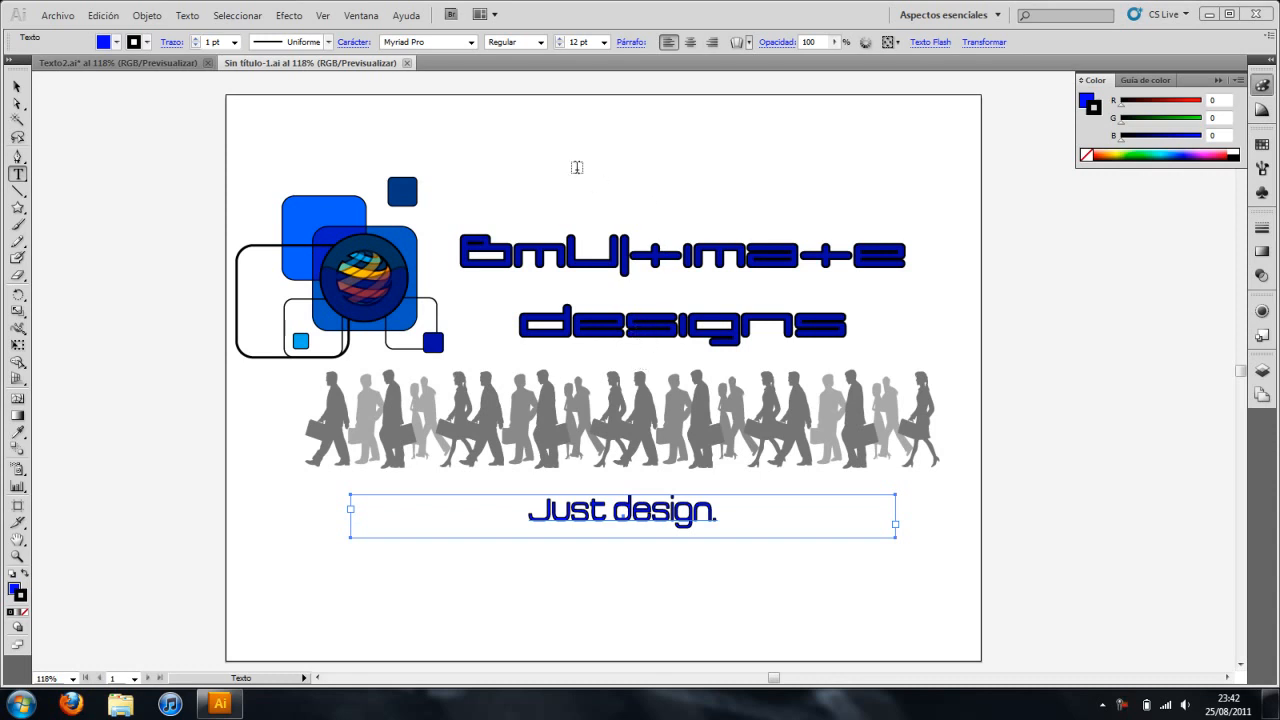
Step: Inspect the logo group and the "Just design." text in Sin título-1.ai by selecting each one
{"action": "key", "text": "ctrl+shift+a"}
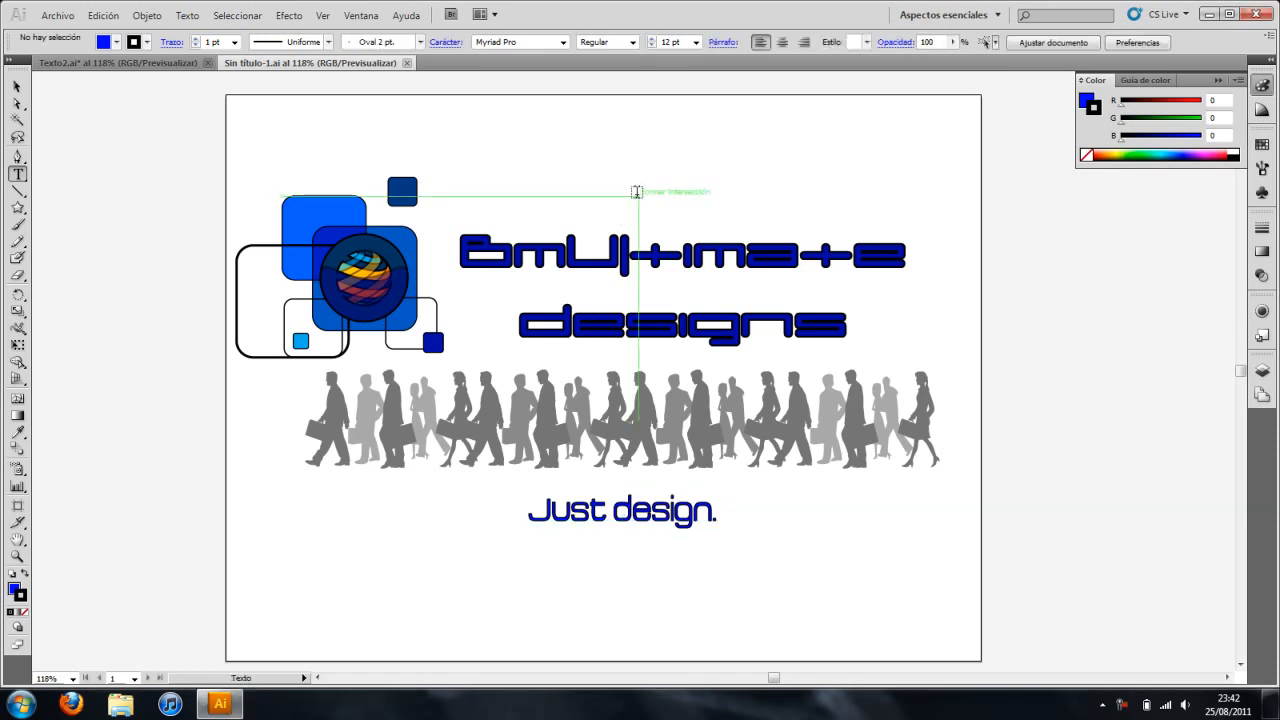
{"action": "key", "text": "v"}
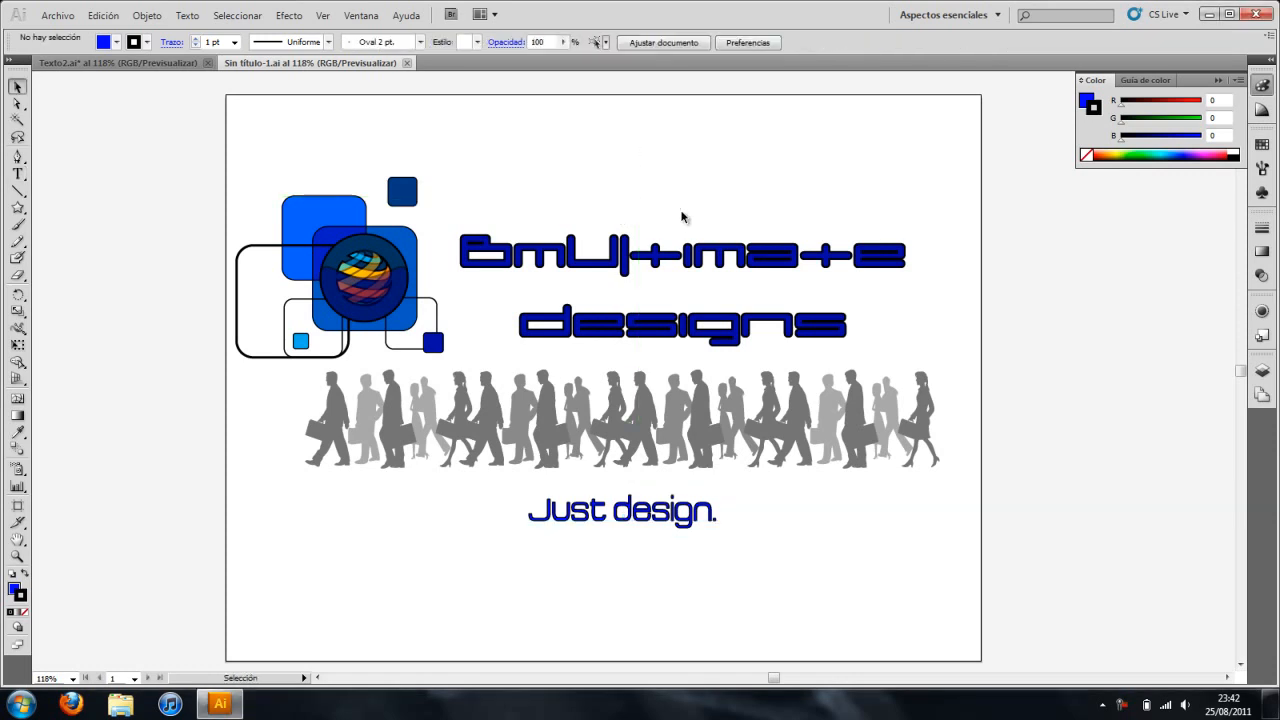
{"action": "left_click", "coordinate": [620, 290]}
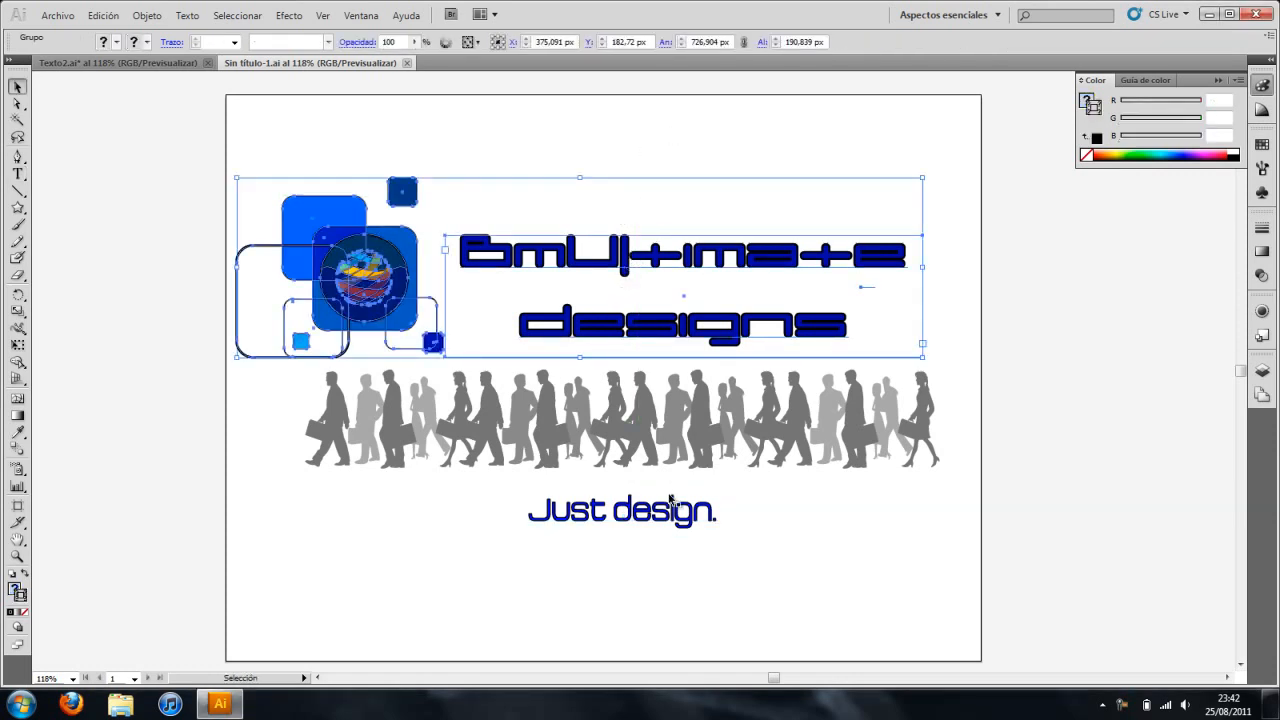
{"action": "left_click", "coordinate": [645, 518]}
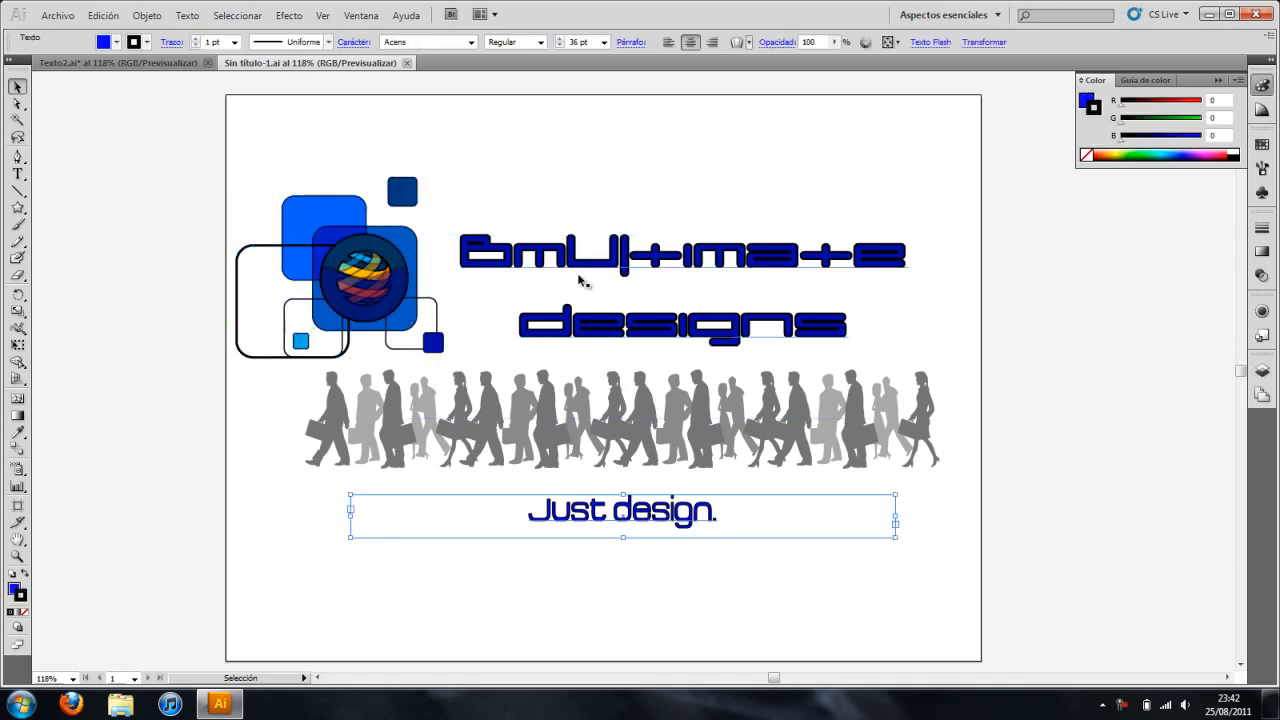
Step: In Texto2.ai, move the vertical text left and shift "Esto es un texto." about 48 px right and 4 px up
{"action": "left_click", "coordinate": [149, 66]}
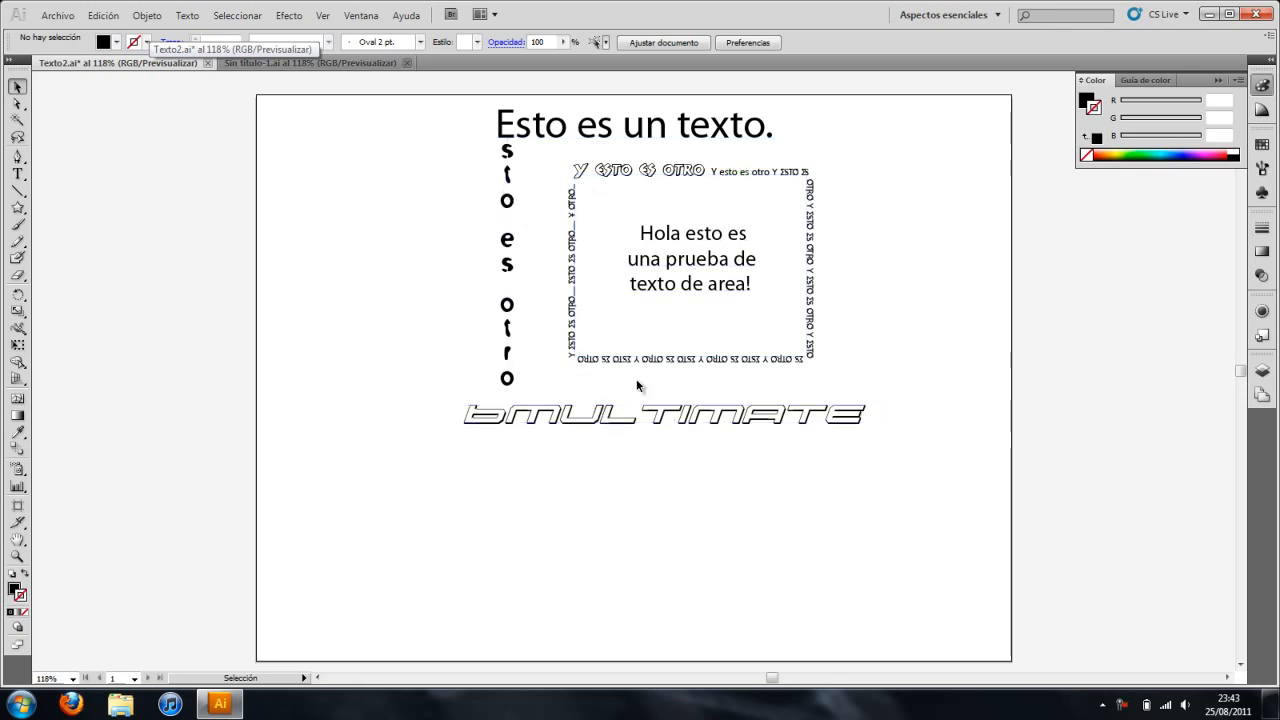
{"action": "left_click_drag", "start_coordinate": [505, 256], "coordinate": [450, 256]}
{"action": "left_click_drag", "start_coordinate": [635, 130], "coordinate": [689, 125]}
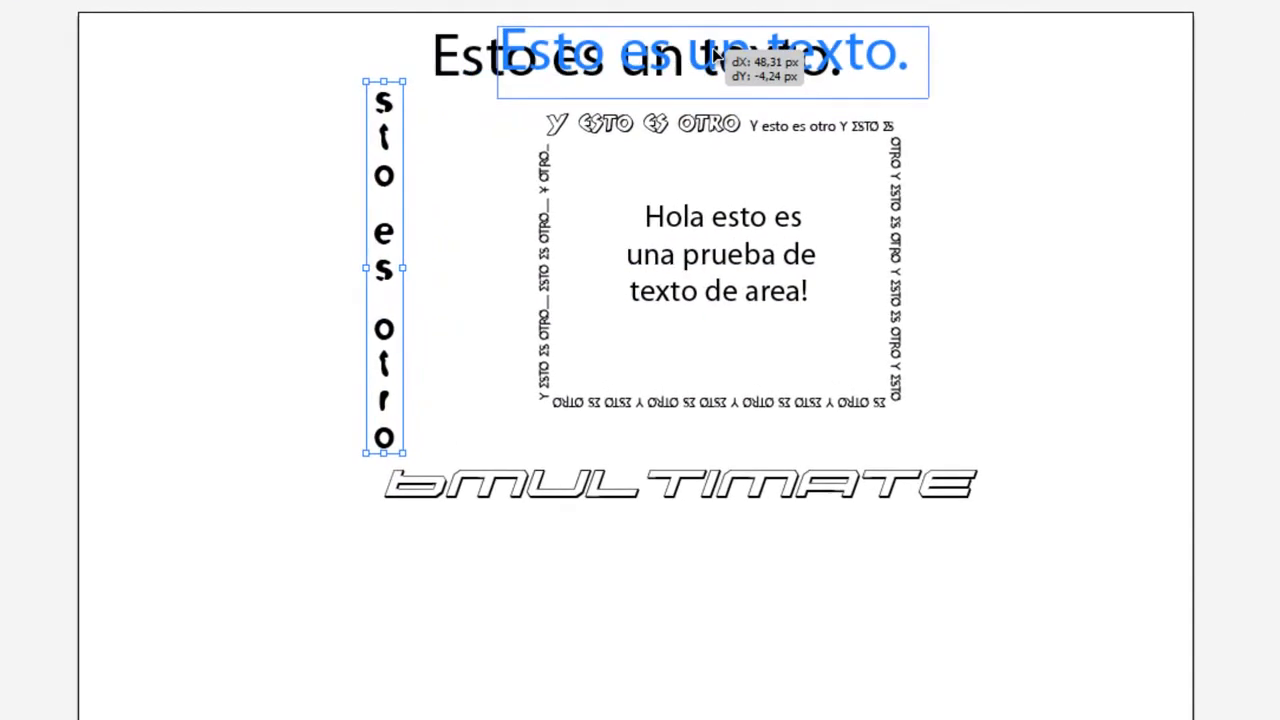
{"action": "left_click_drag", "start_coordinate": [716, 58], "coordinate": [717, 58]}
Step: Examine the outlined BMULTIMATE text, the circular area text and the text running along the rectangular path
{"action": "left_click", "coordinate": [662, 496]}
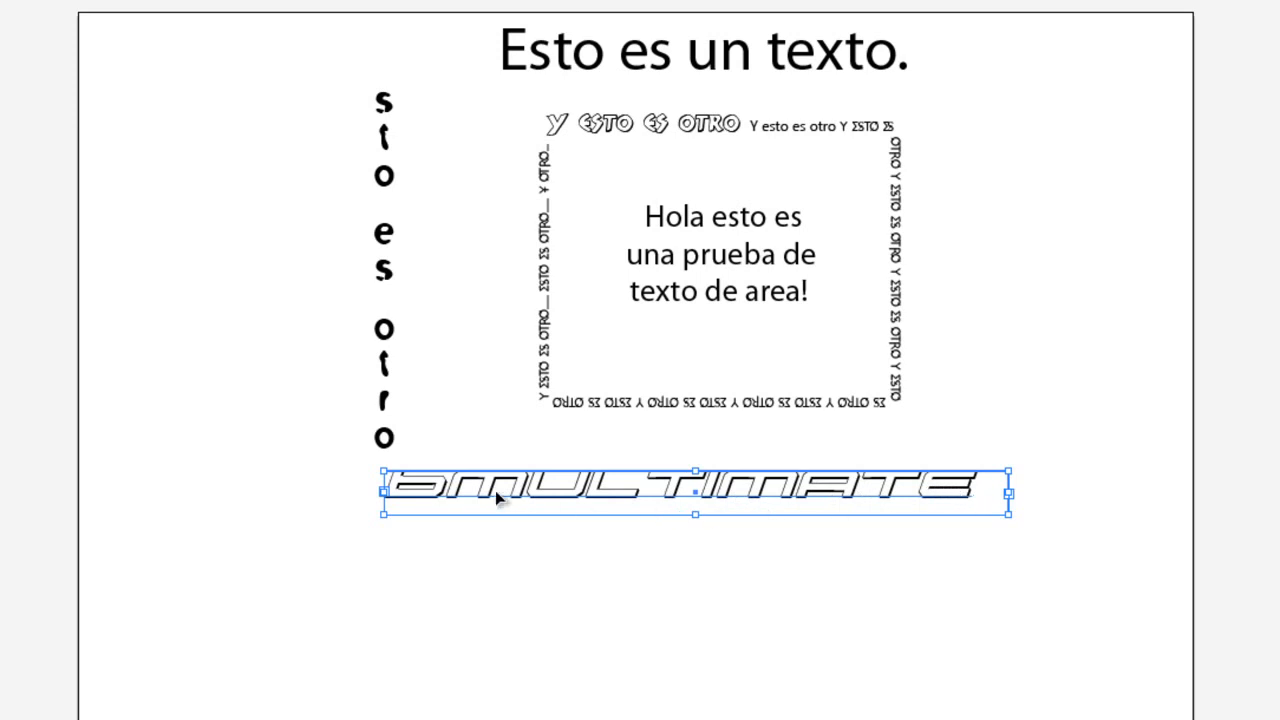
{"action": "left_click", "coordinate": [726, 254]}
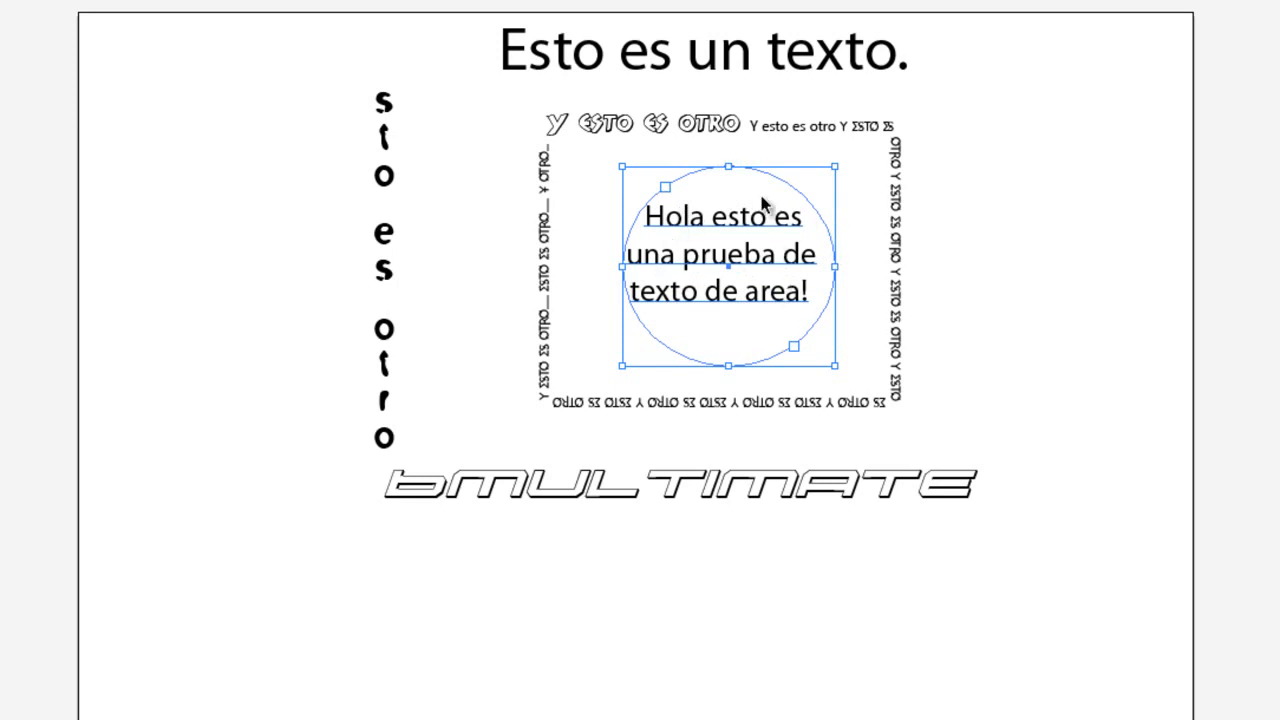
{"action": "left_click", "coordinate": [604, 125]}
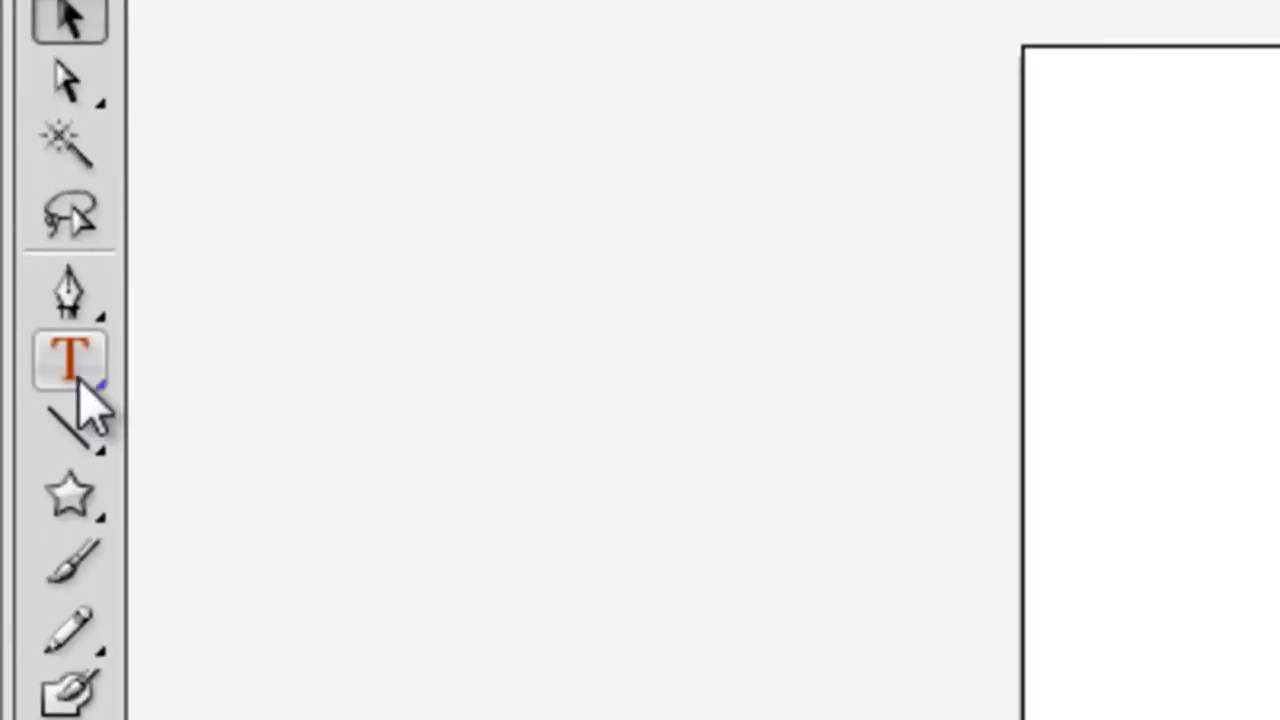
Step: Add the point text "Hola a todos !" in Myriad Pro 36 pt on the empty area below BMULTIMATE
{"action": "left_click", "coordinate": [18, 175]}
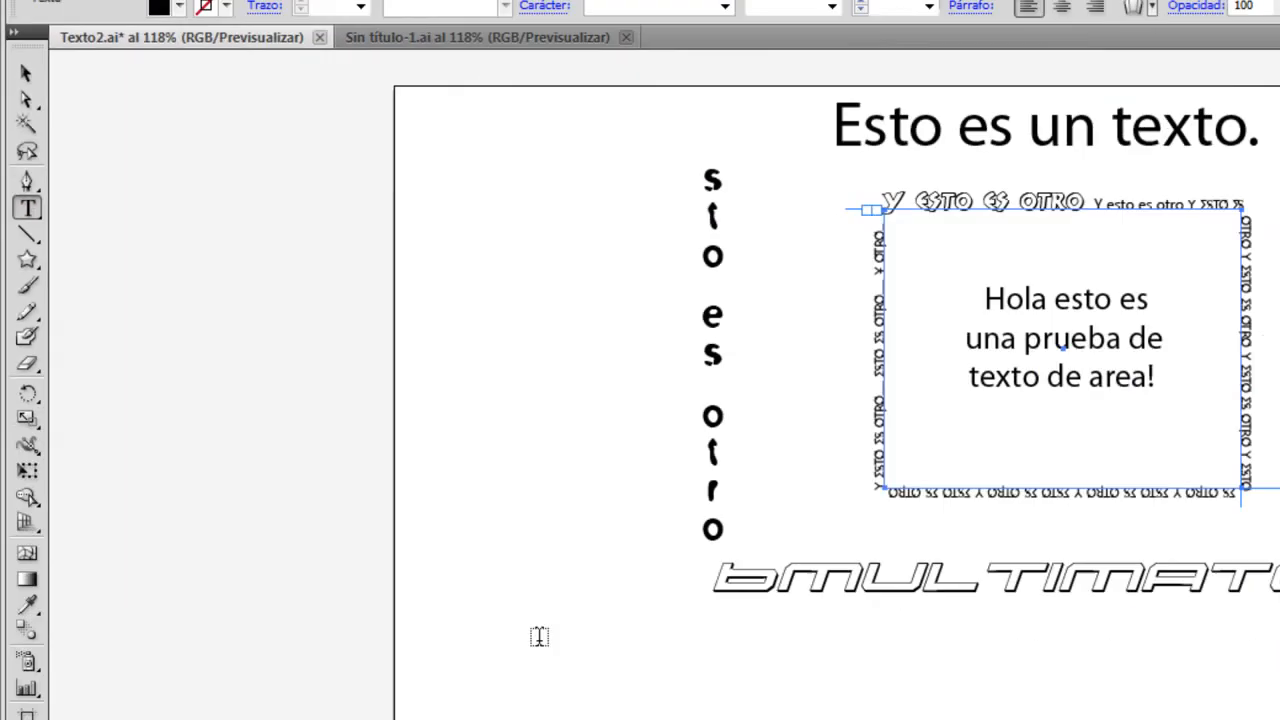
{"action": "left_click", "coordinate": [556, 694]}
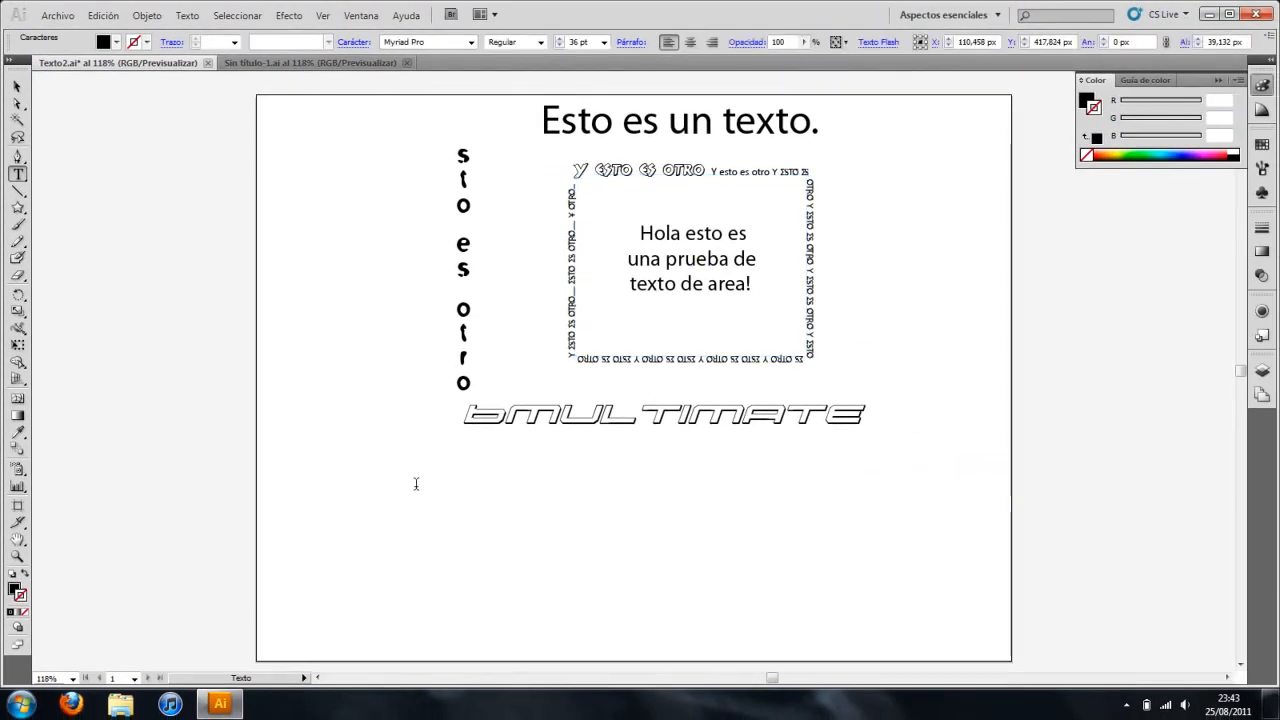
{"action": "type", "text": "Hola a todo"}
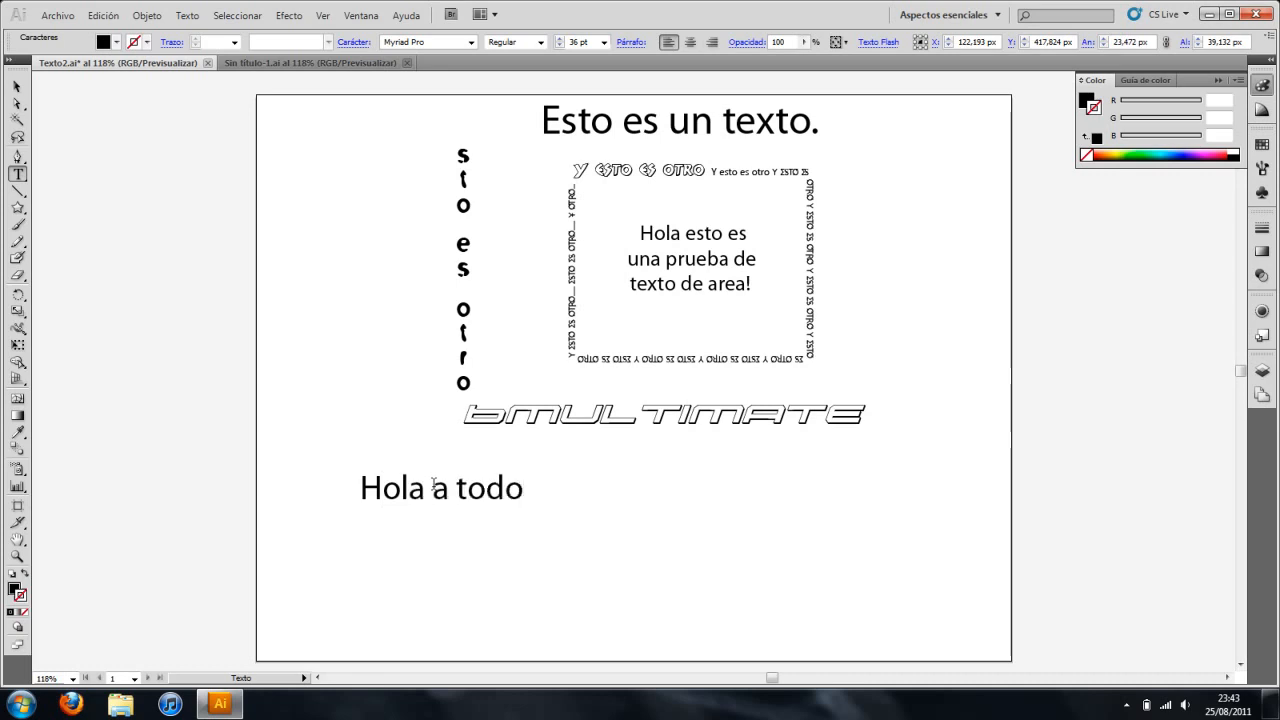
{"action": "type", "text": "s !"}
{"action": "key", "text": "Escape"}
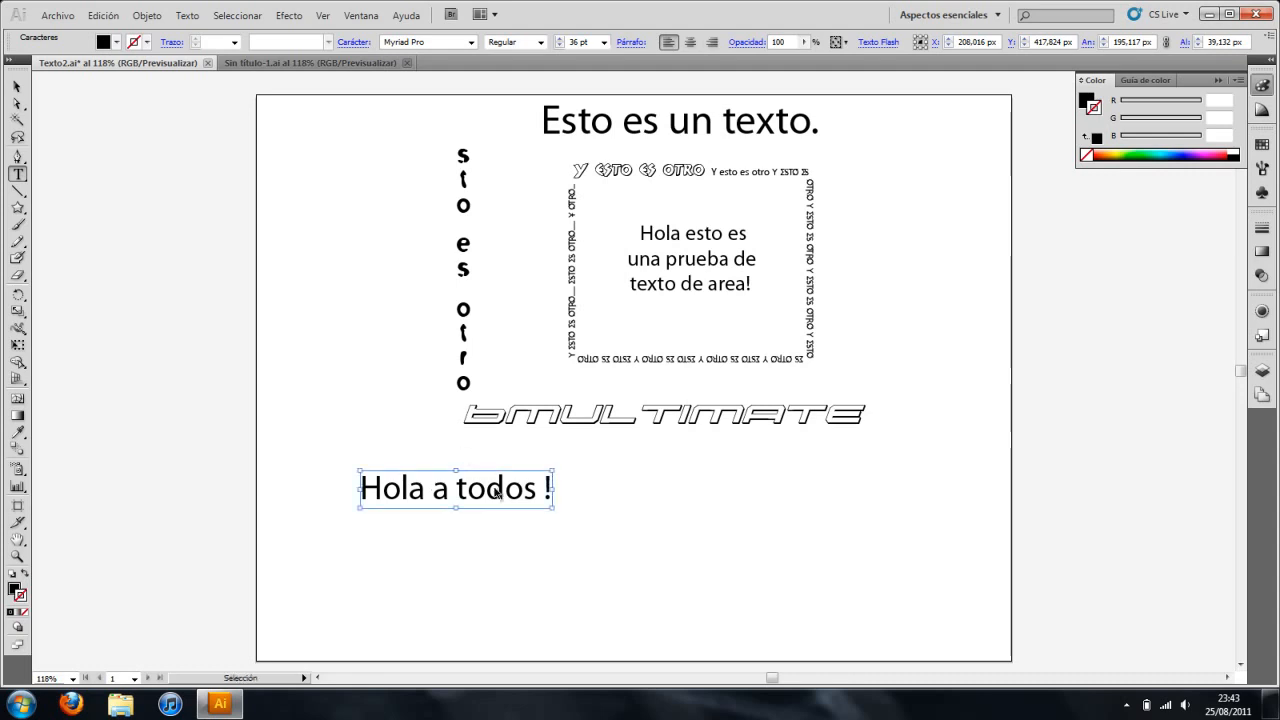
{"action": "left_click", "coordinate": [539, 594]}
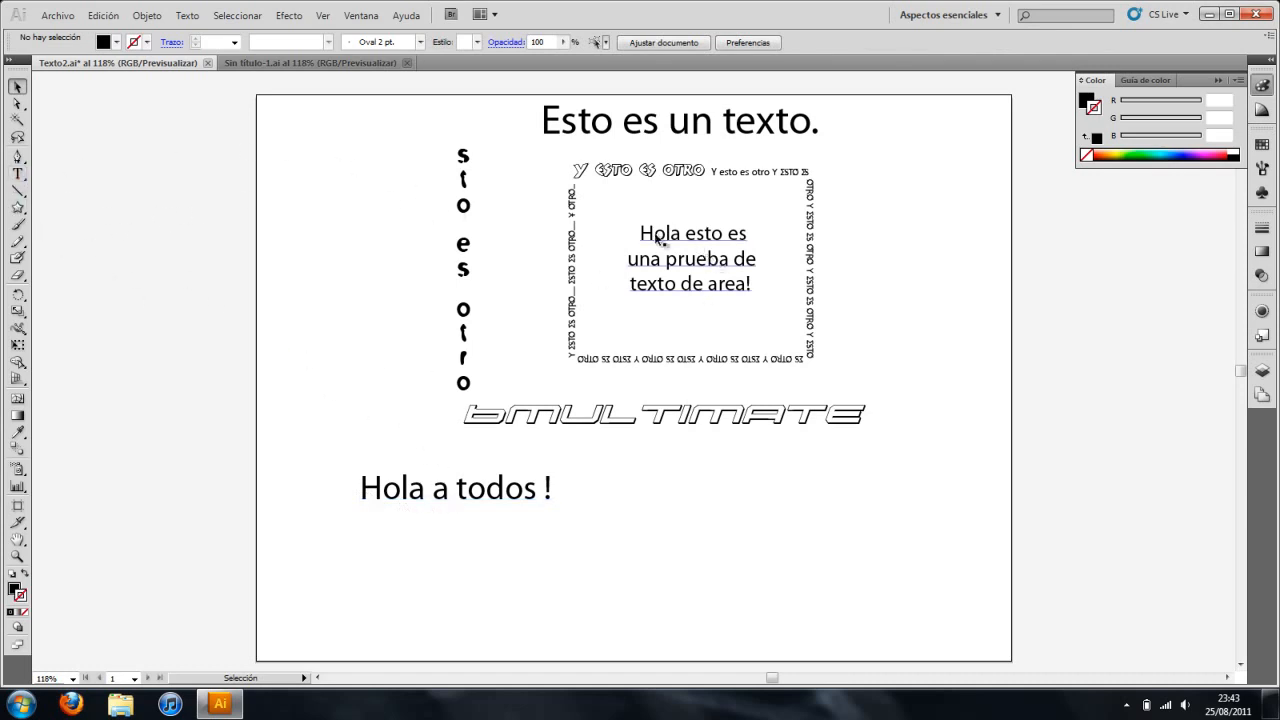
Step: Create a small rectangular text box beside "Hola a todos !" and enter "Hola a" in it
{"action": "left_click", "coordinate": [16, 175]}
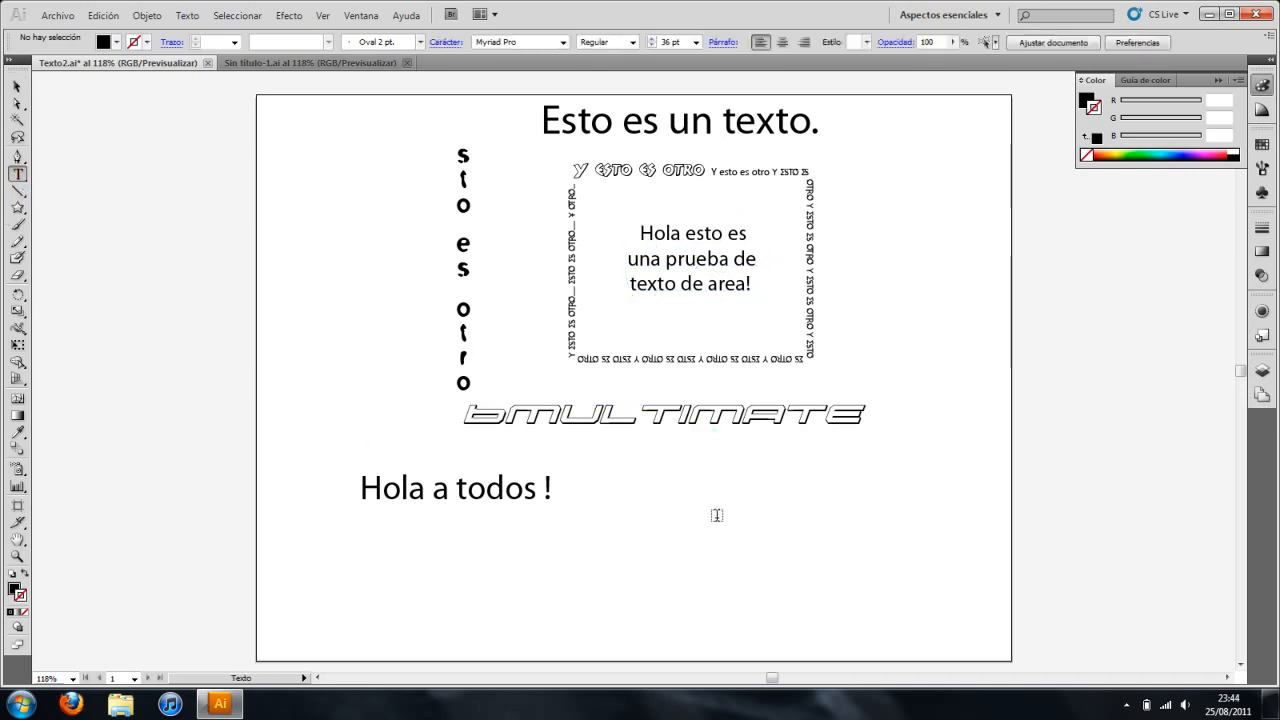
{"action": "left_click_drag", "start_coordinate": [598, 473], "coordinate": [721, 506]}
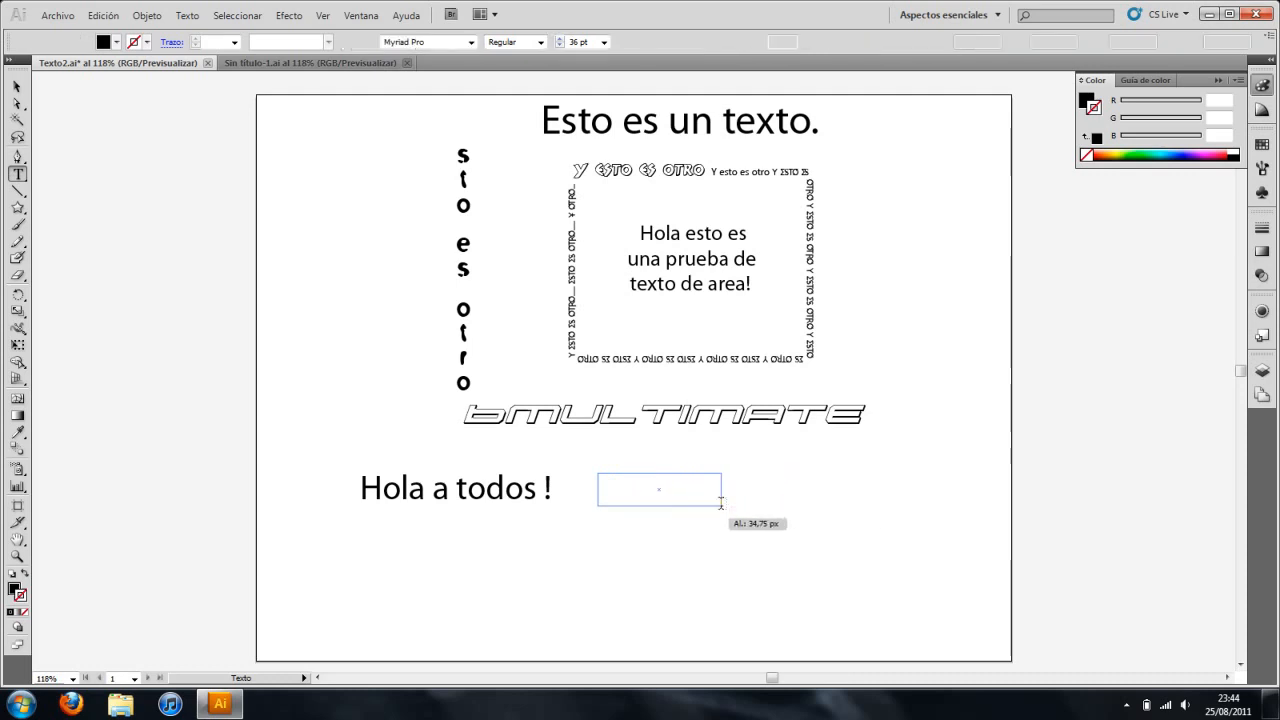
{"action": "type", "text": "Hola a"}
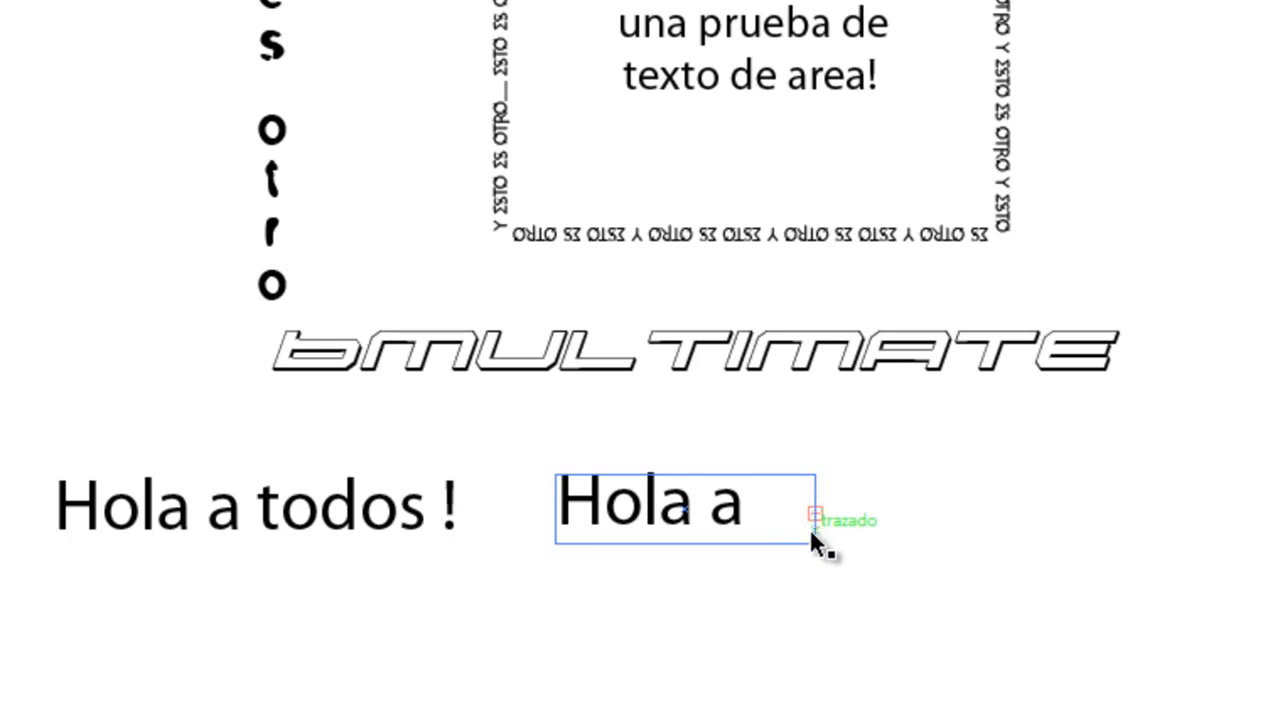
{"action": "left_click", "coordinate": [794, 567]}
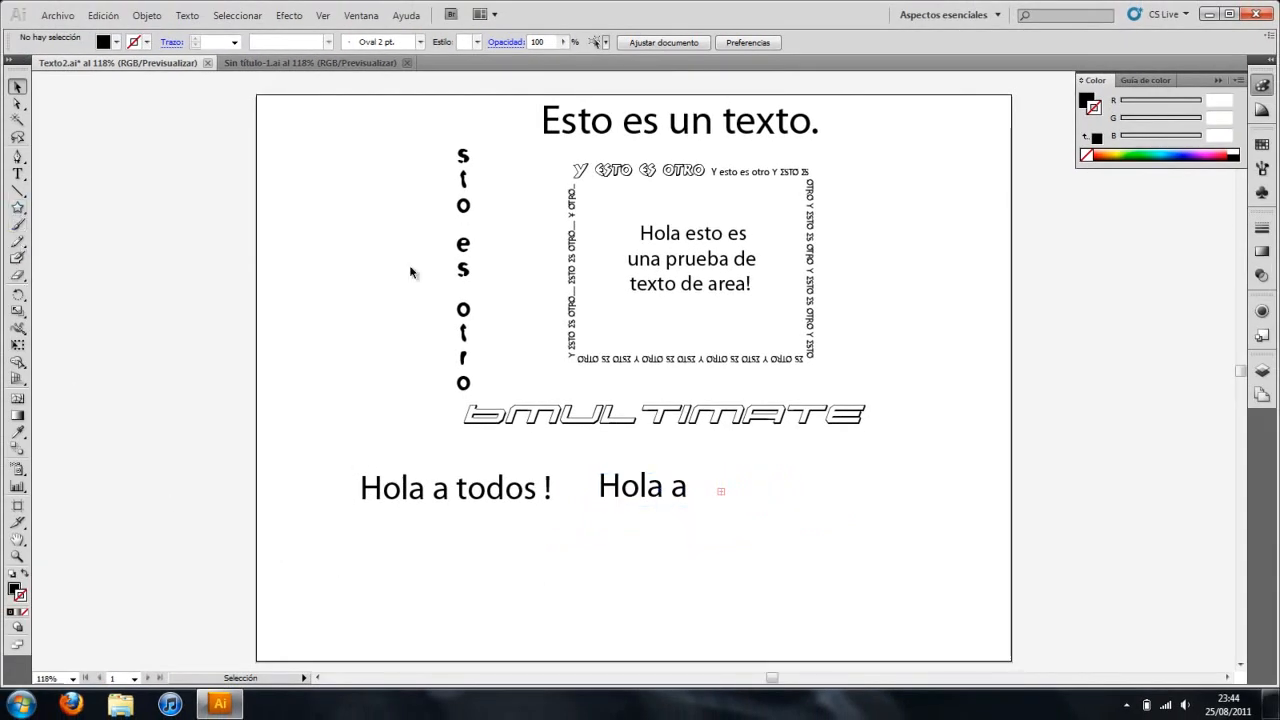
Step: Inspect the circular boundary of the "Hola esto es una prueba de texto de area!" text
{"action": "key", "text": "a"}
{"action": "left_click", "coordinate": [660, 252]}
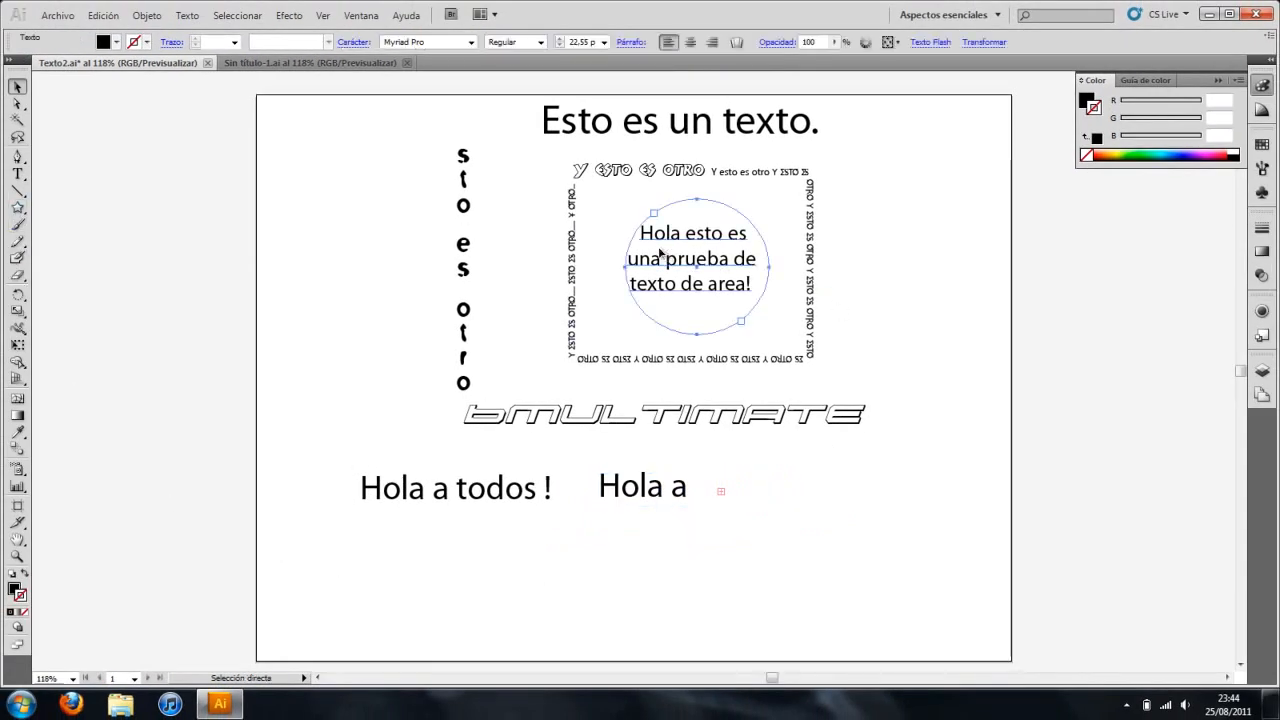
{"action": "key", "text": "v"}
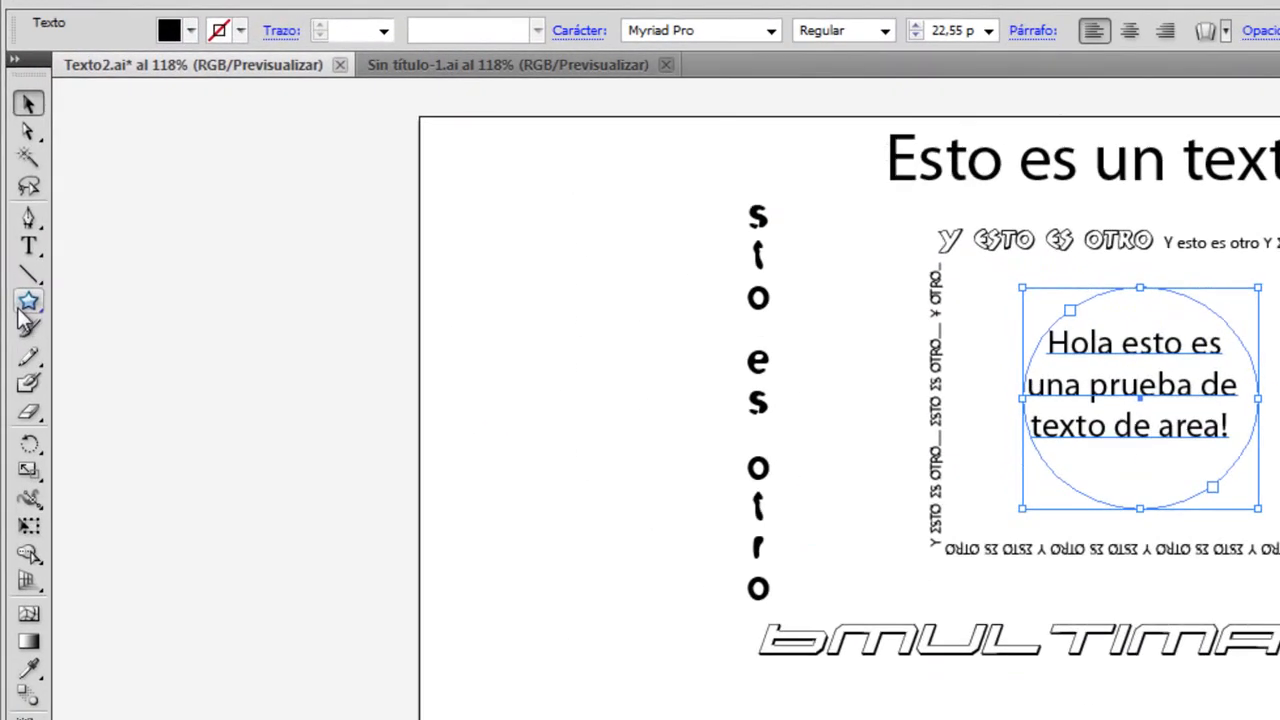
Step: Draw a black ellipse about 109 by 132 px on the artboard to the left of the vertical text
{"action": "left_click", "coordinate": [17, 207]}
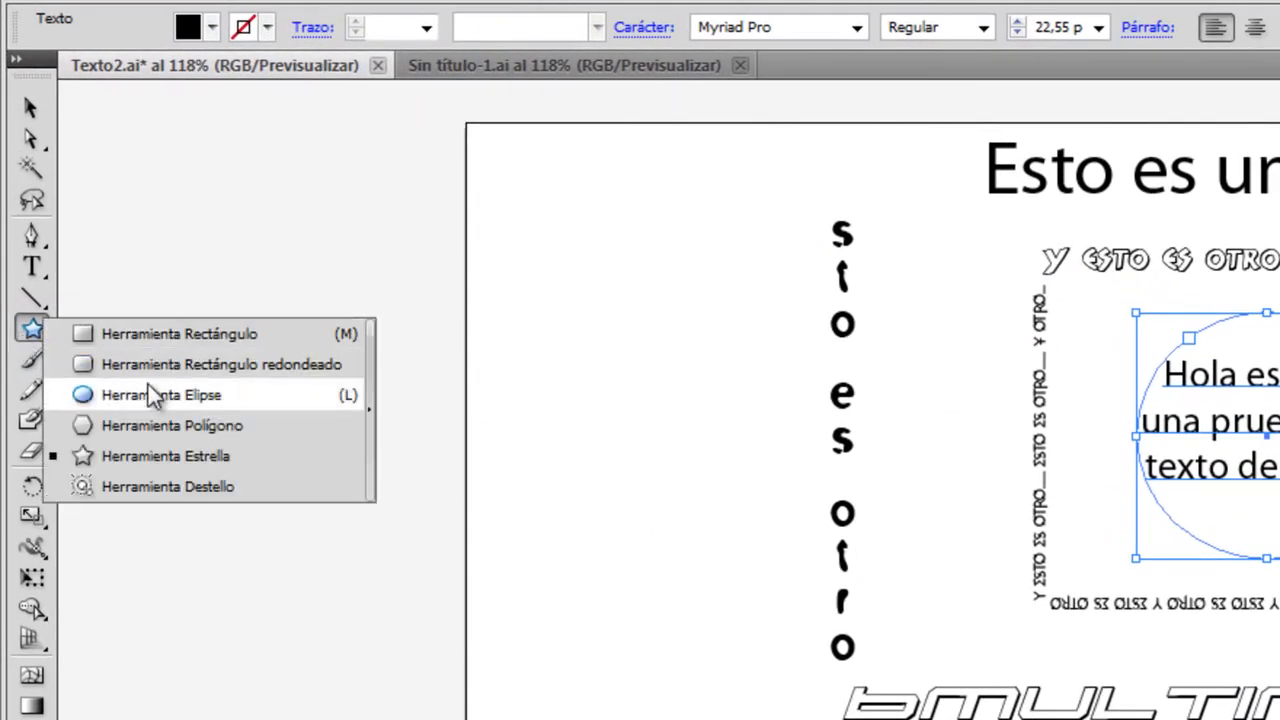
{"action": "left_click", "coordinate": [185, 395]}
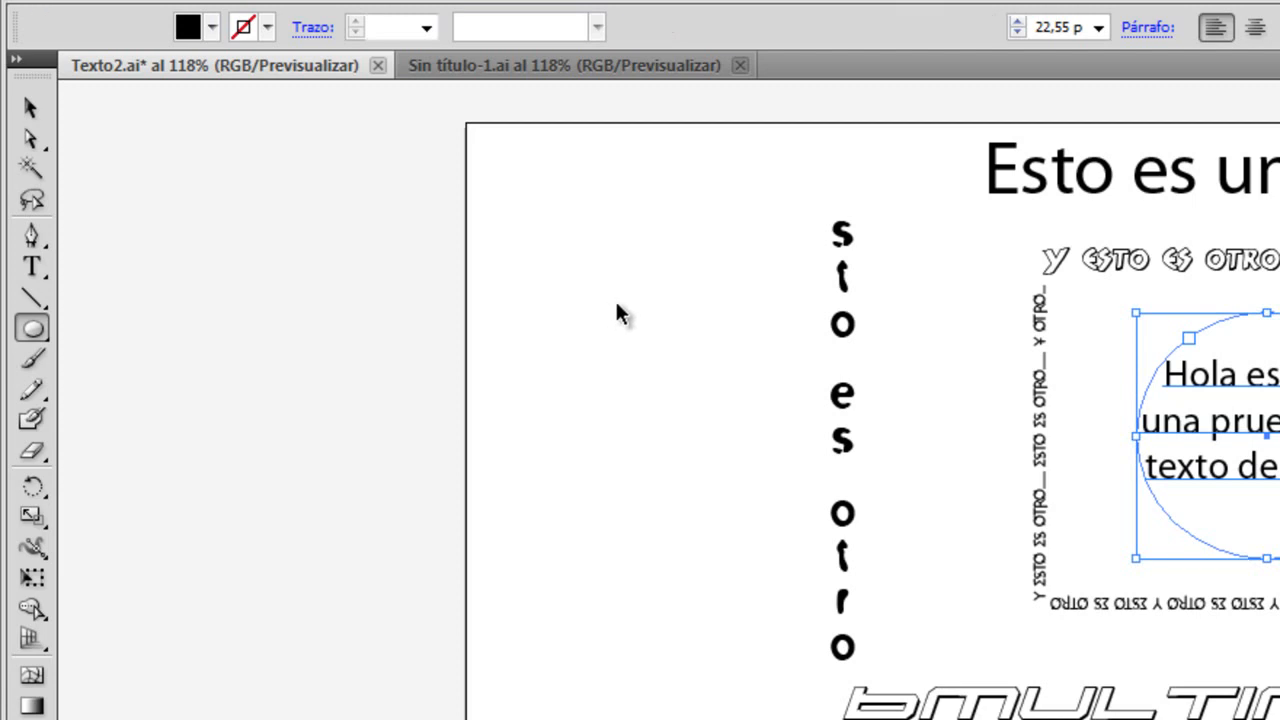
{"action": "key", "text": "ctrl+shift+a"}
{"action": "left_click_drag", "start_coordinate": [524, 312], "coordinate": [714, 537]}
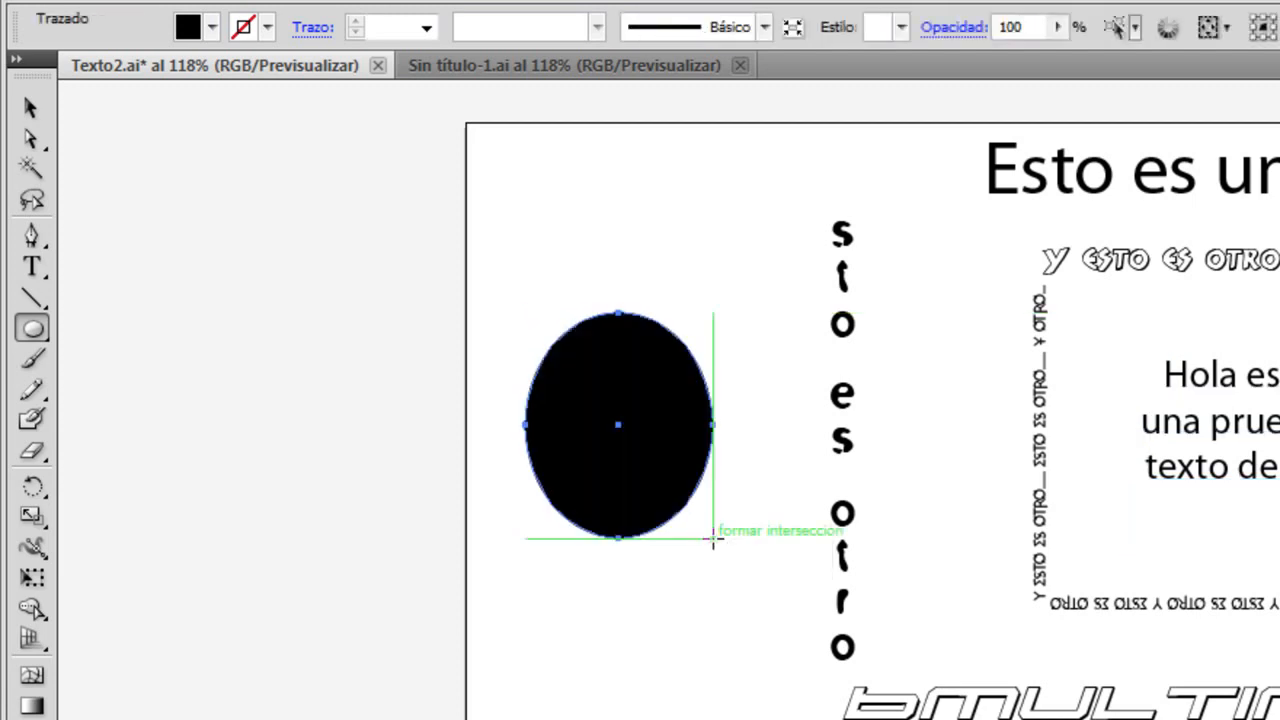
Step: Turn the ellipse into an area text container filled with the sample text "hdoashidh-" and deselect it
{"action": "left_click", "coordinate": [30, 277]}
{"action": "left_click_drag", "start_coordinate": [31, 285], "coordinate": [81, 300]}
{"action": "left_click", "coordinate": [553, 386]}
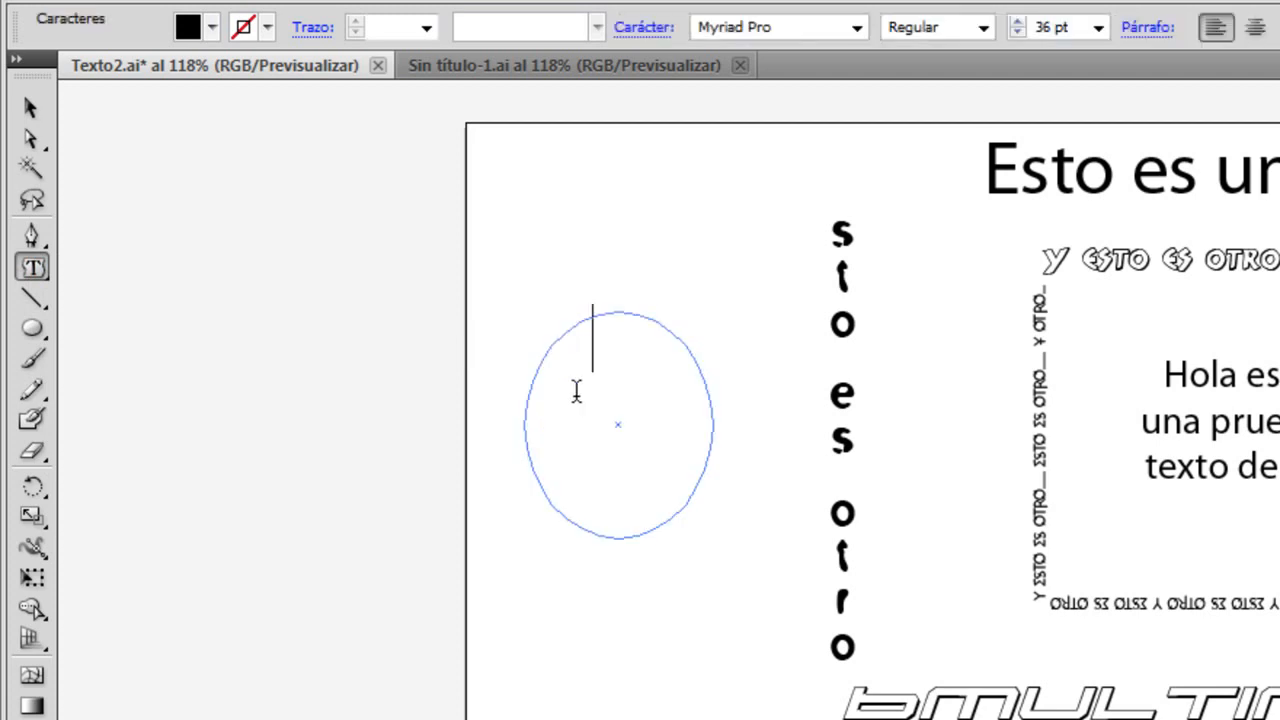
{"action": "type", "text": "hdoashidh-"}
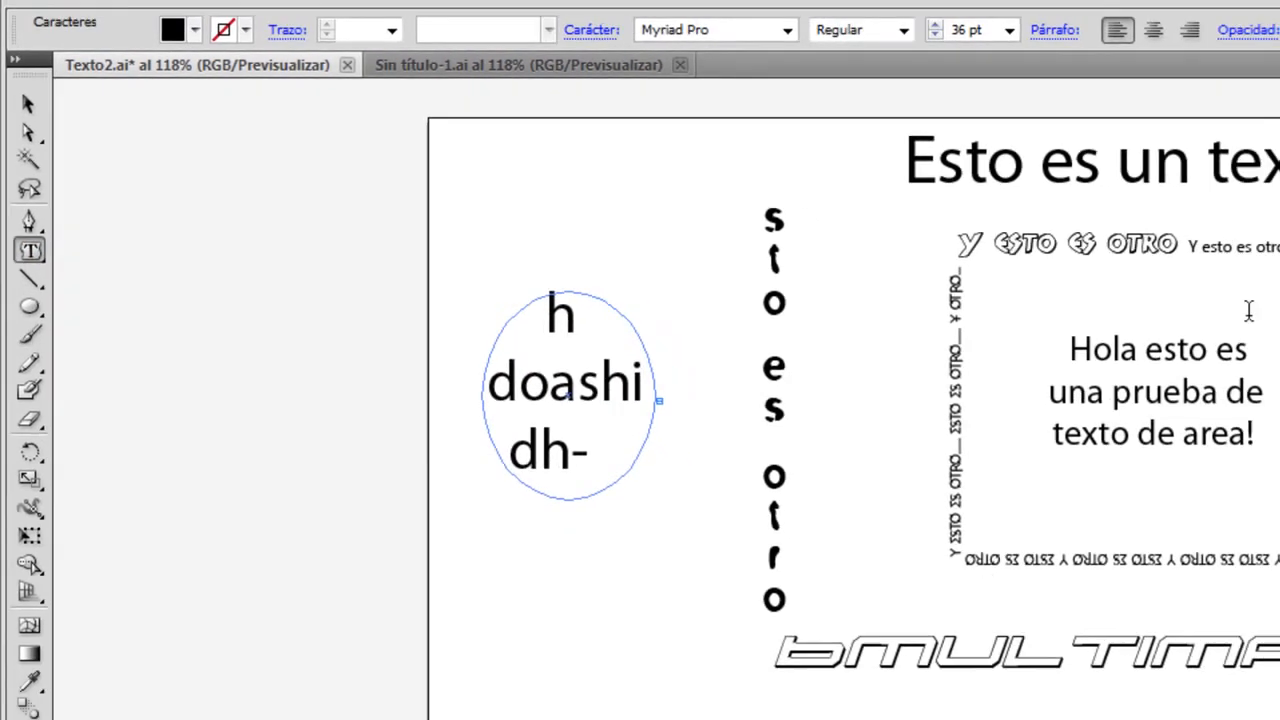
{"action": "key", "text": "ctrl"}
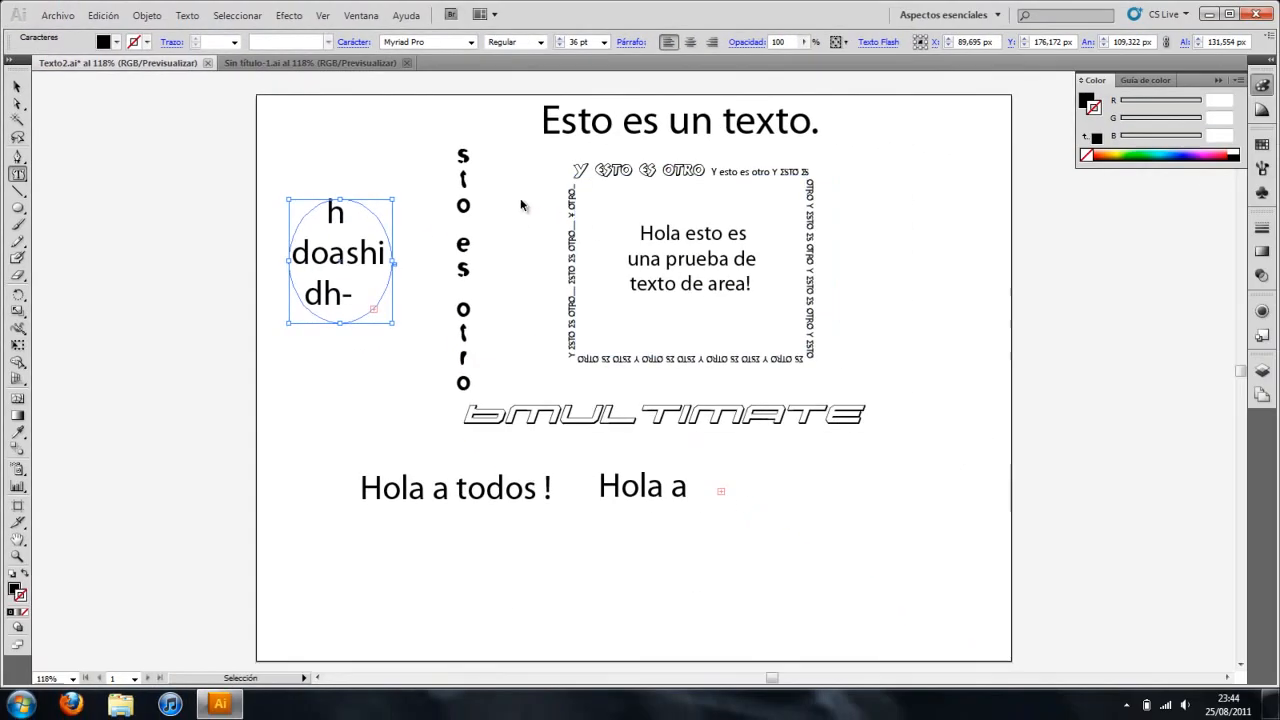
{"action": "left_click", "coordinate": [520, 205], "text": "ctrl"}
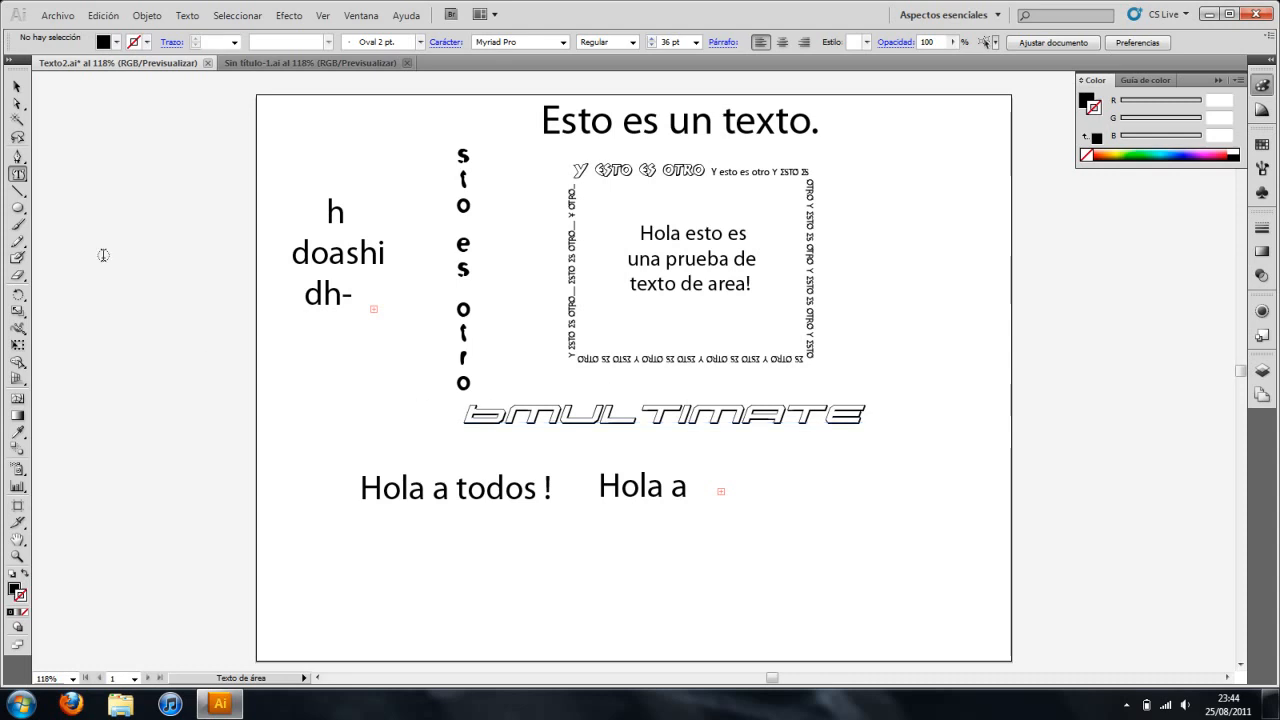
Step: Draw a five-pointed star about 159 by 151 px and place it near the artboard's lower right corner
{"action": "left_click_drag", "start_coordinate": [16, 212], "coordinate": [127, 277]}
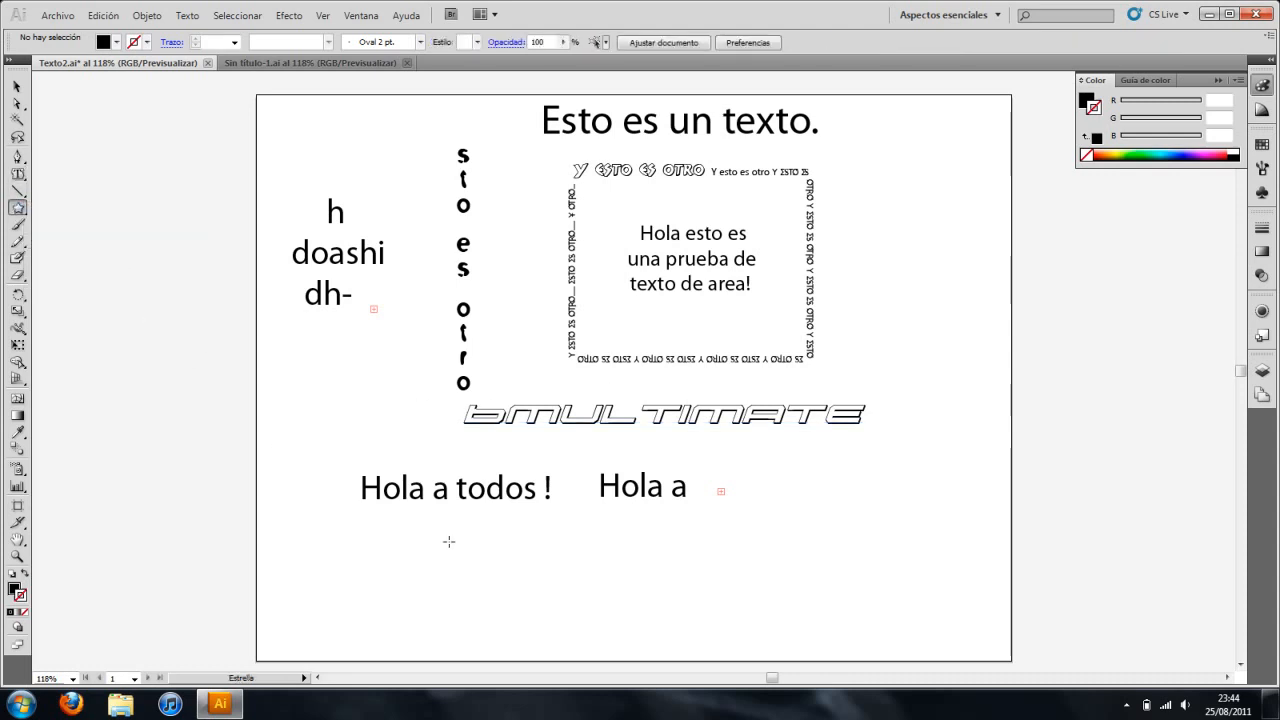
{"action": "left_click_drag", "start_coordinate": [803, 508], "coordinate": [848, 573]}
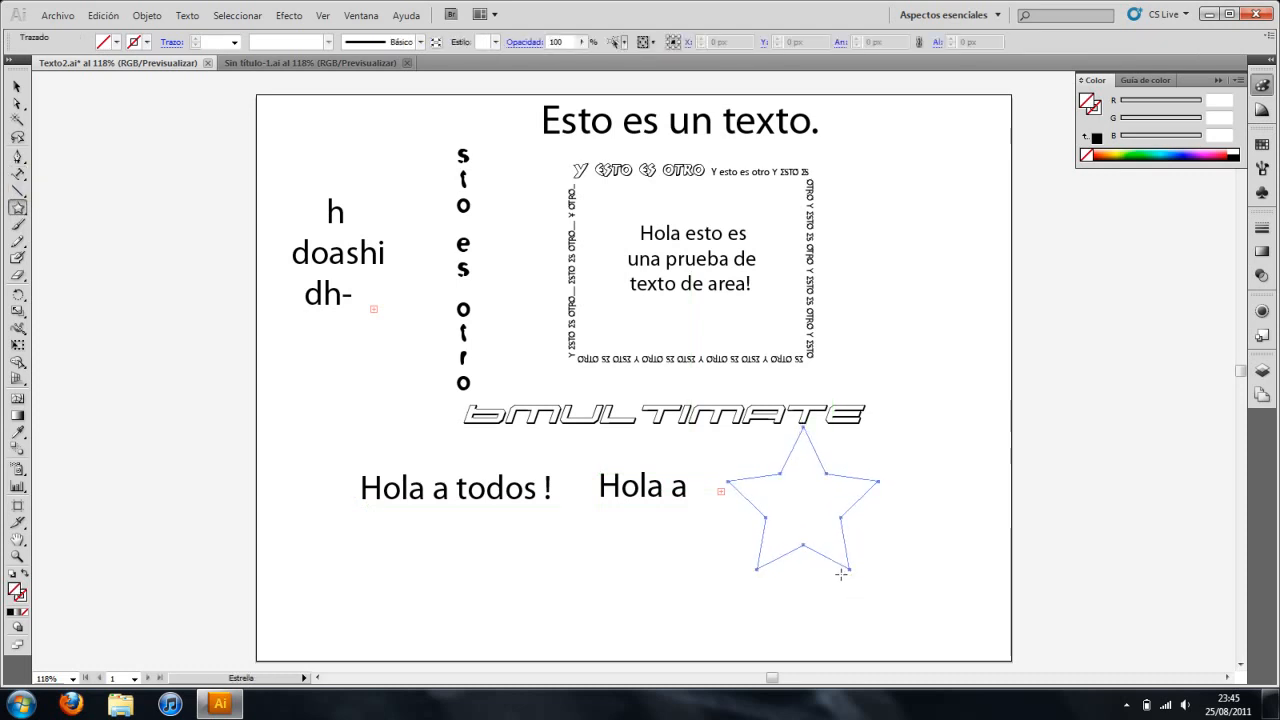
{"action": "left_click_drag", "start_coordinate": [815, 476], "coordinate": [880, 548]}
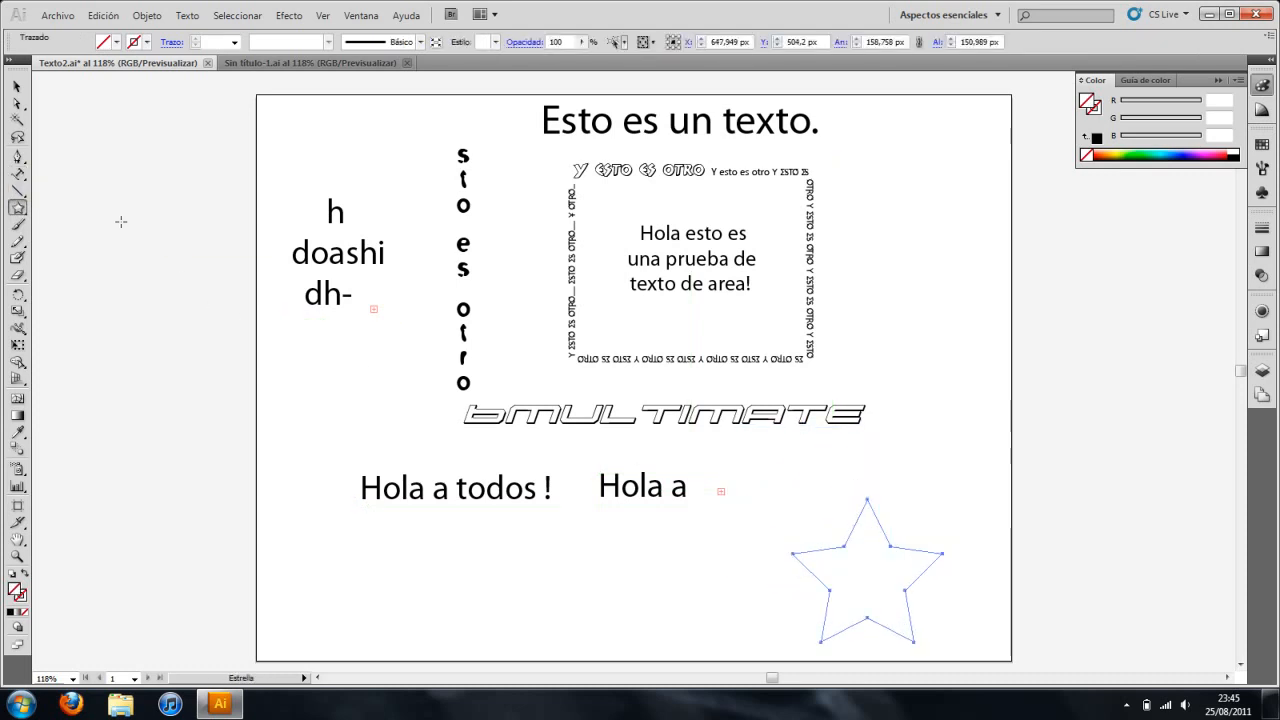
Step: Add "hola a todos" as text on a path along the star's outline and deselect it
{"action": "left_click", "coordinate": [17, 174]}
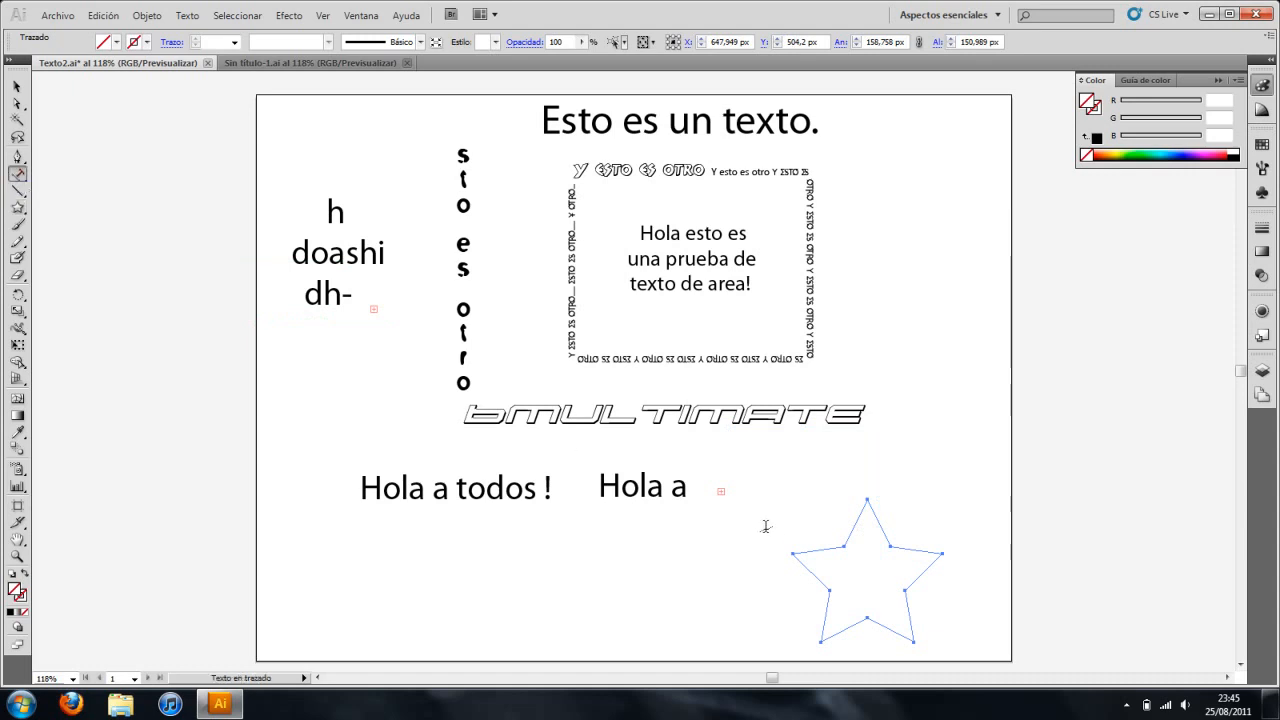
{"action": "left_click", "coordinate": [845, 547]}
{"action": "type", "text": "hol"}
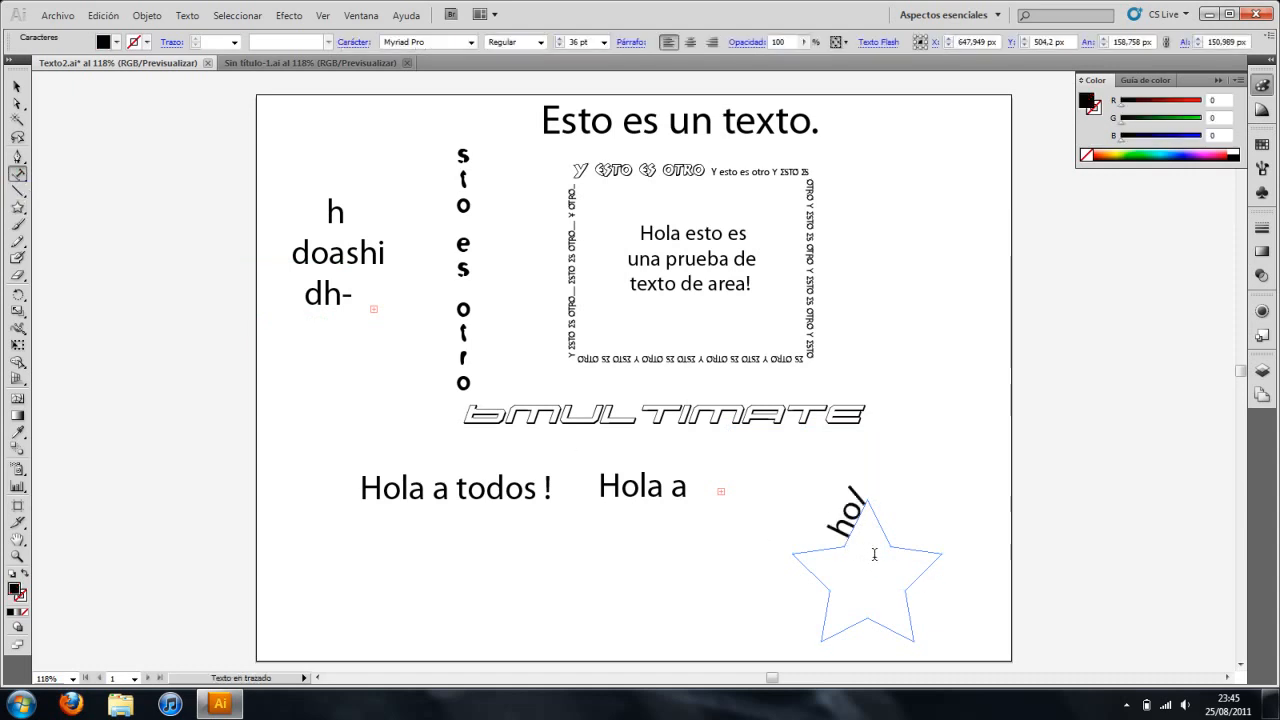
{"action": "type", "text": "a a todos"}
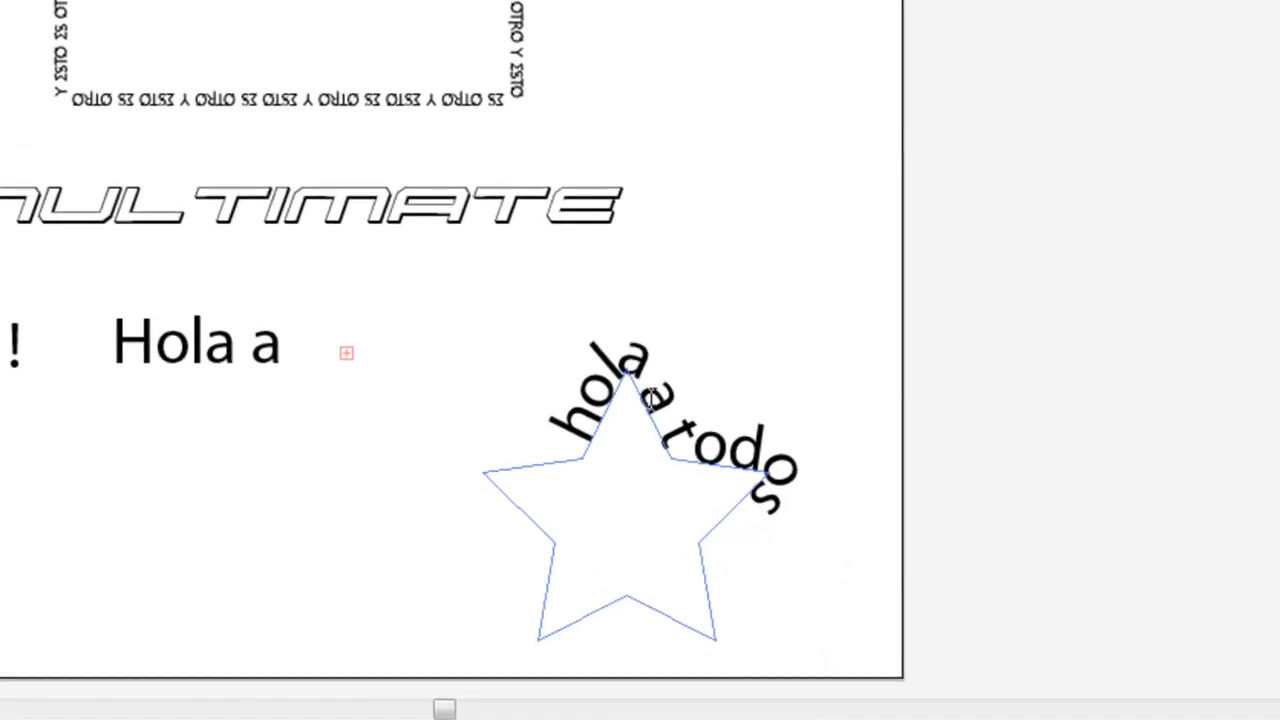
{"action": "key", "text": "Escape"}
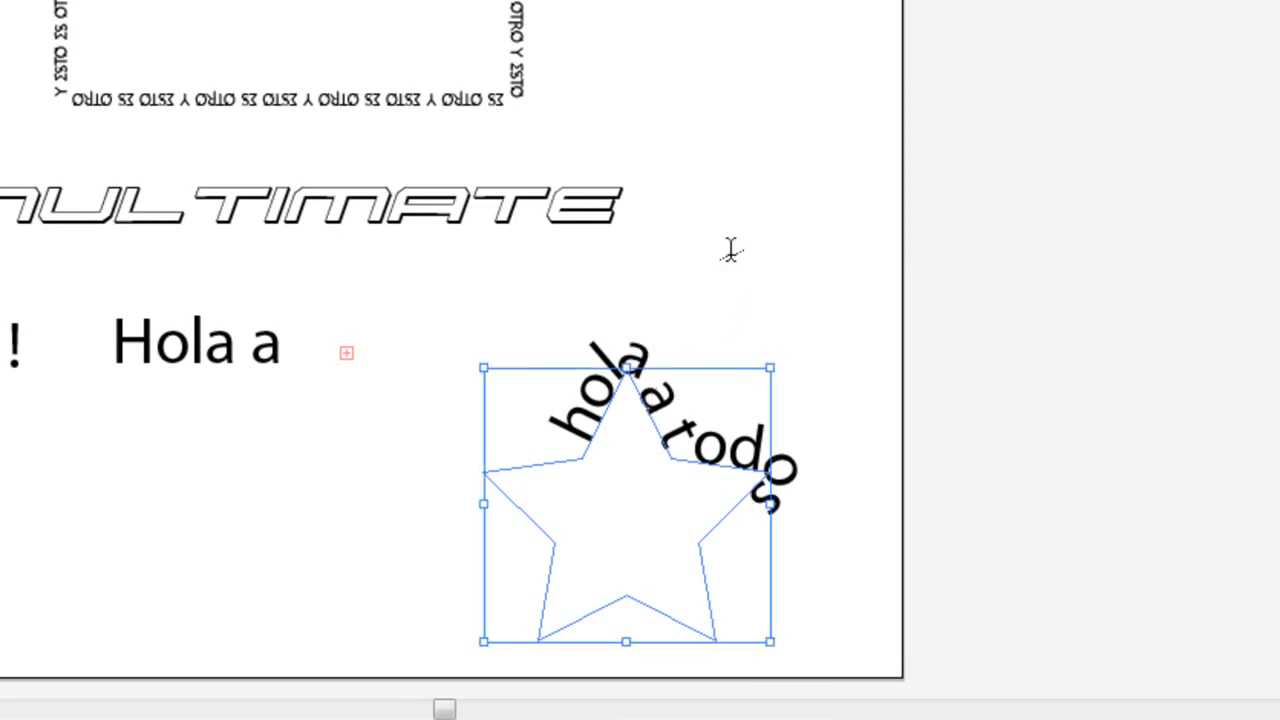
{"action": "left_click", "coordinate": [688, 320]}
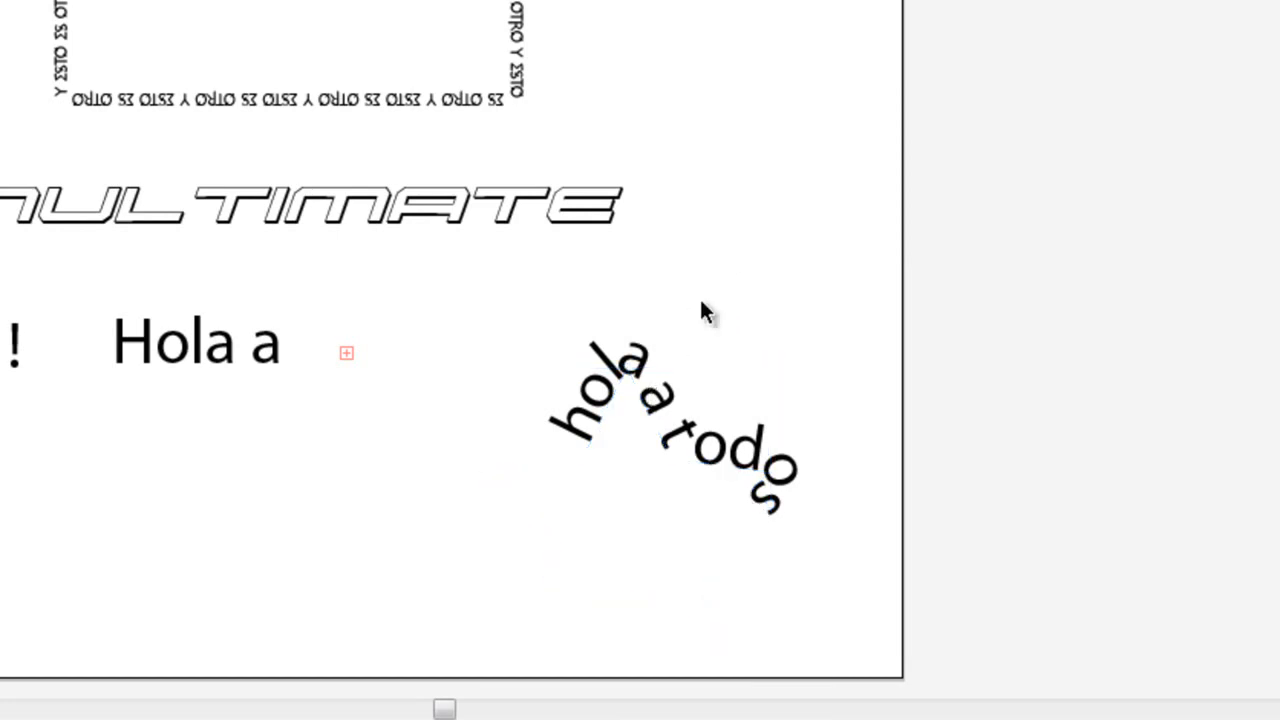
Step: Slide the "hola a todos" text along the star's path so it starts at the inner corner right of the upper tip
{"action": "left_click", "coordinate": [588, 405]}
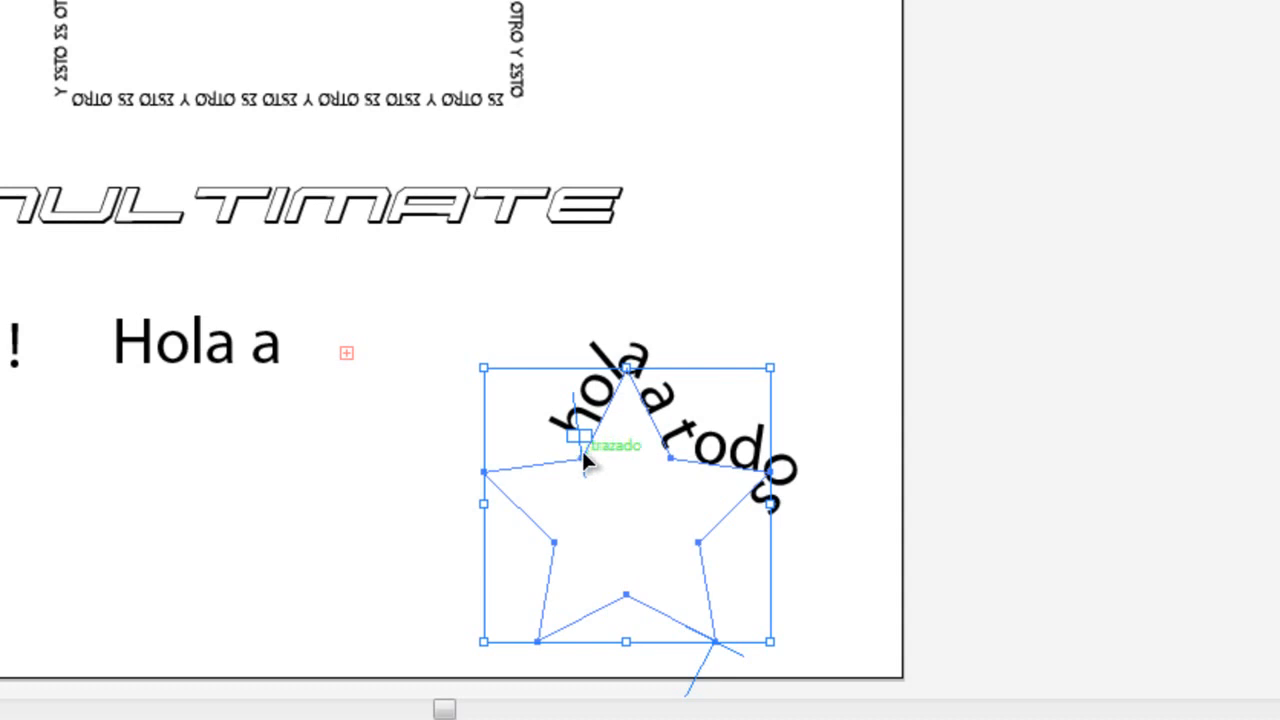
{"action": "left_click_drag", "start_coordinate": [580, 455], "coordinate": [678, 478]}
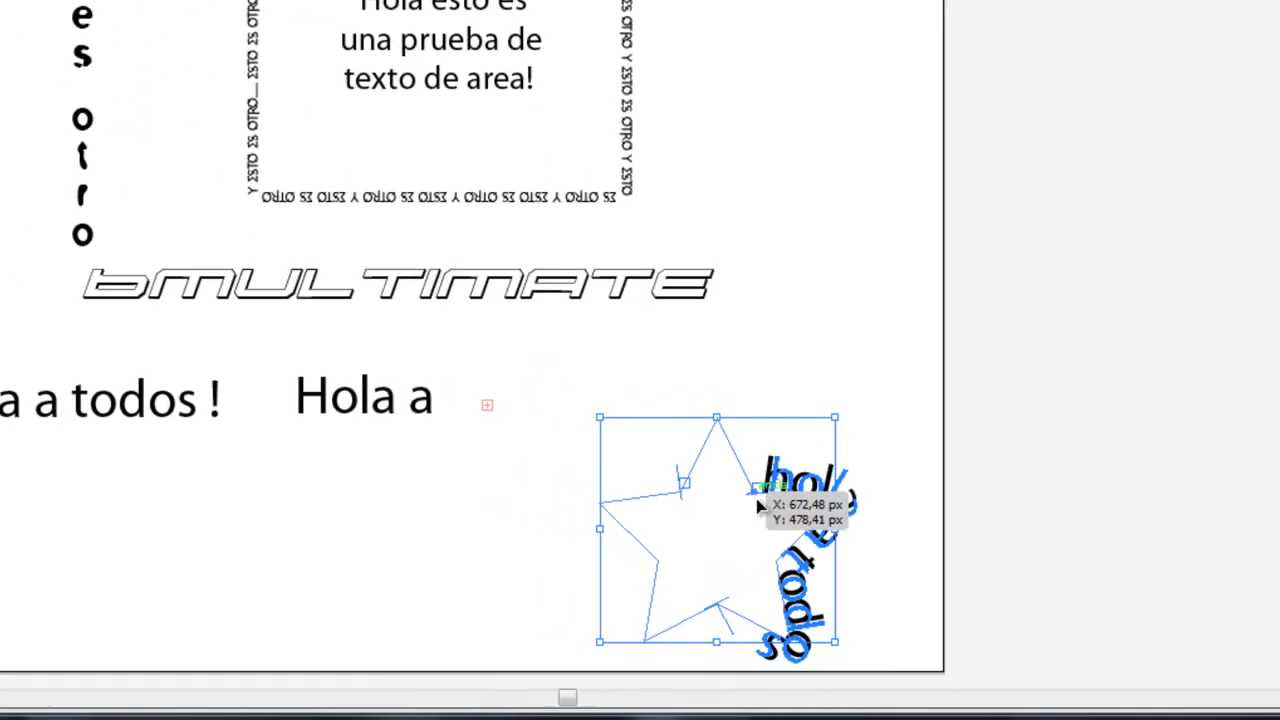
{"action": "left_click_drag", "start_coordinate": [757, 500], "coordinate": [757, 500]}
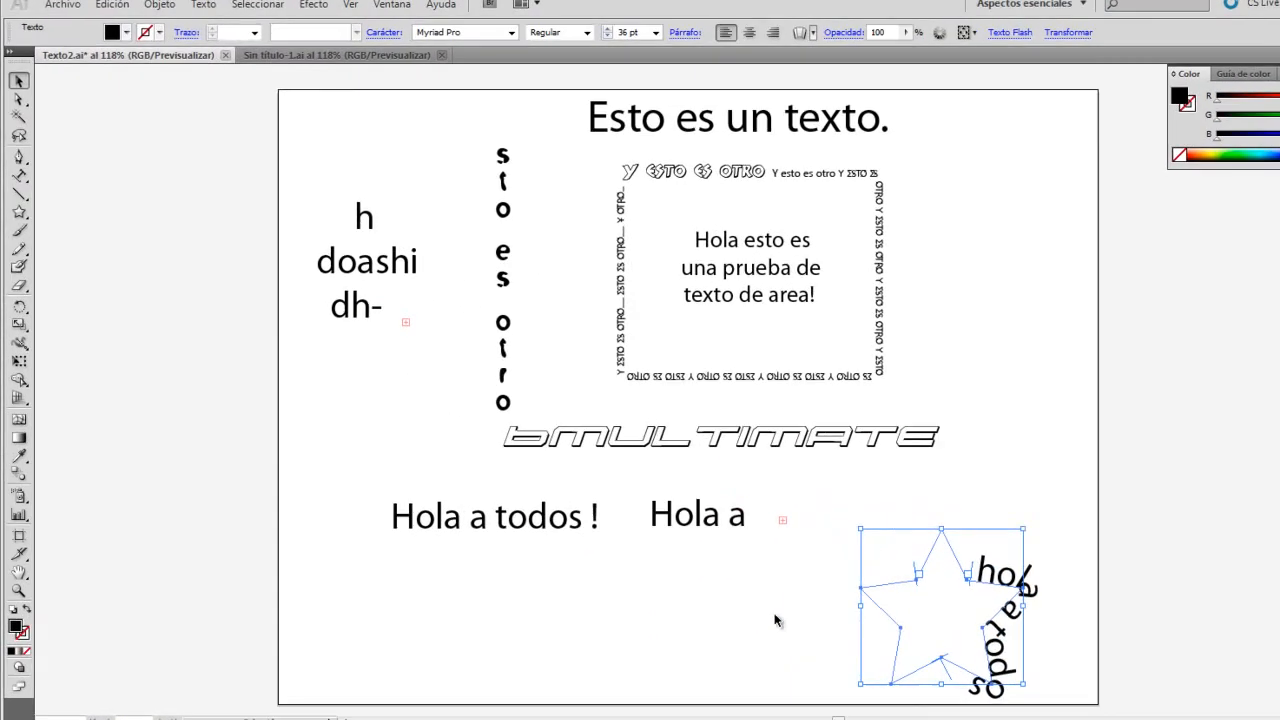
{"action": "left_click", "coordinate": [11, 170]}
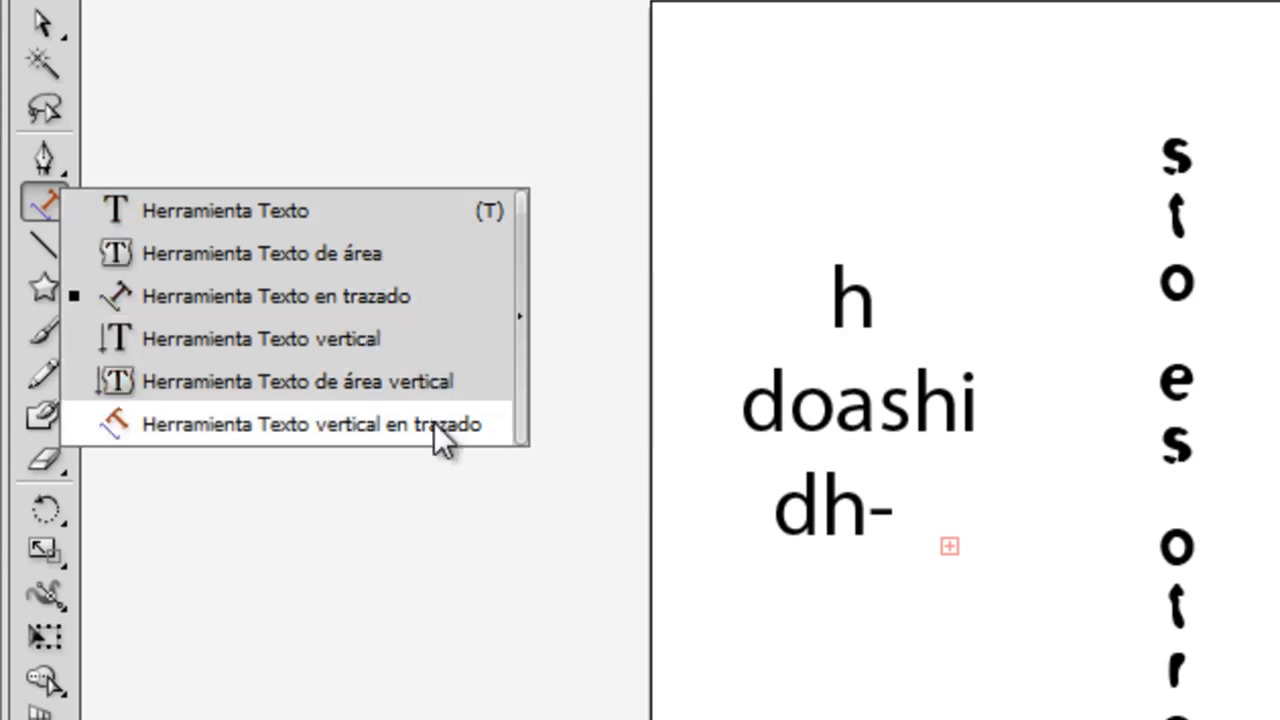
{"action": "left_click", "coordinate": [348, 251]}
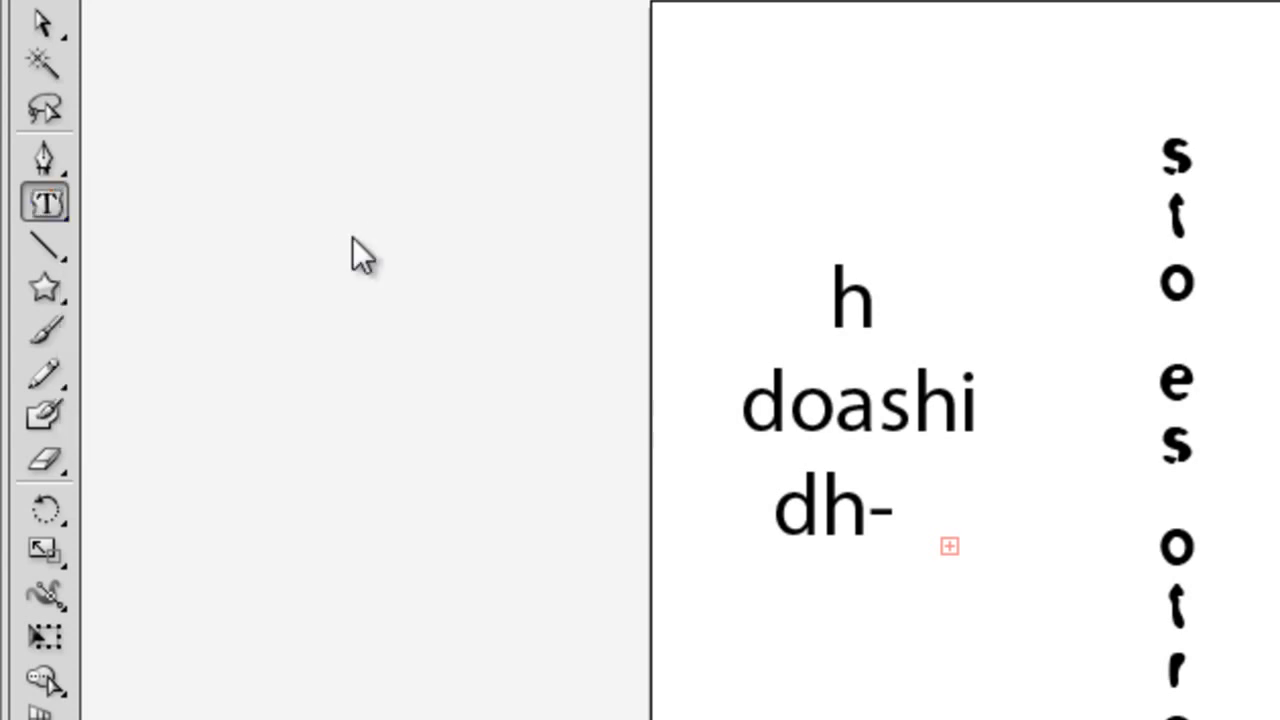
{"action": "key", "text": "v"}
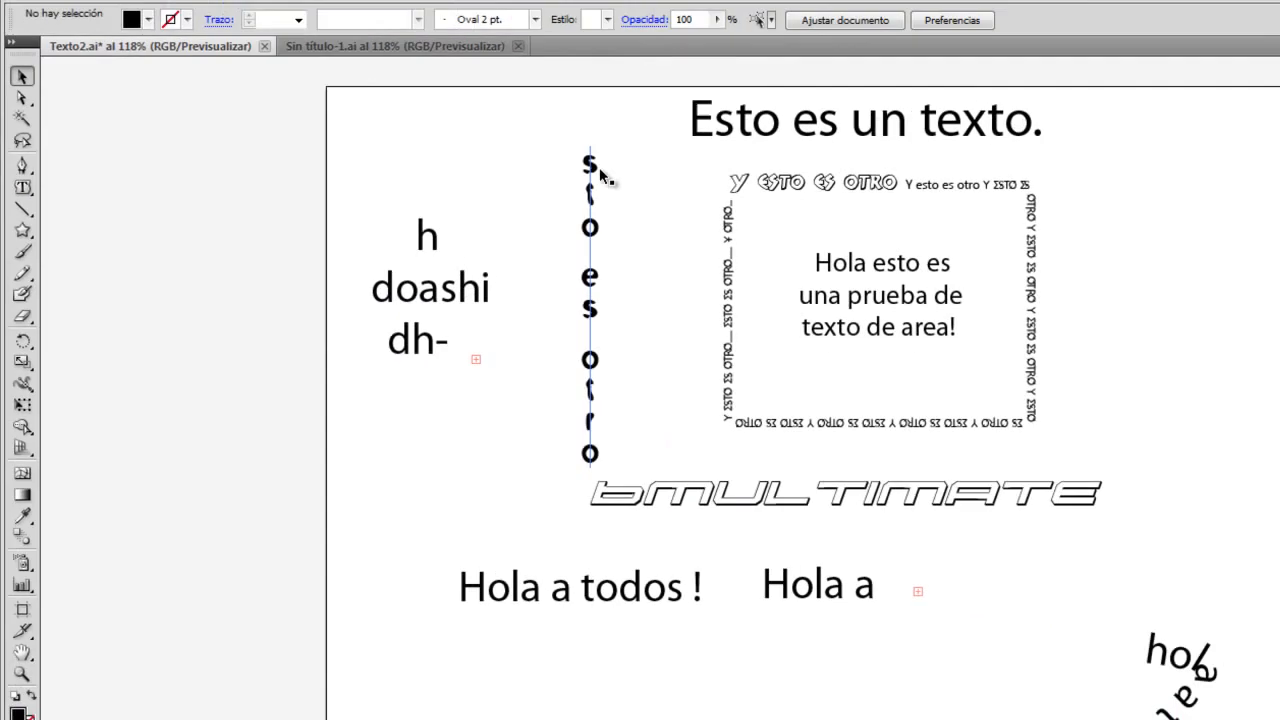
Step: Move the vertical text slightly left and the star path text up beside the right edge of the framed text
{"action": "left_click", "coordinate": [1181, 163]}
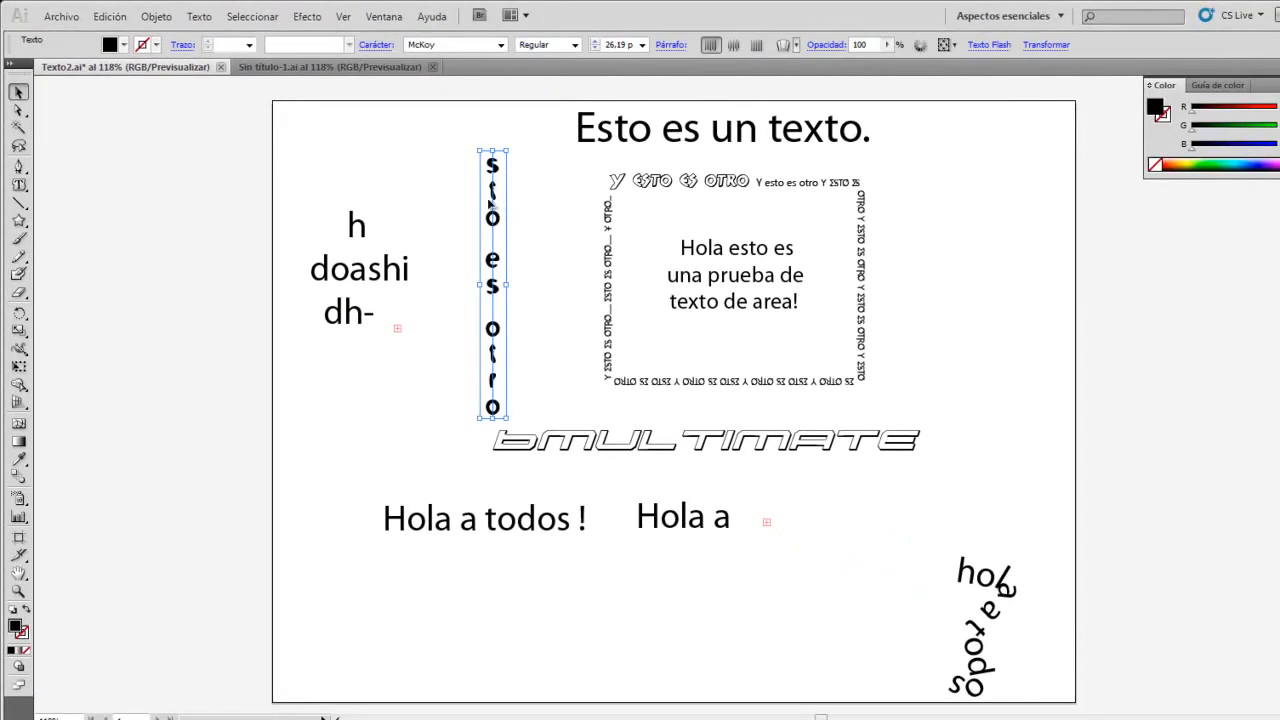
{"action": "left_click_drag", "start_coordinate": [490, 203], "coordinate": [465, 194]}
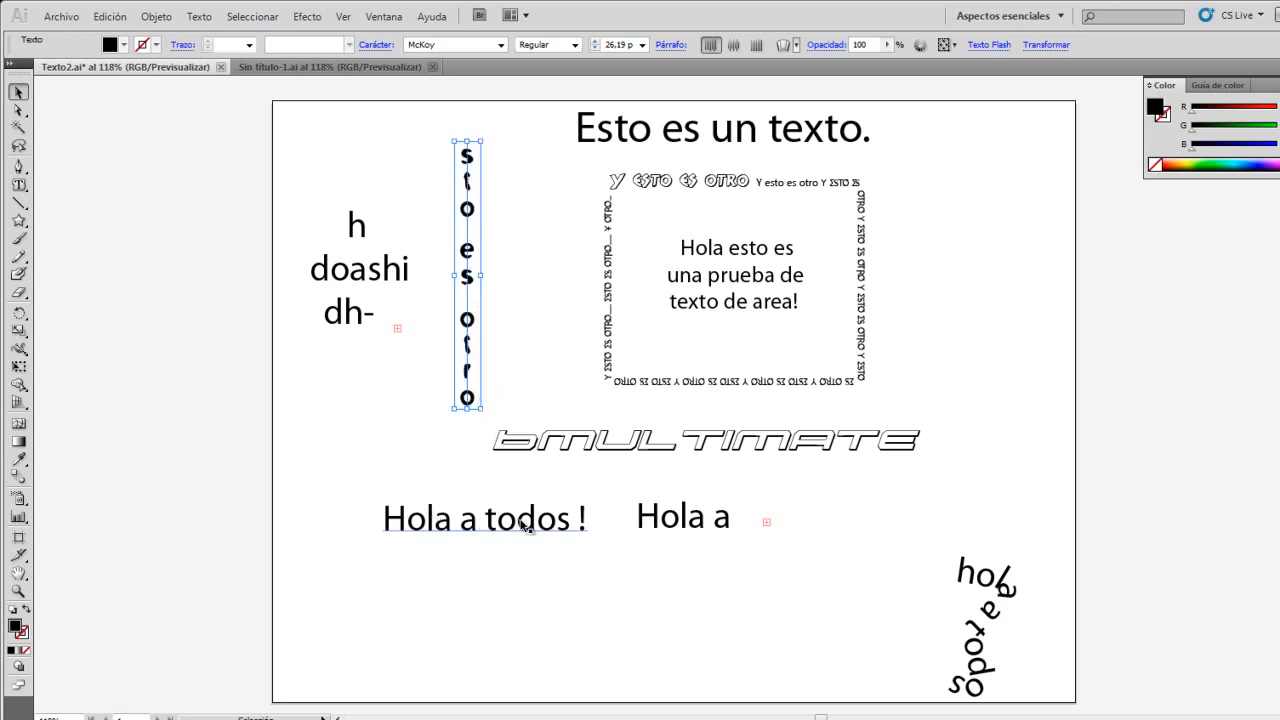
{"action": "left_click", "coordinate": [1000, 582]}
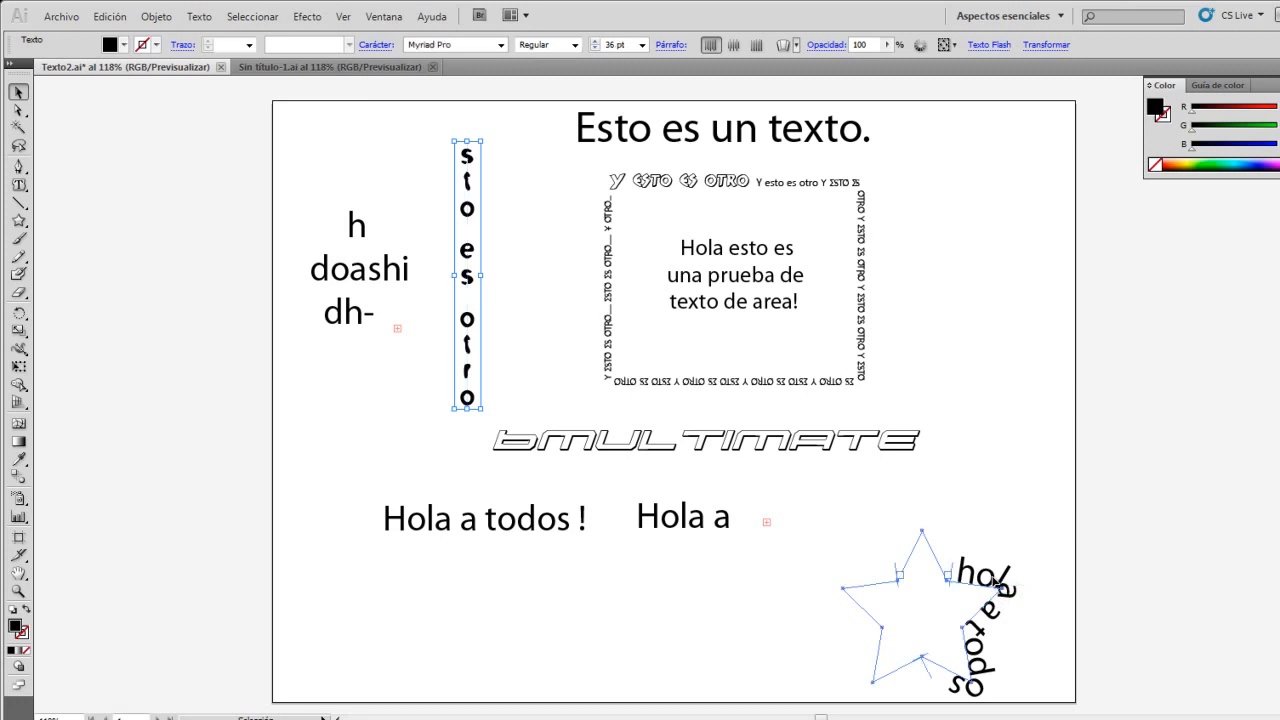
{"action": "left_click_drag", "start_coordinate": [980, 588], "coordinate": [990, 211]}
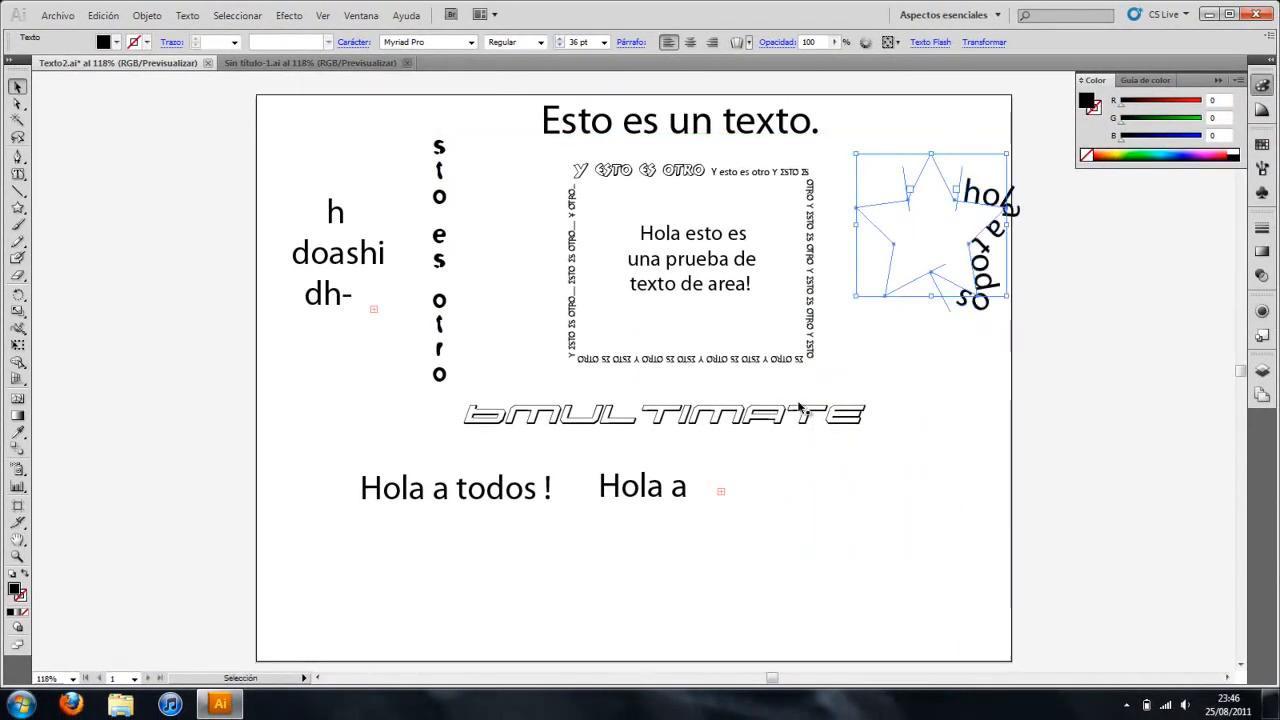
{"action": "left_click", "coordinate": [663, 416]}
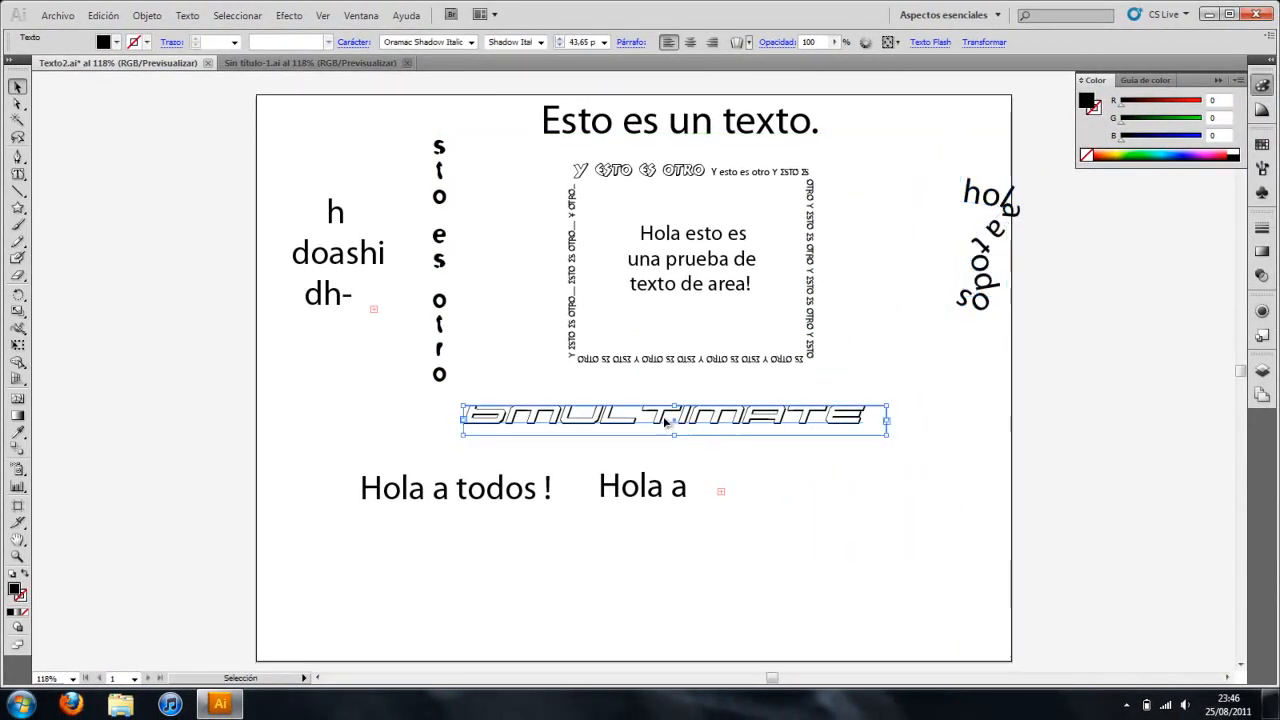
Step: Pull the right tip of the star path downward and stretch the star wider and flatter beyond the artboard's right edge
{"action": "left_click", "coordinate": [1006, 203]}
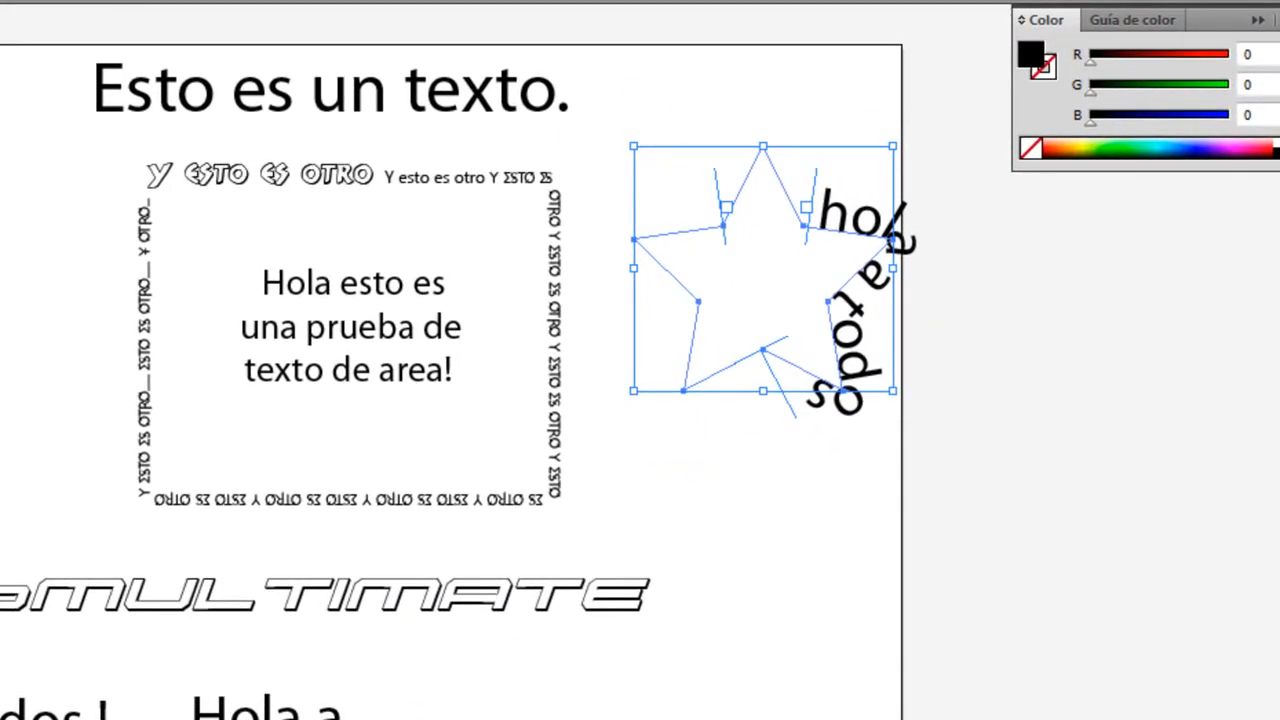
{"action": "left_click_drag", "start_coordinate": [815, 234], "coordinate": [829, 280]}
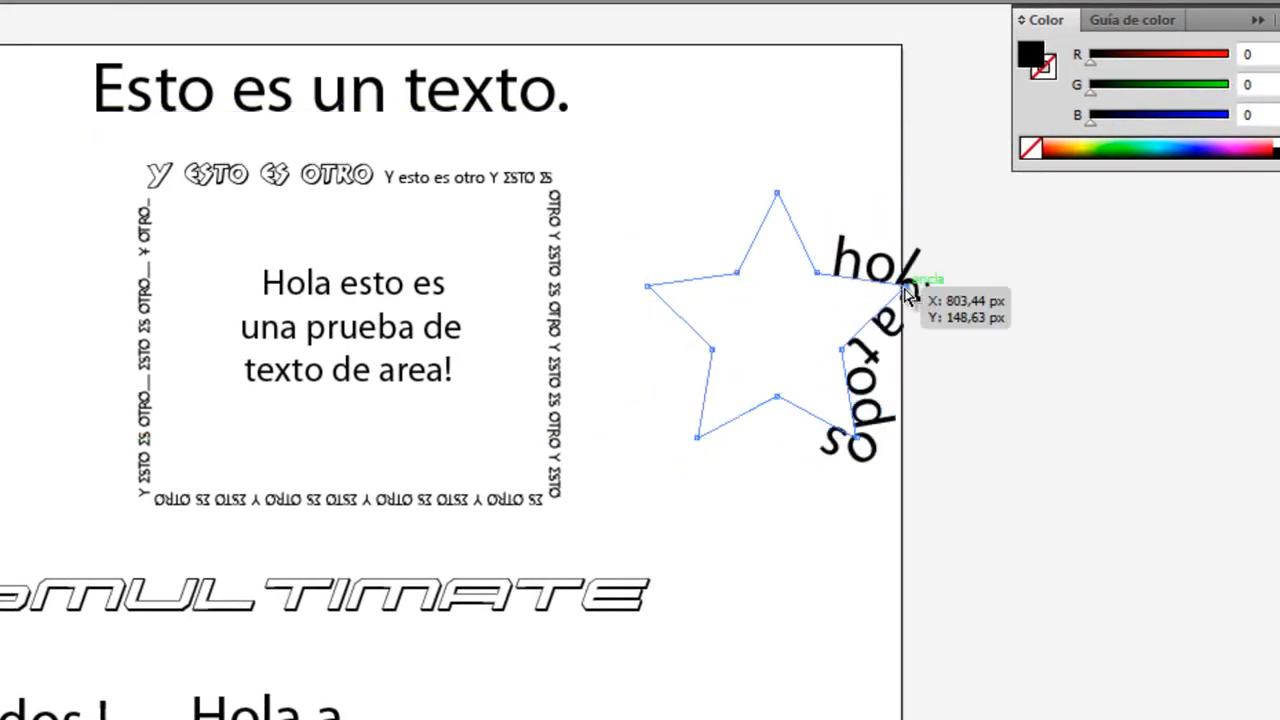
{"action": "left_click_drag", "start_coordinate": [906, 291], "coordinate": [918, 417]}
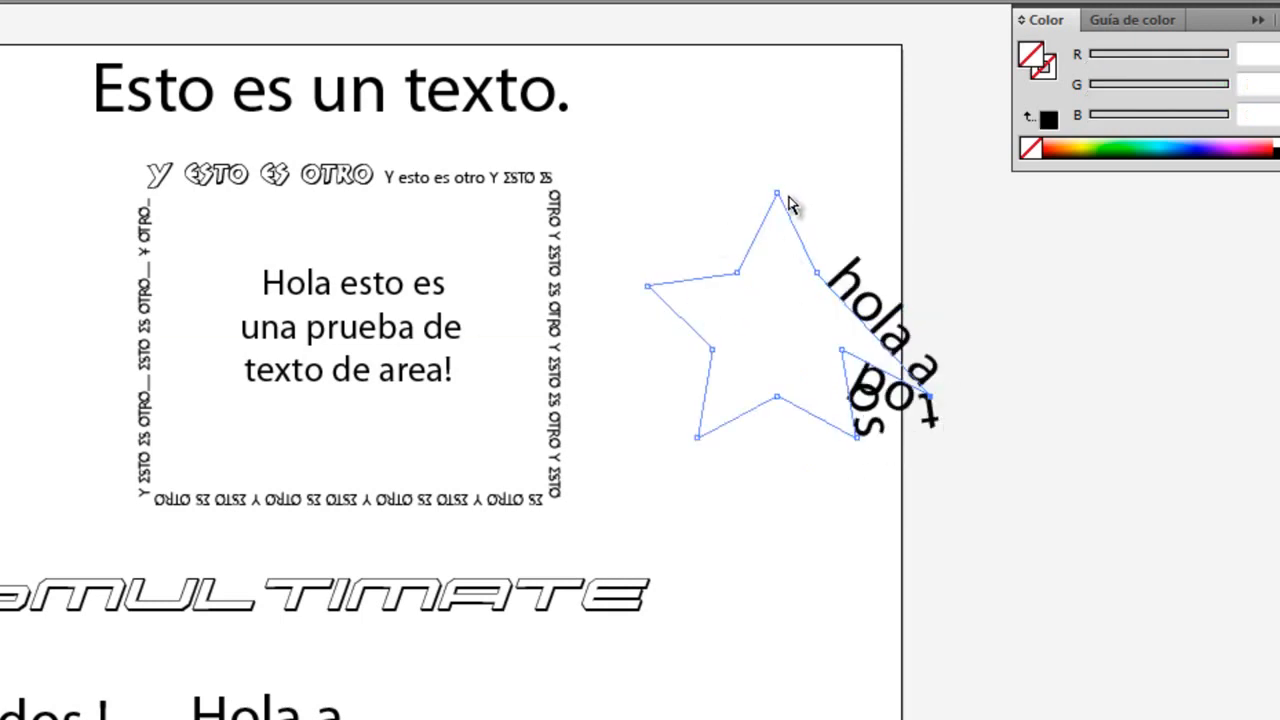
{"action": "key", "text": "v"}
{"action": "left_click_drag", "start_coordinate": [929, 193], "coordinate": [1109, 253]}
{"action": "key", "text": "a"}
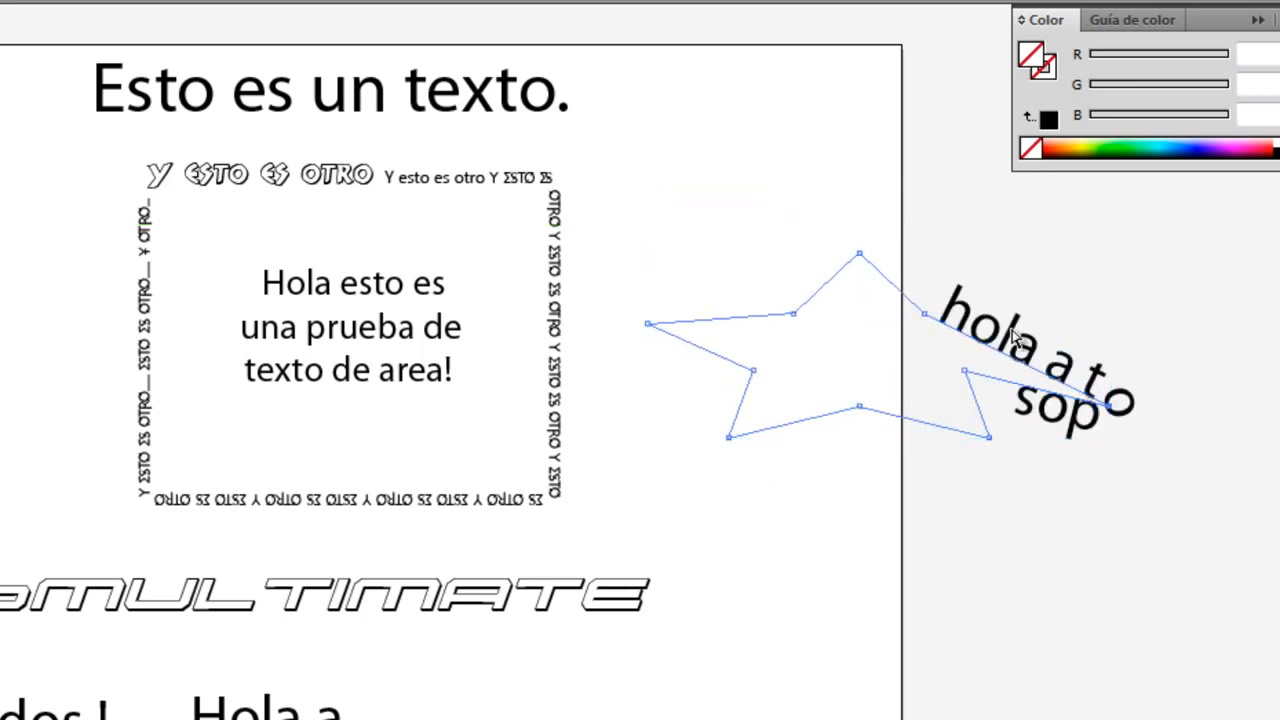
Step: Delete the star path text and the "Hola a" text
{"action": "key", "text": "v"}
{"action": "left_click_drag", "start_coordinate": [814, 314], "coordinate": [790, 719]}
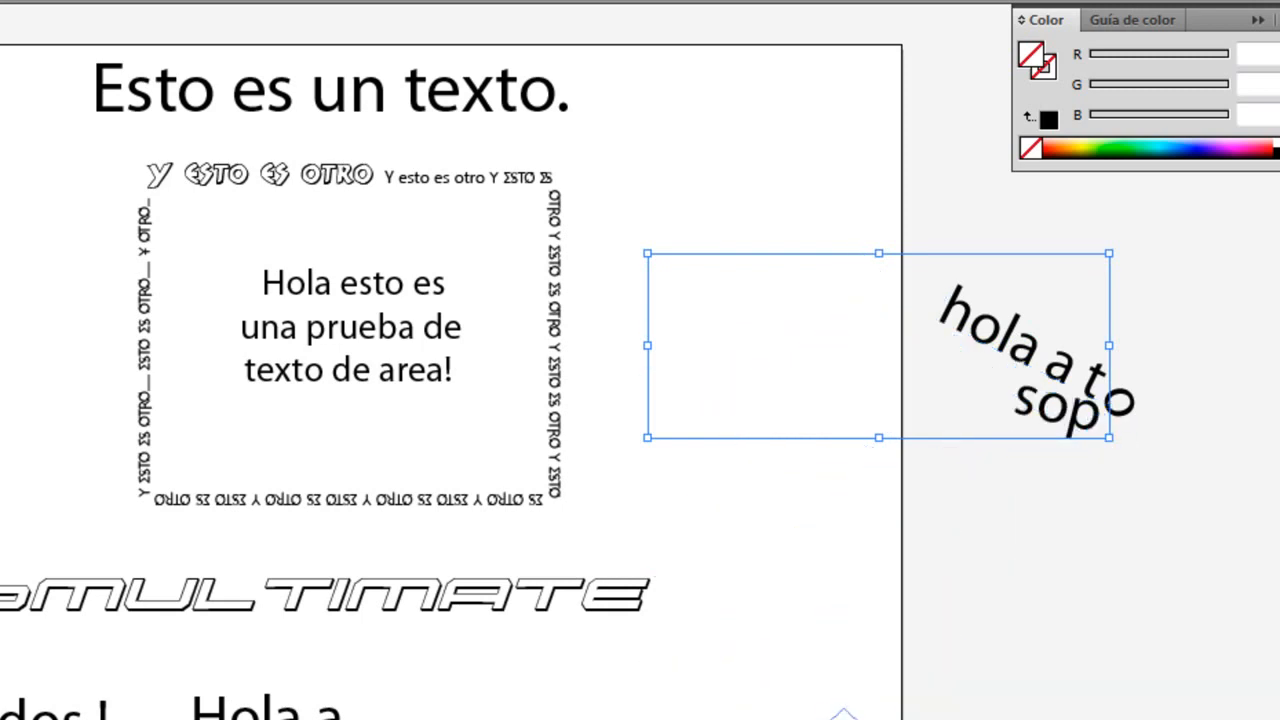
{"action": "key", "text": "Delete"}
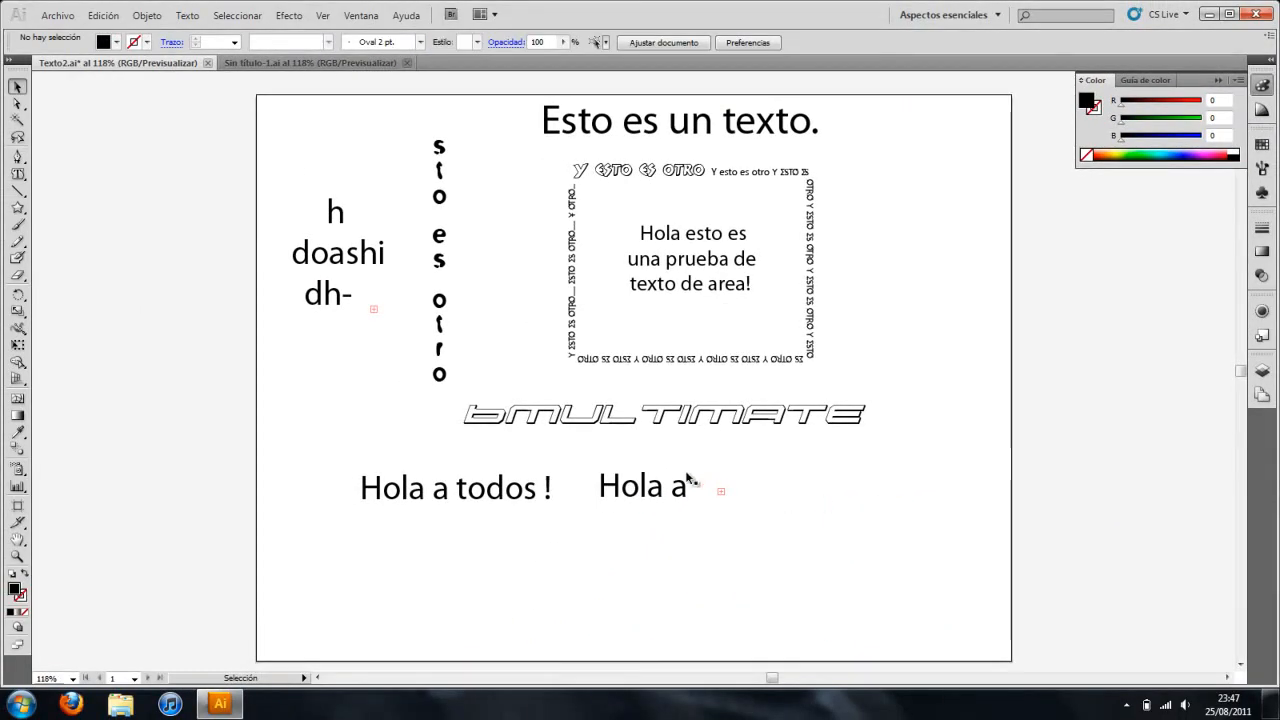
{"action": "left_click", "coordinate": [651, 487]}
{"action": "key", "text": "Delete"}
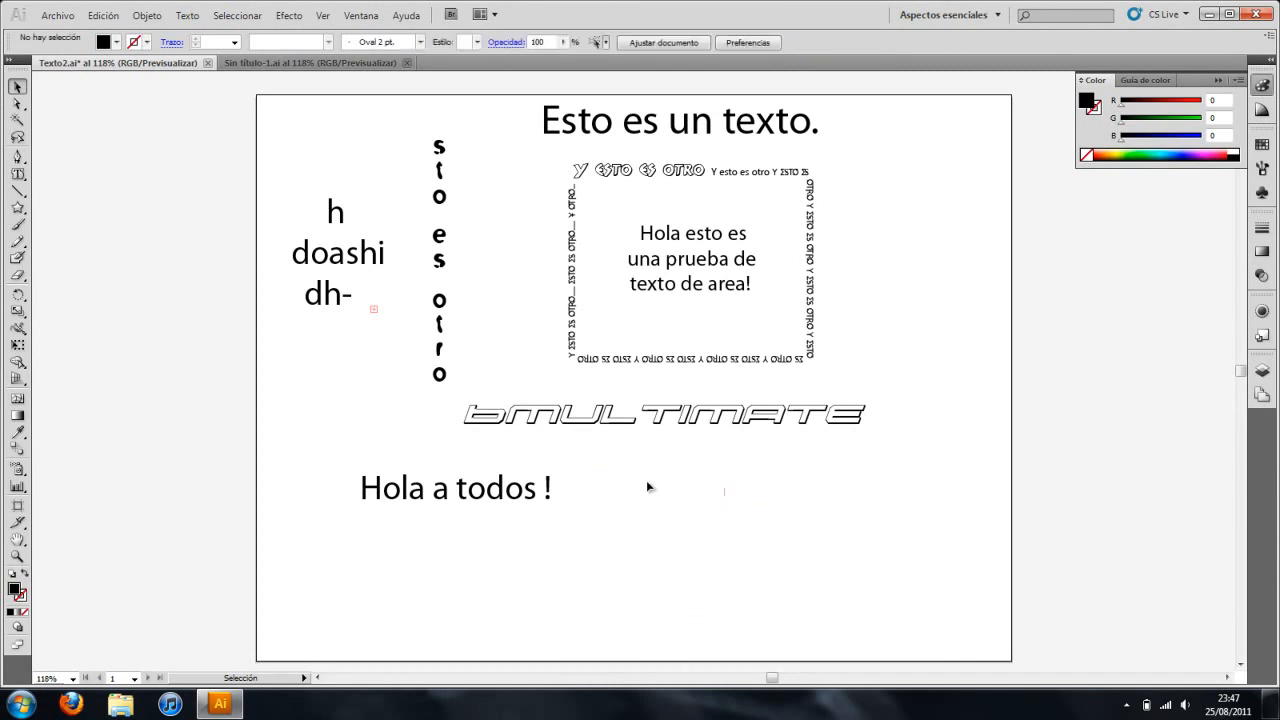
Step: Delete the "hdoashidh-" area text, the "Esto es un texto." title, the vertical text and the framed text with its border text
{"action": "left_click", "coordinate": [362, 258]}
{"action": "key", "text": "Delete"}
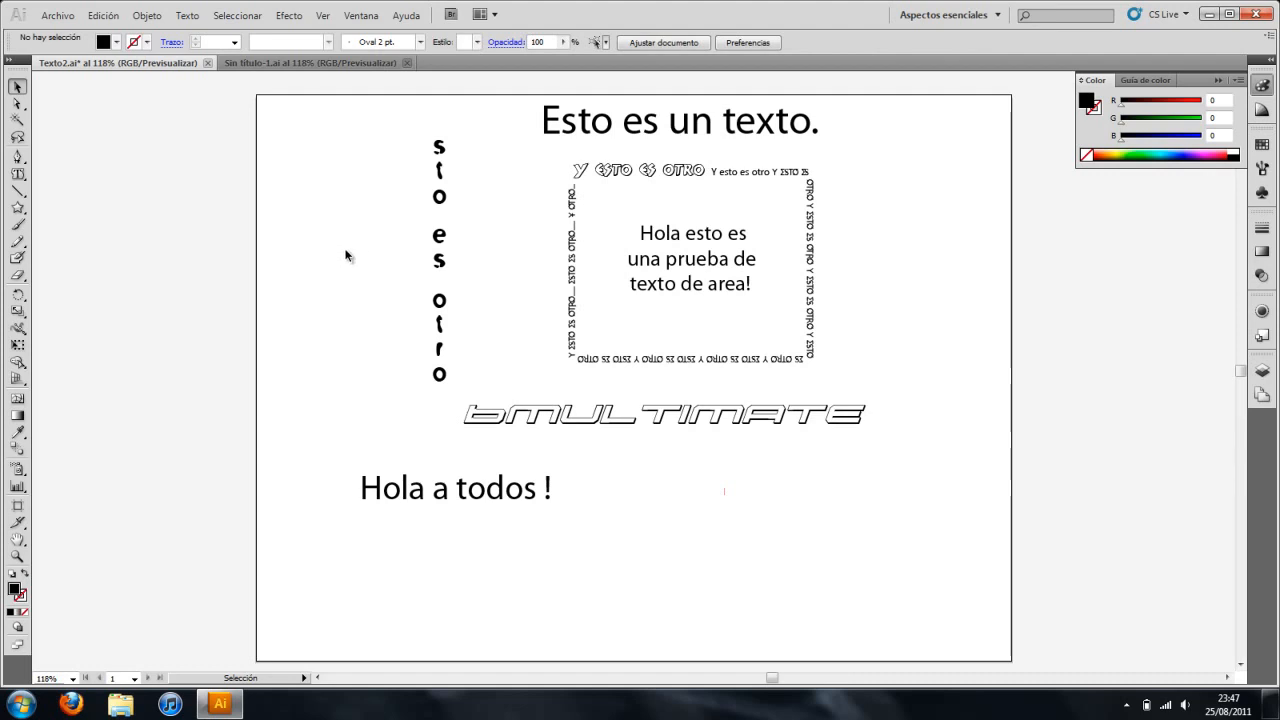
{"action": "left_click_drag", "start_coordinate": [908, 357], "coordinate": [358, 117]}
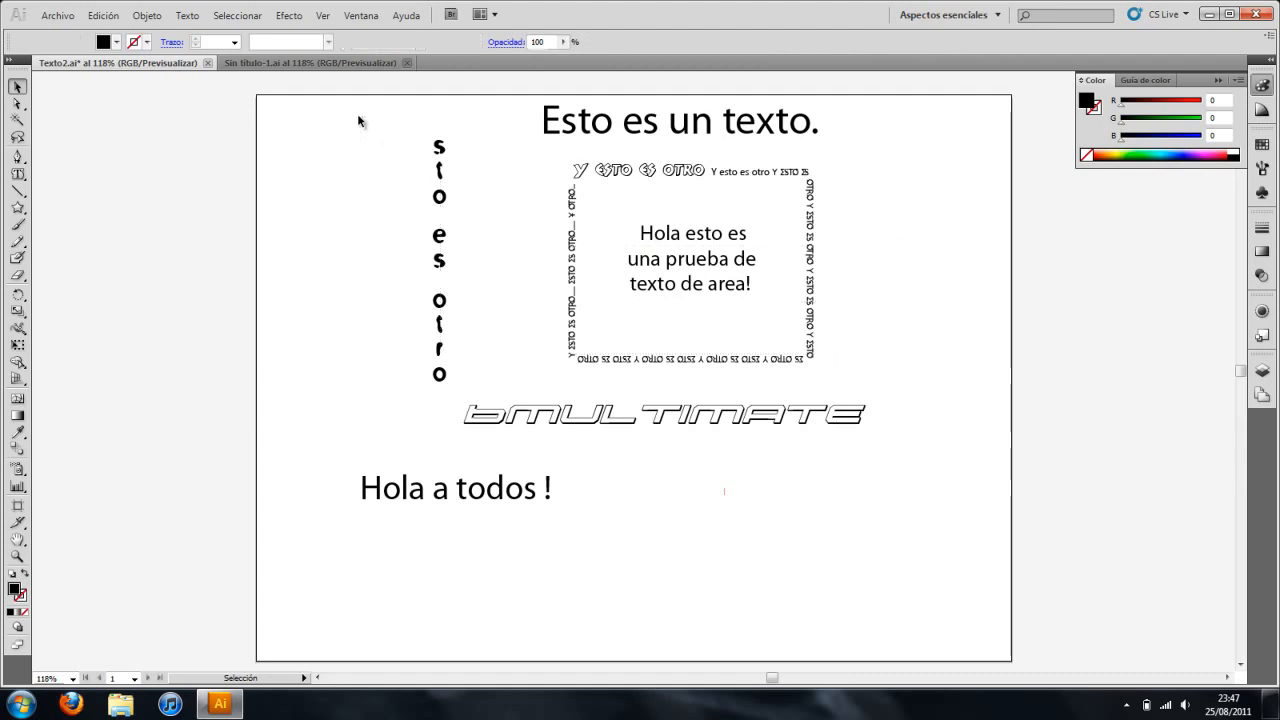
{"action": "key", "text": "Delete"}
Step: Move the BMULTIMATE text to the upper middle of the artboard and place "Hola a todos !" below it
{"action": "left_click_drag", "start_coordinate": [622, 412], "coordinate": [586, 226]}
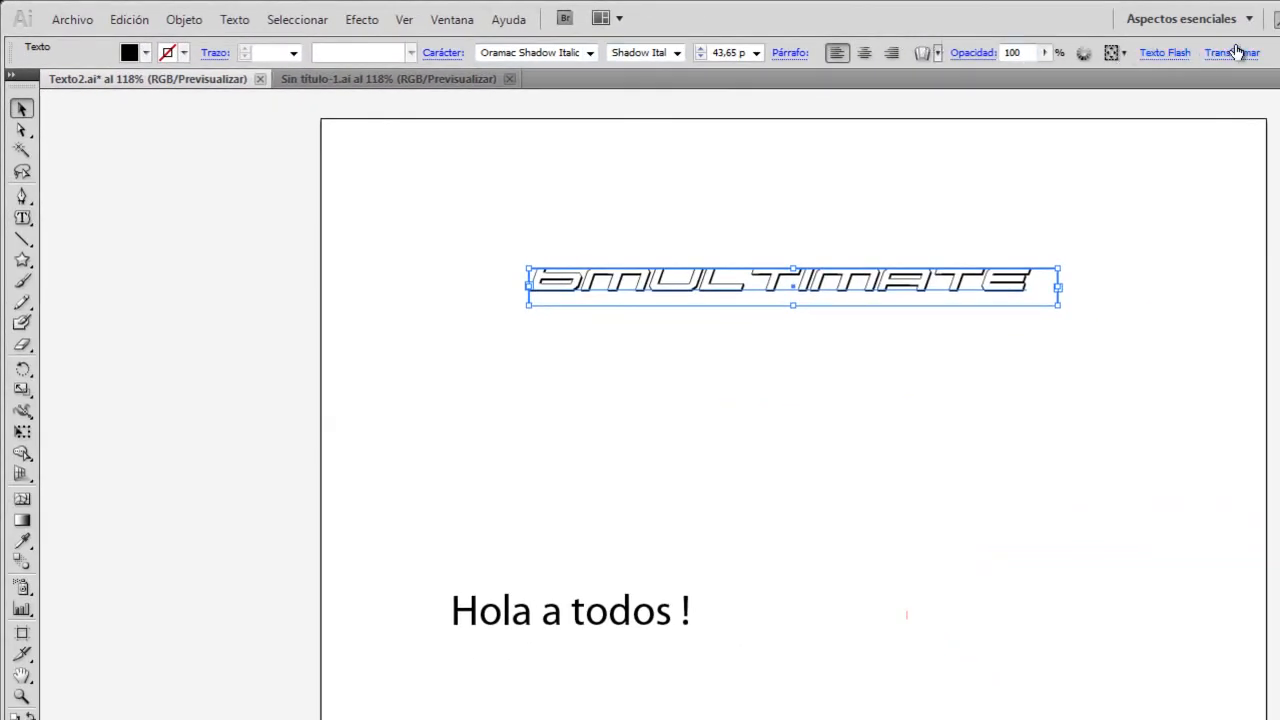
{"action": "left_click_drag", "start_coordinate": [837, 294], "coordinate": [881, 270]}
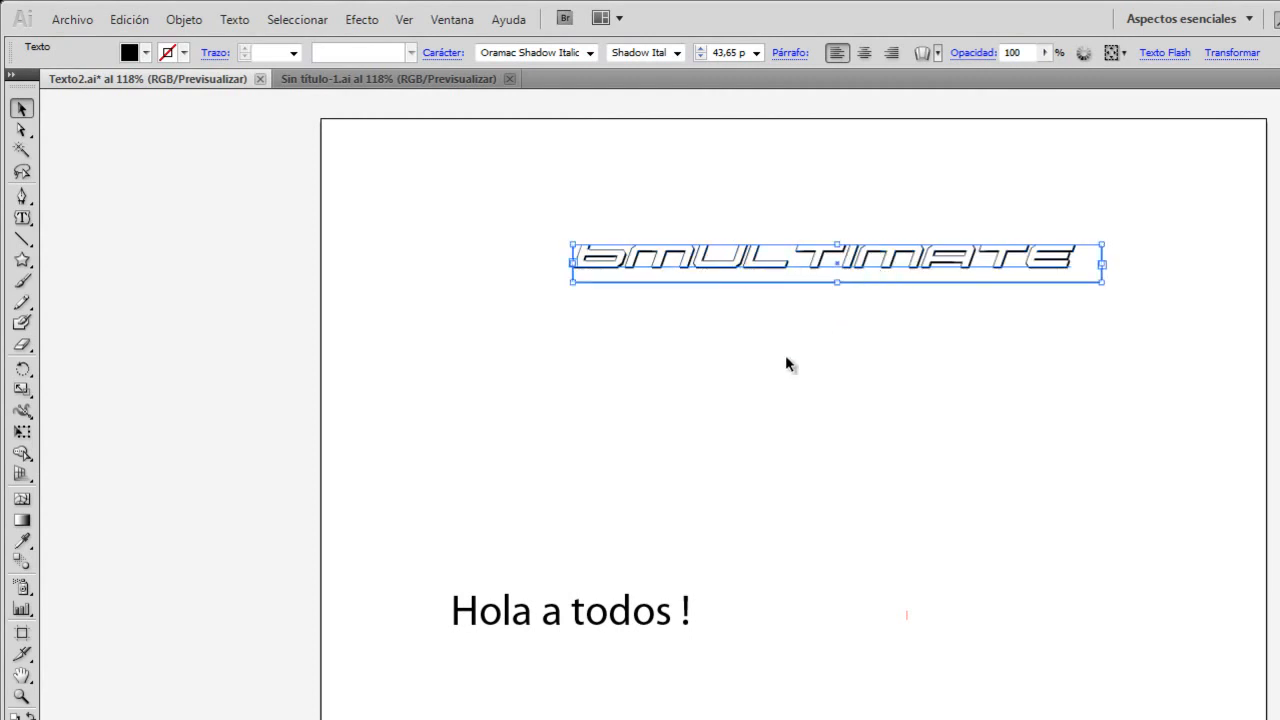
{"action": "left_click_drag", "start_coordinate": [565, 645], "coordinate": [808, 377]}
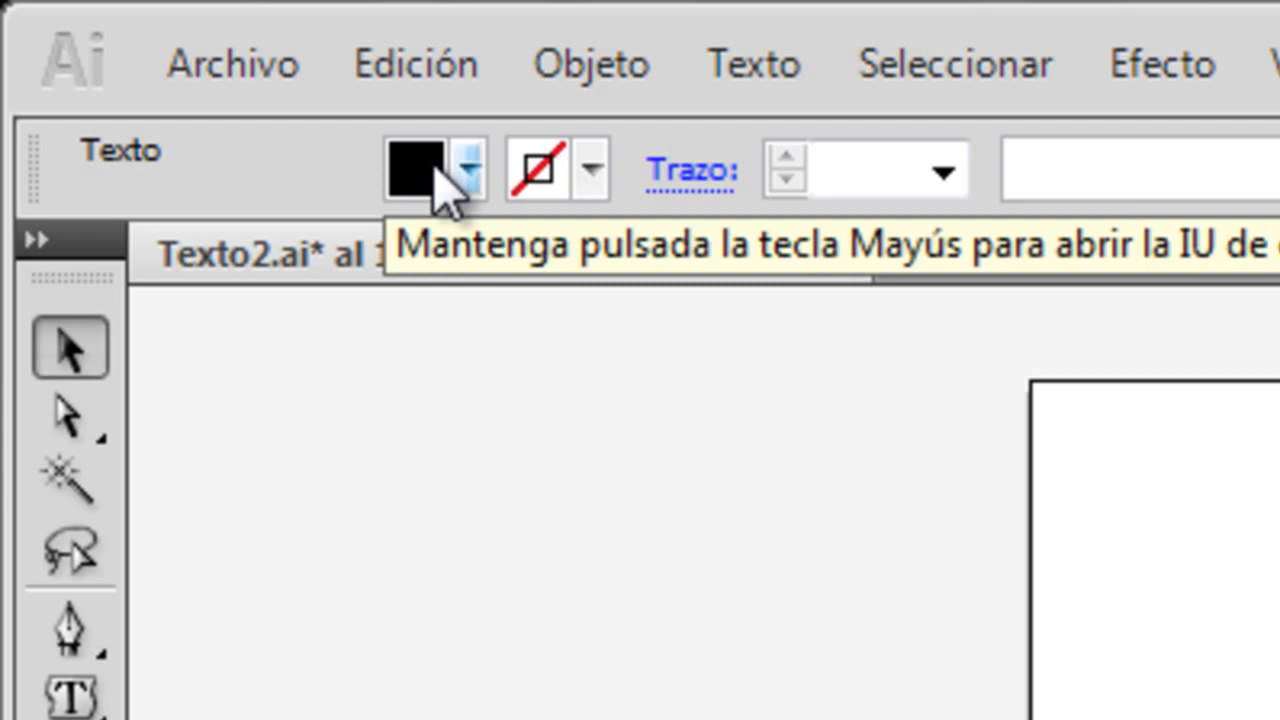
Step: Give "Hola a todos !" a blue 2 pt stroke with the Uniforme width profile
{"action": "left_click", "coordinate": [582, 176]}
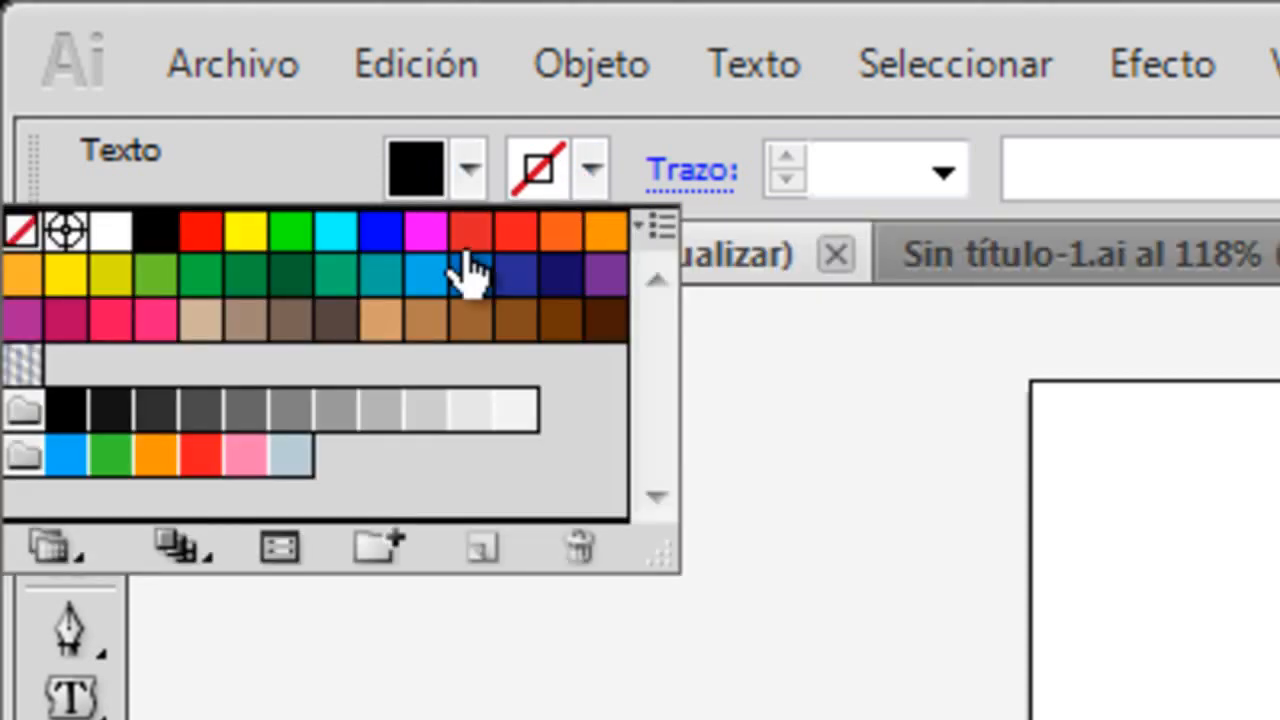
{"action": "left_click", "coordinate": [380, 230]}
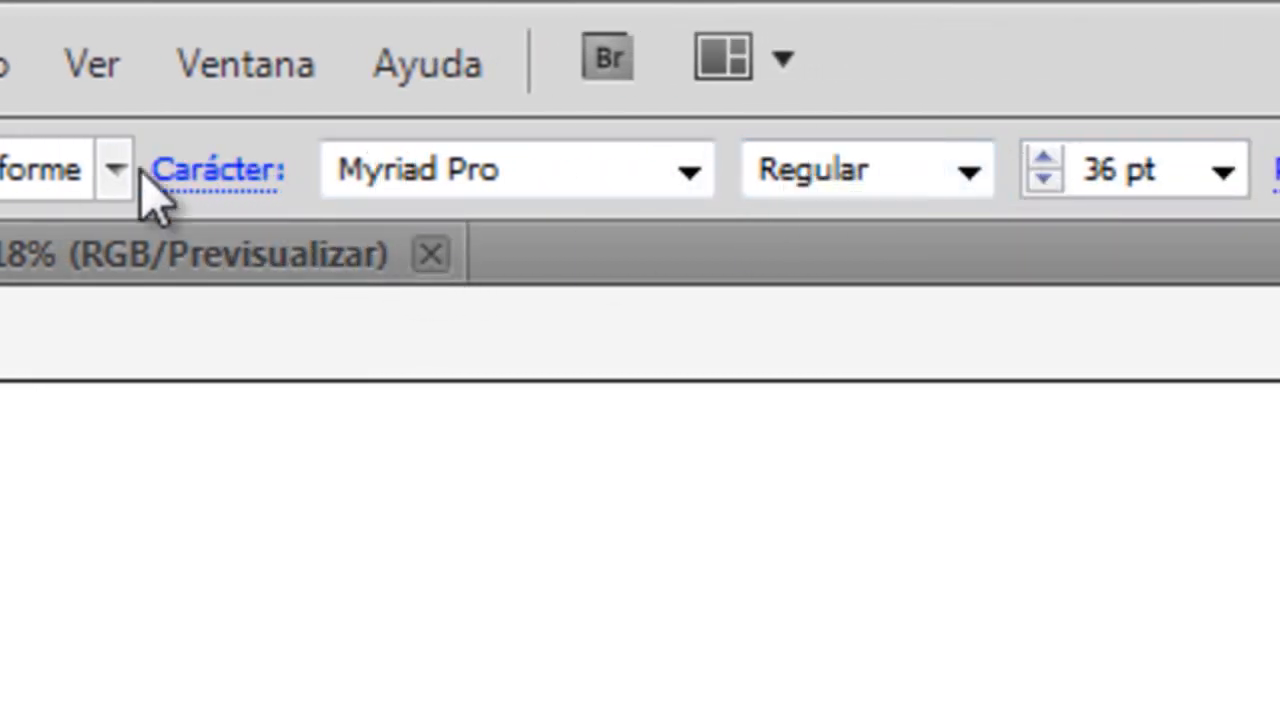
{"action": "left_click", "coordinate": [283, 170]}
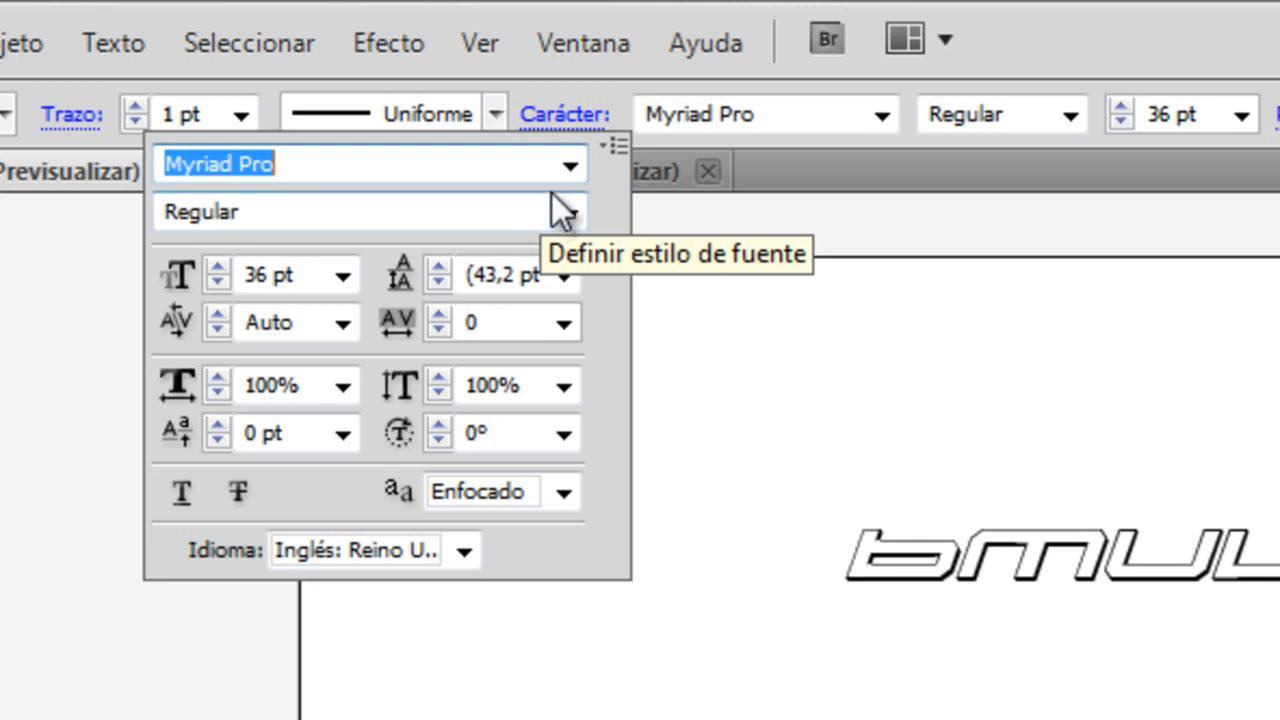
{"action": "left_click", "coordinate": [559, 113]}
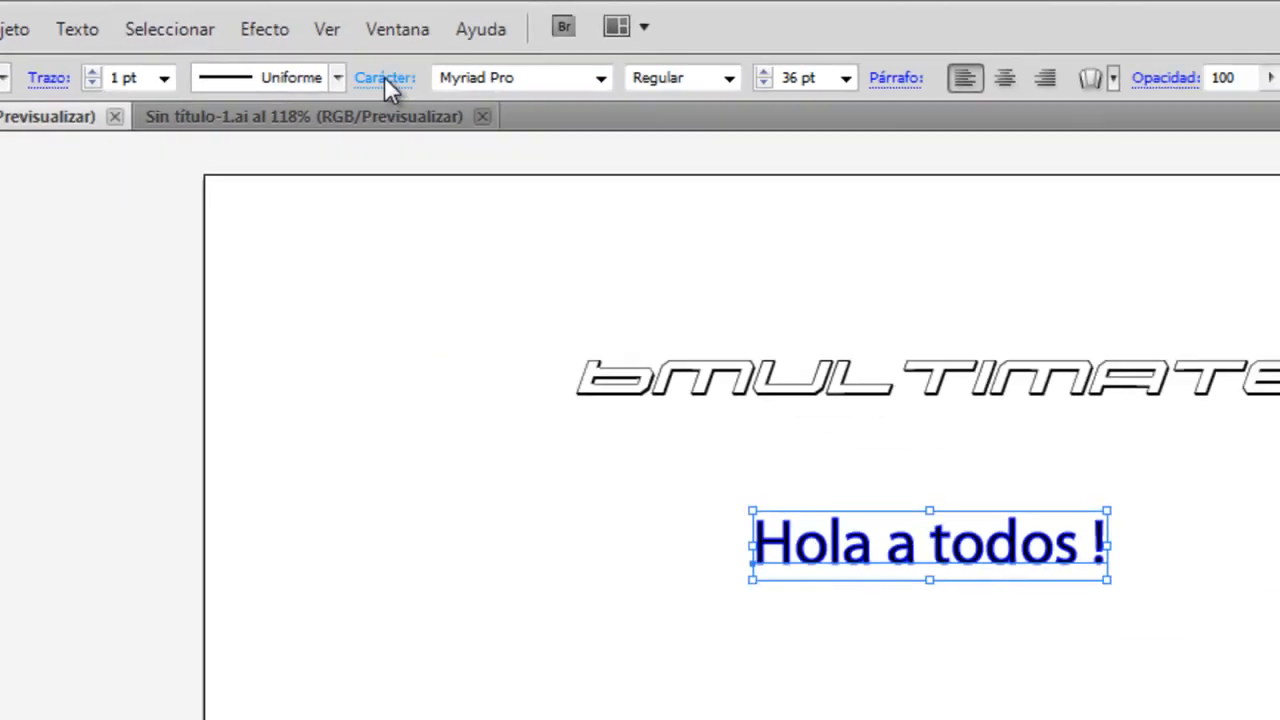
{"action": "left_click", "coordinate": [238, 113]}
{"action": "left_click", "coordinate": [196, 277]}
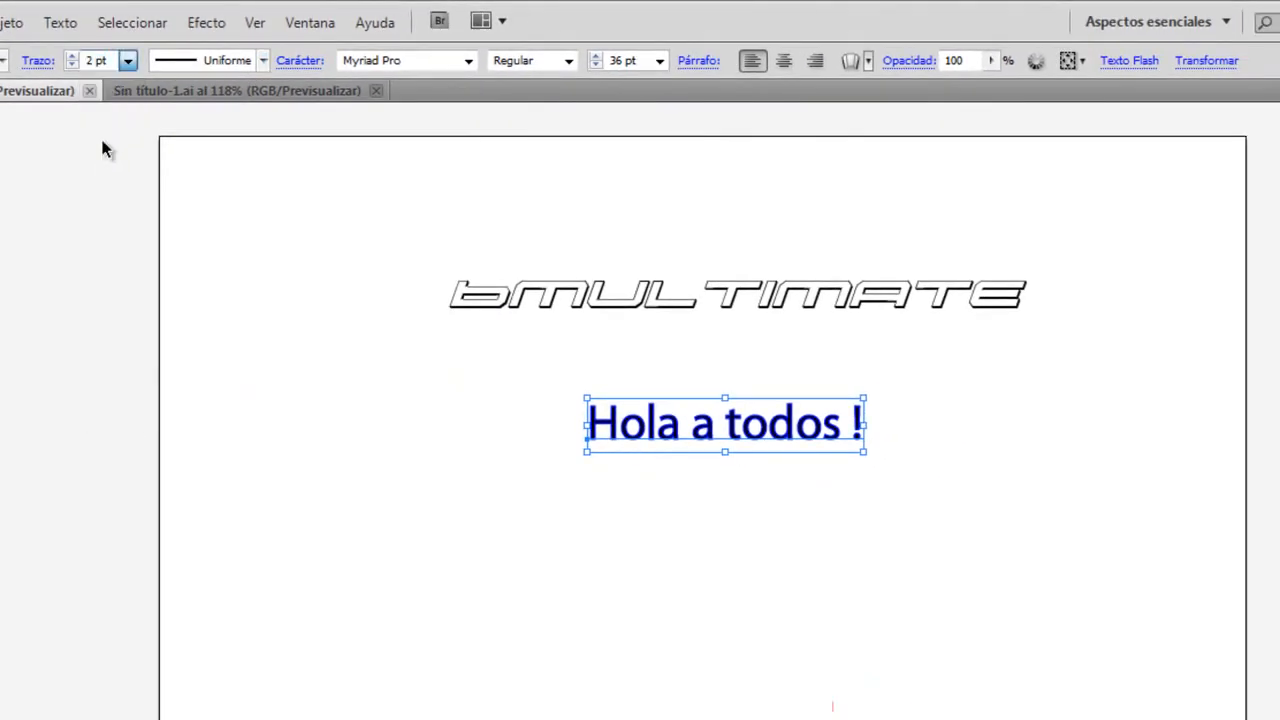
{"action": "left_click", "coordinate": [223, 58]}
{"action": "left_click", "coordinate": [211, 128]}
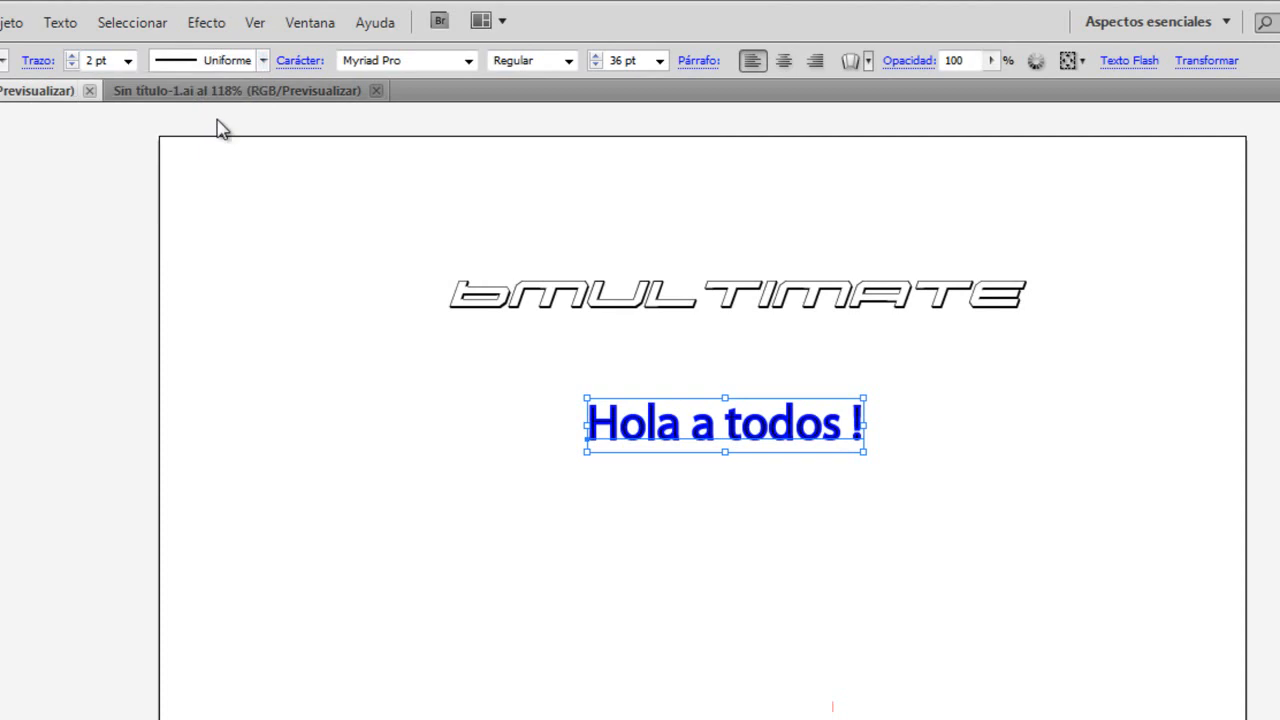
Step: Change the font of "Hola a todos !" to Nueva Std
{"action": "left_click", "coordinate": [437, 62]}
{"action": "left_click", "coordinate": [468, 61]}
{"action": "left_click", "coordinate": [410, 195]}
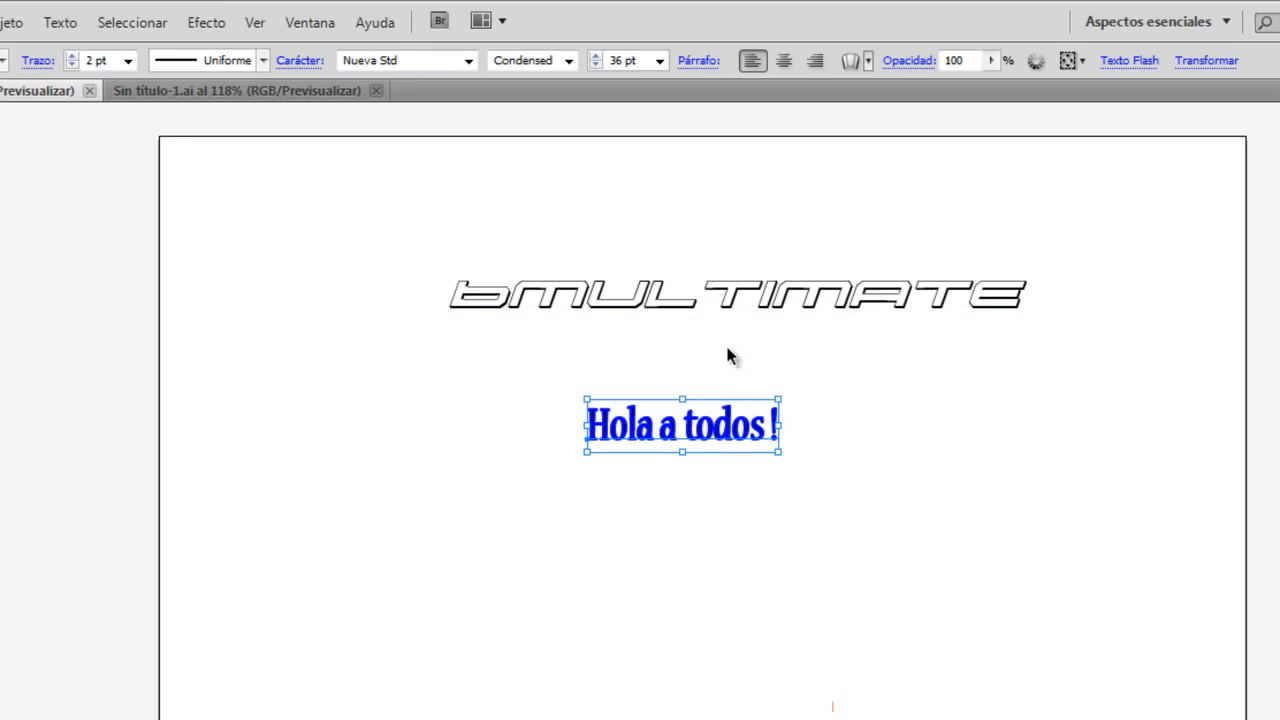
Step: Enlarge "Hola a todos !" to a font size of about 103 pt and centre it beneath the BMULTIMATE text
{"action": "left_click_drag", "start_coordinate": [778, 451], "coordinate": [955, 587]}
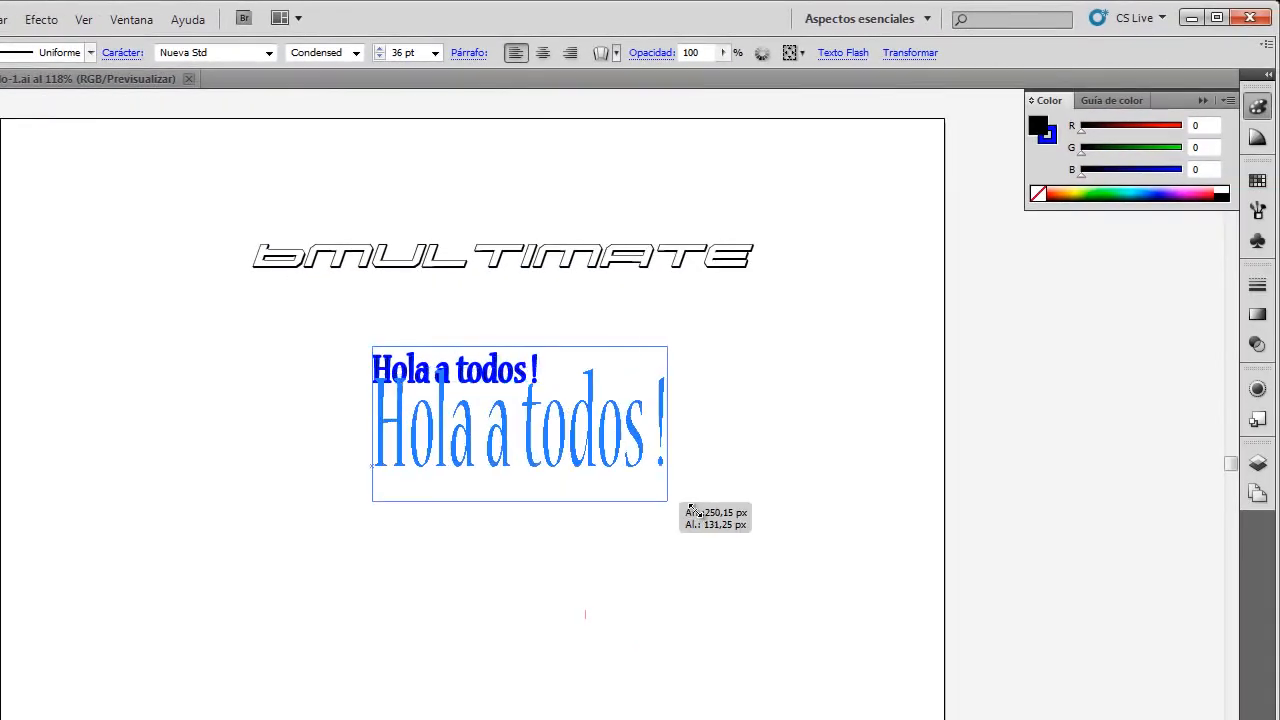
{"action": "left_click_drag", "start_coordinate": [695, 511], "coordinate": [741, 479]}
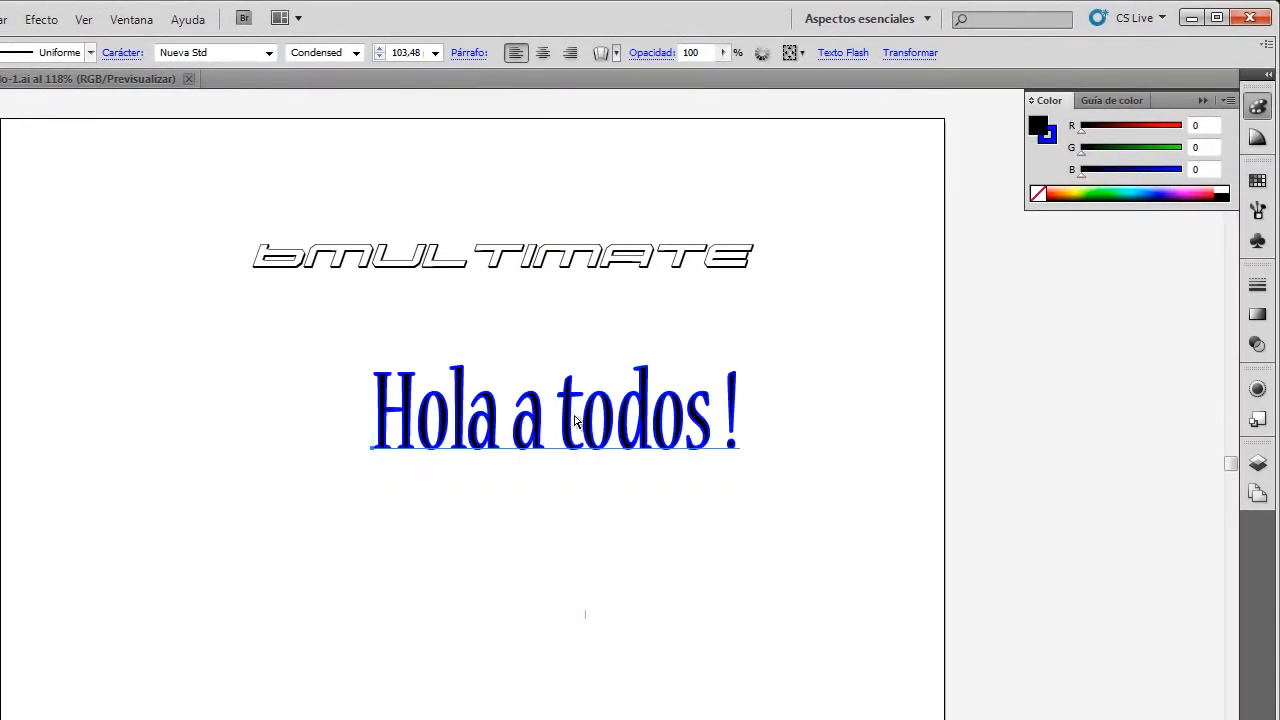
{"action": "left_click_drag", "start_coordinate": [557, 413], "coordinate": [507, 409]}
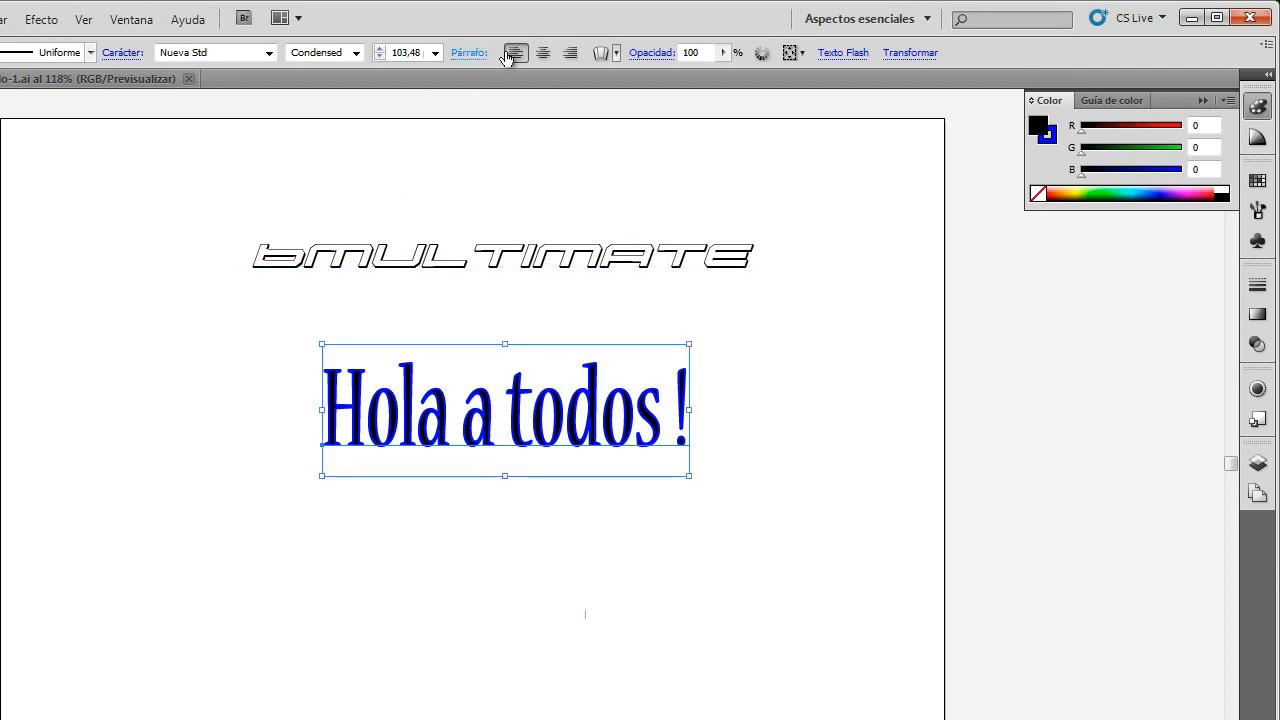
Step: Try centre and right paragraph alignment on "Hola a todos !", and return it to left alignment
{"action": "left_click", "coordinate": [543, 53]}
{"action": "left_click", "coordinate": [570, 55]}
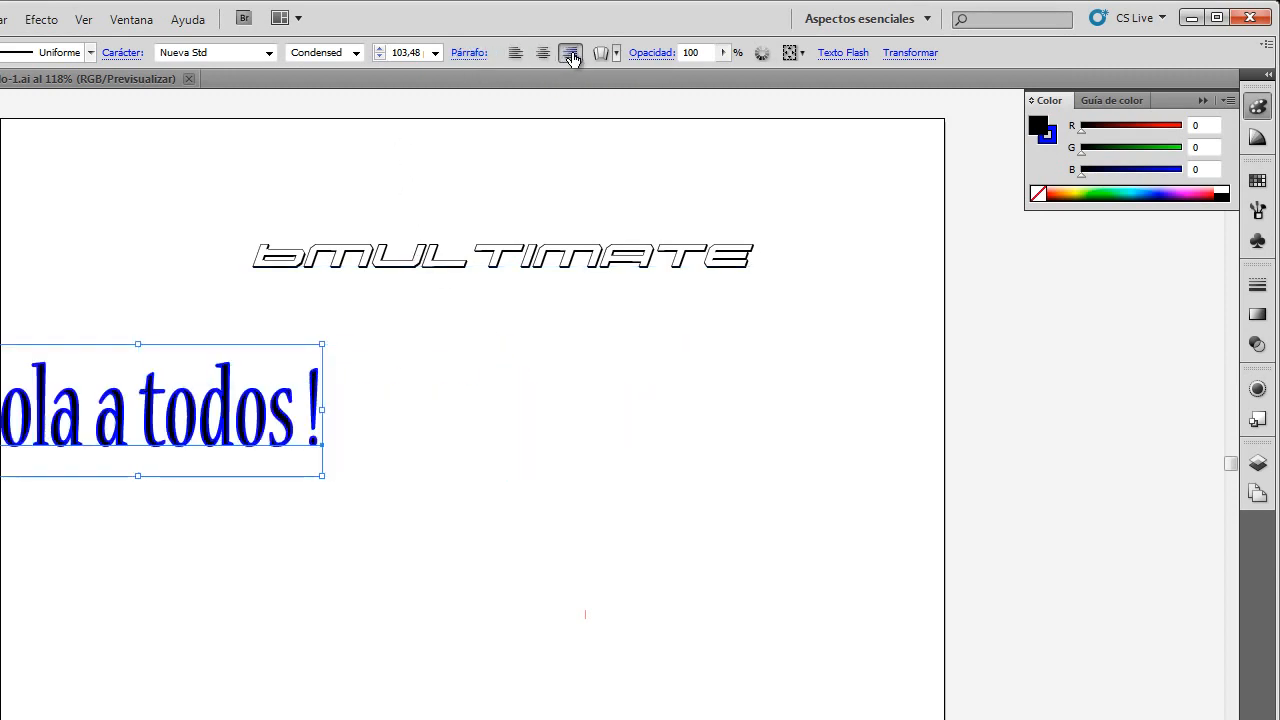
{"action": "left_click", "coordinate": [517, 54]}
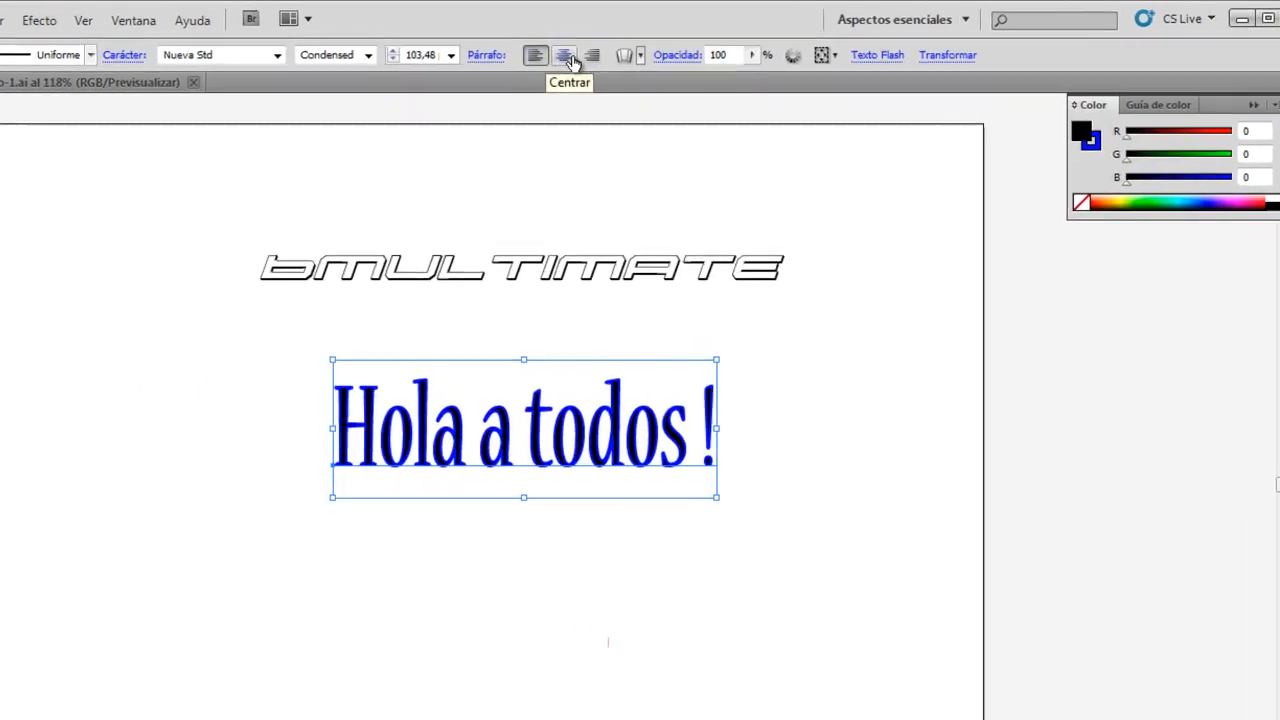
Step: Try centre alignment on "Hola a todos !", restore left alignment, and shift the text slightly down and to the left
{"action": "left_click", "coordinate": [566, 57]}
{"action": "left_click", "coordinate": [543, 57]}
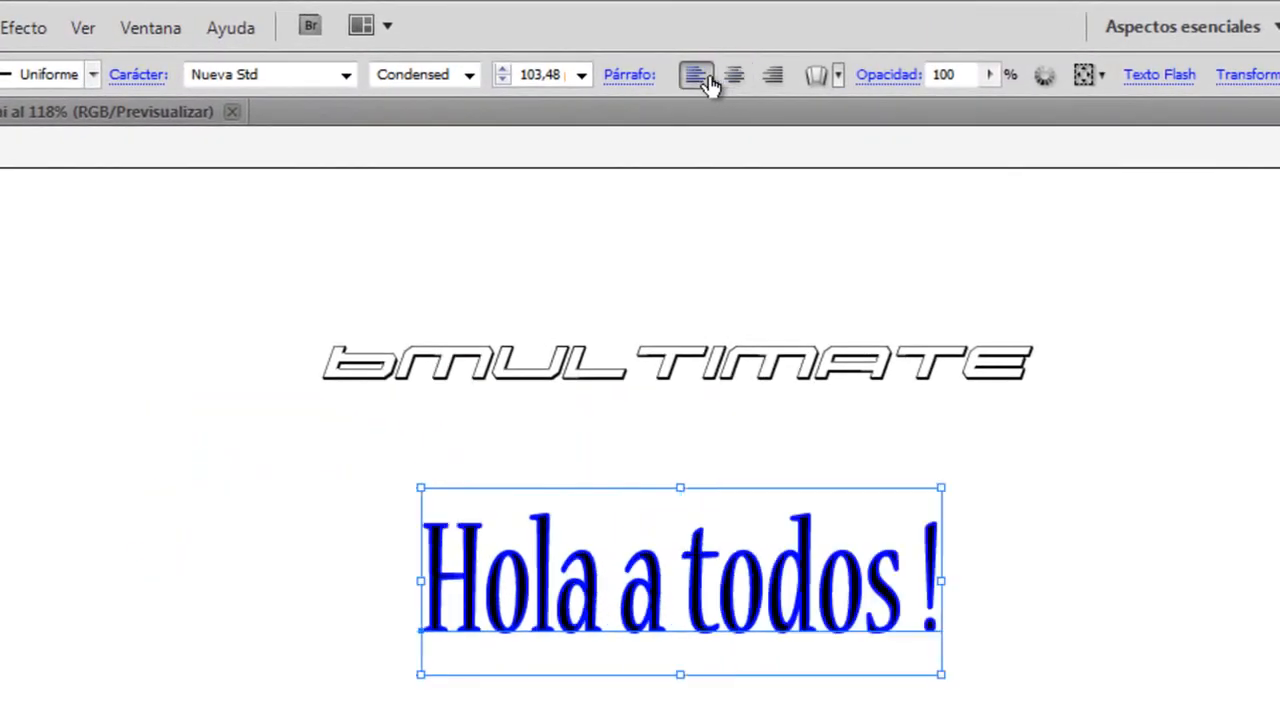
{"action": "left_click", "coordinate": [744, 570]}
{"action": "left_click_drag", "start_coordinate": [698, 585], "coordinate": [657, 613]}
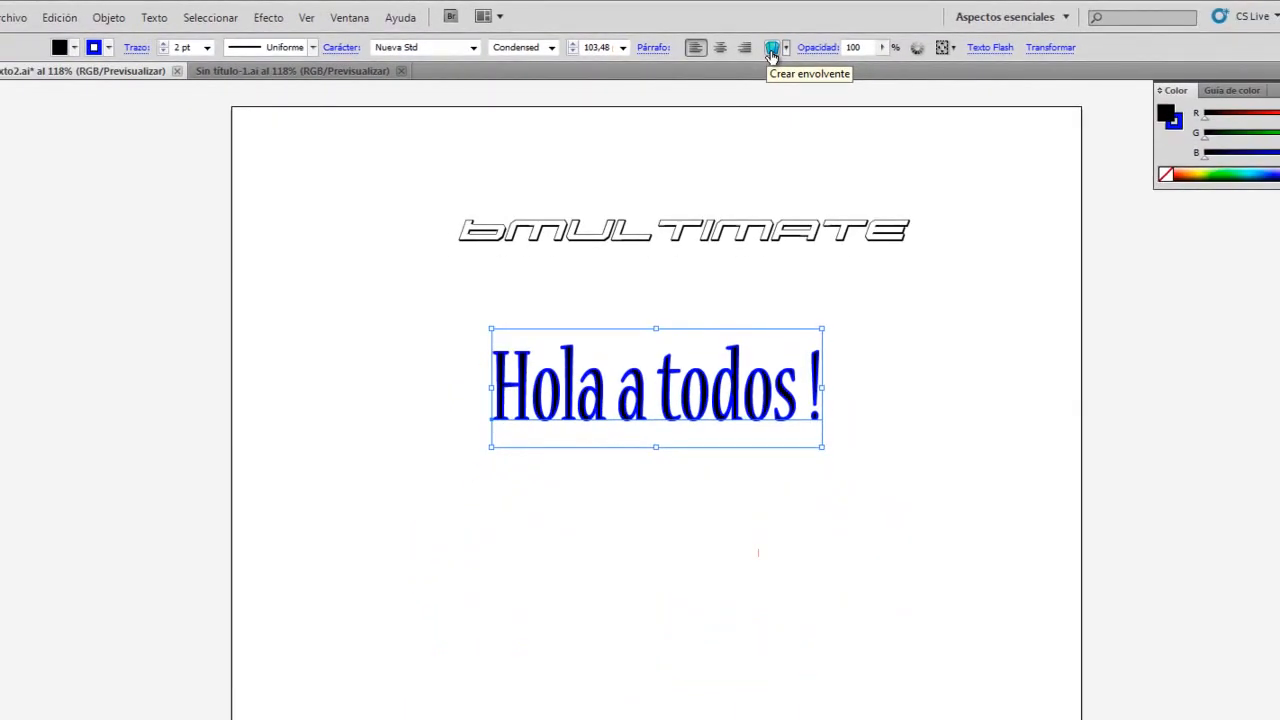
Step: Try a horizontal Arco envelope warp with a 17% bend on "Hola a todos !", using the preview
{"action": "left_click", "coordinate": [771, 52]}
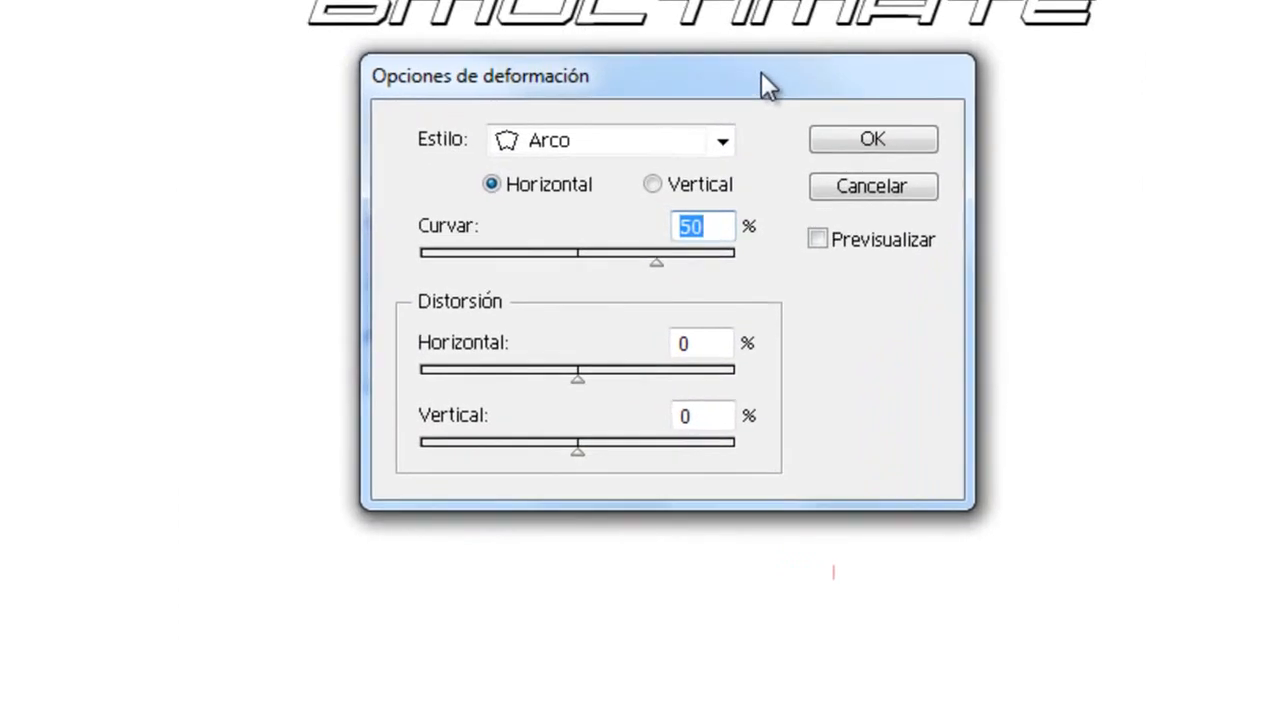
{"action": "left_click_drag", "start_coordinate": [762, 73], "coordinate": [783, 428]}
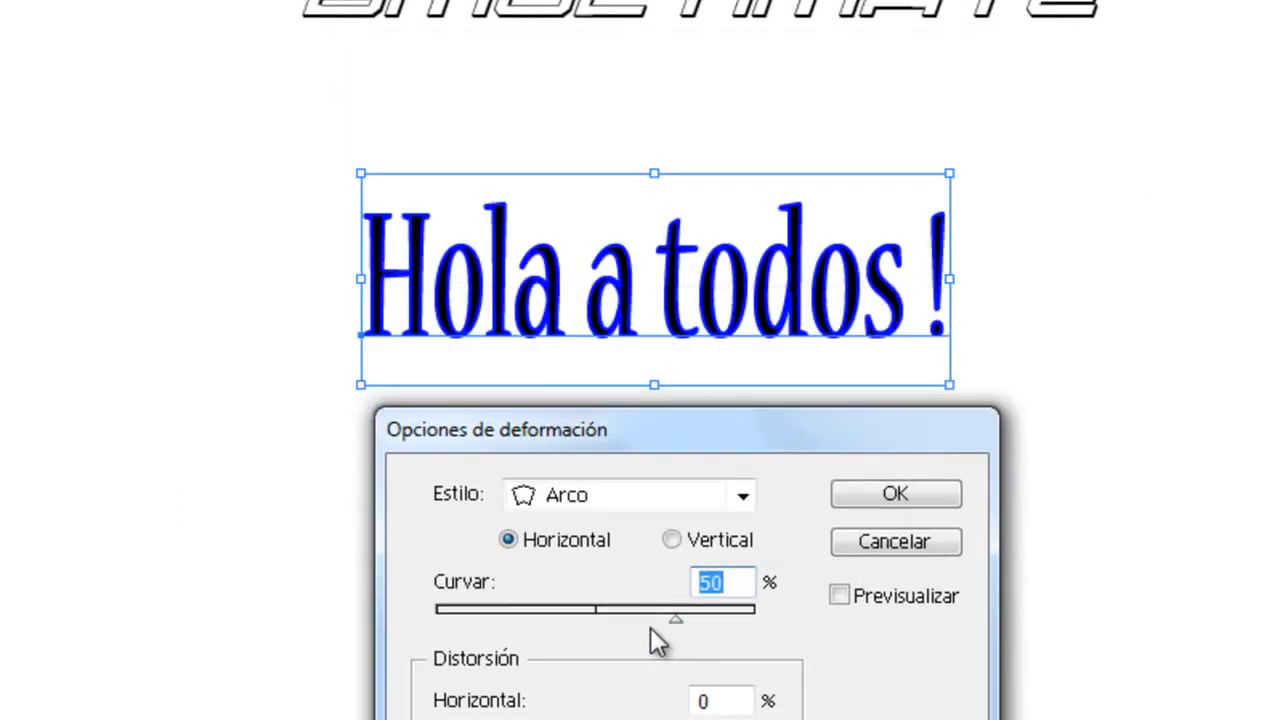
{"action": "left_click_drag", "start_coordinate": [676, 620], "coordinate": [649, 620]}
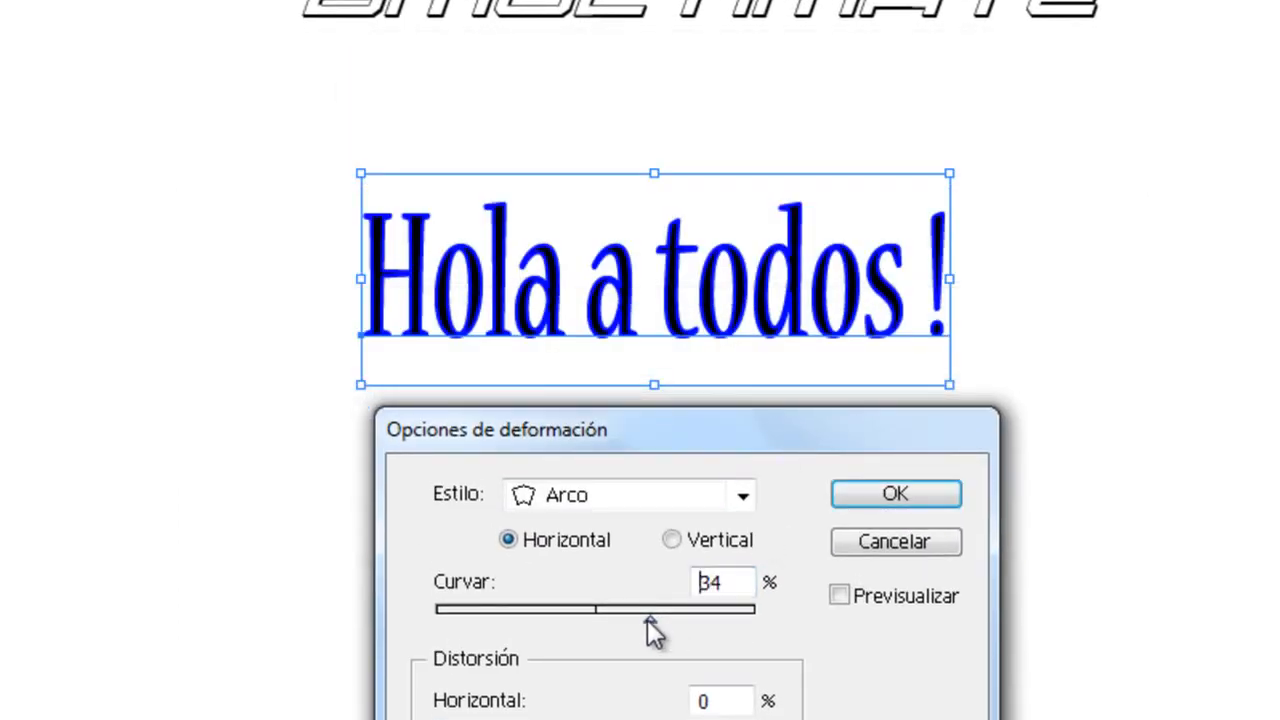
{"action": "left_click", "coordinate": [839, 597]}
{"action": "left_click_drag", "start_coordinate": [648, 618], "coordinate": [623, 614]}
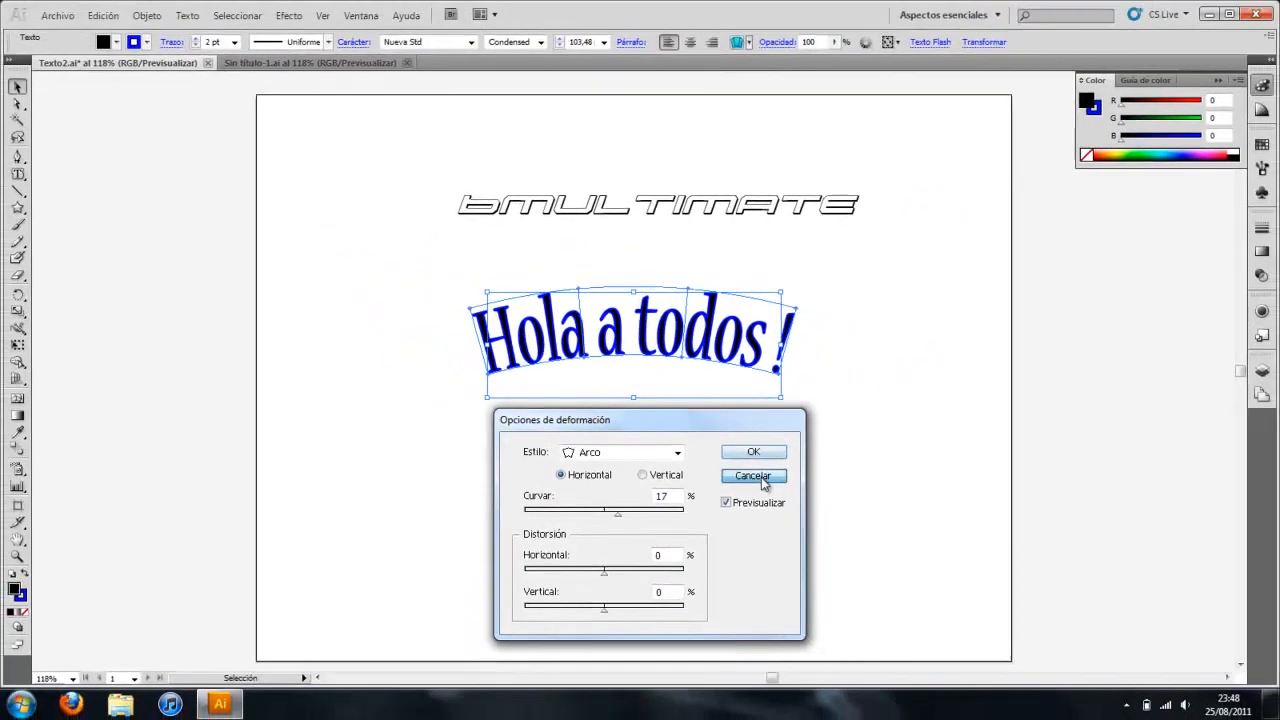
{"action": "left_click", "coordinate": [754, 476]}
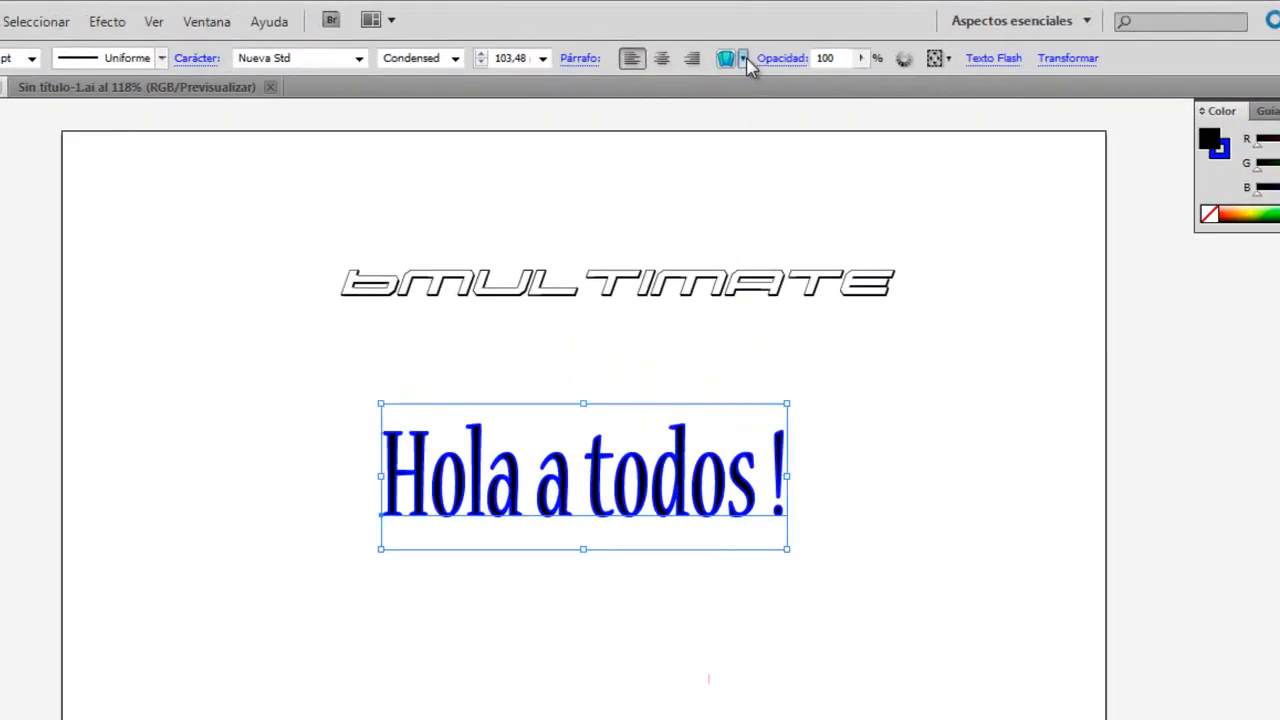
Step: Create a mesh envelope with four rows and four columns on "Hola a todos !"
{"action": "left_click", "coordinate": [746, 42]}
{"action": "left_click", "coordinate": [777, 132]}
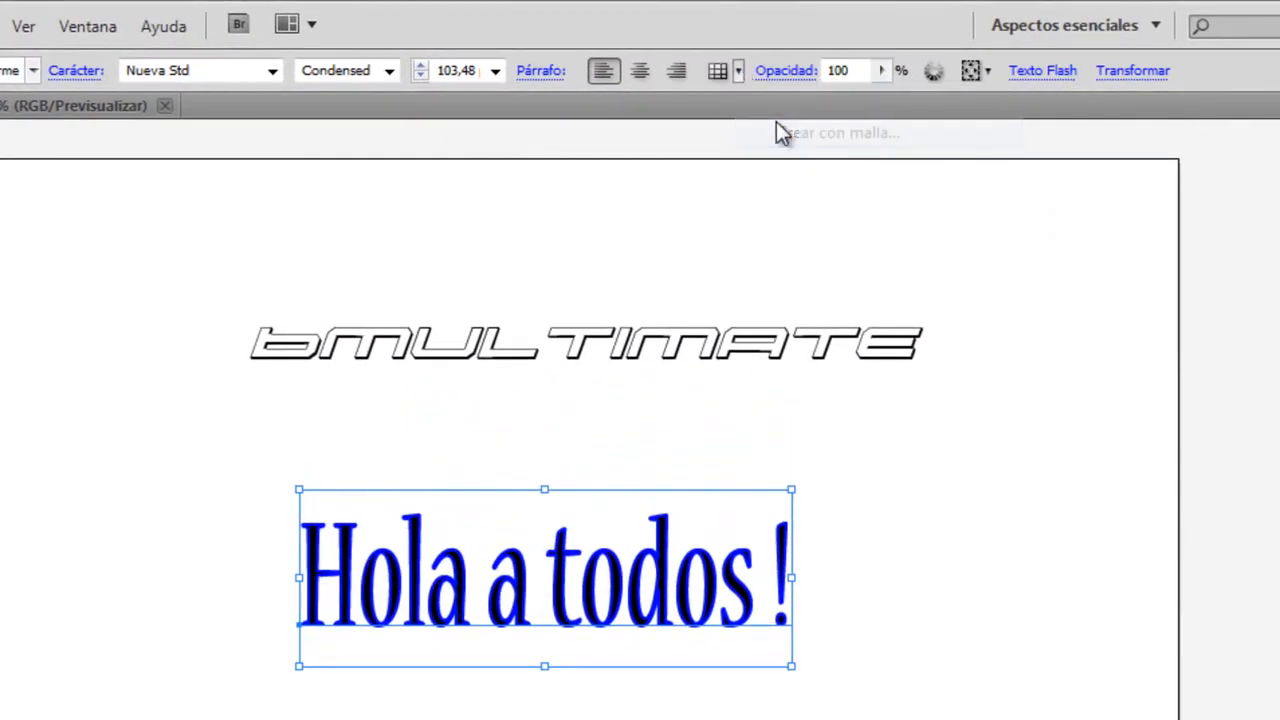
{"action": "left_click_drag", "start_coordinate": [587, 517], "coordinate": [579, 719]}
{"action": "left_click", "coordinate": [665, 719]}
{"action": "left_click", "coordinate": [680, 719]}
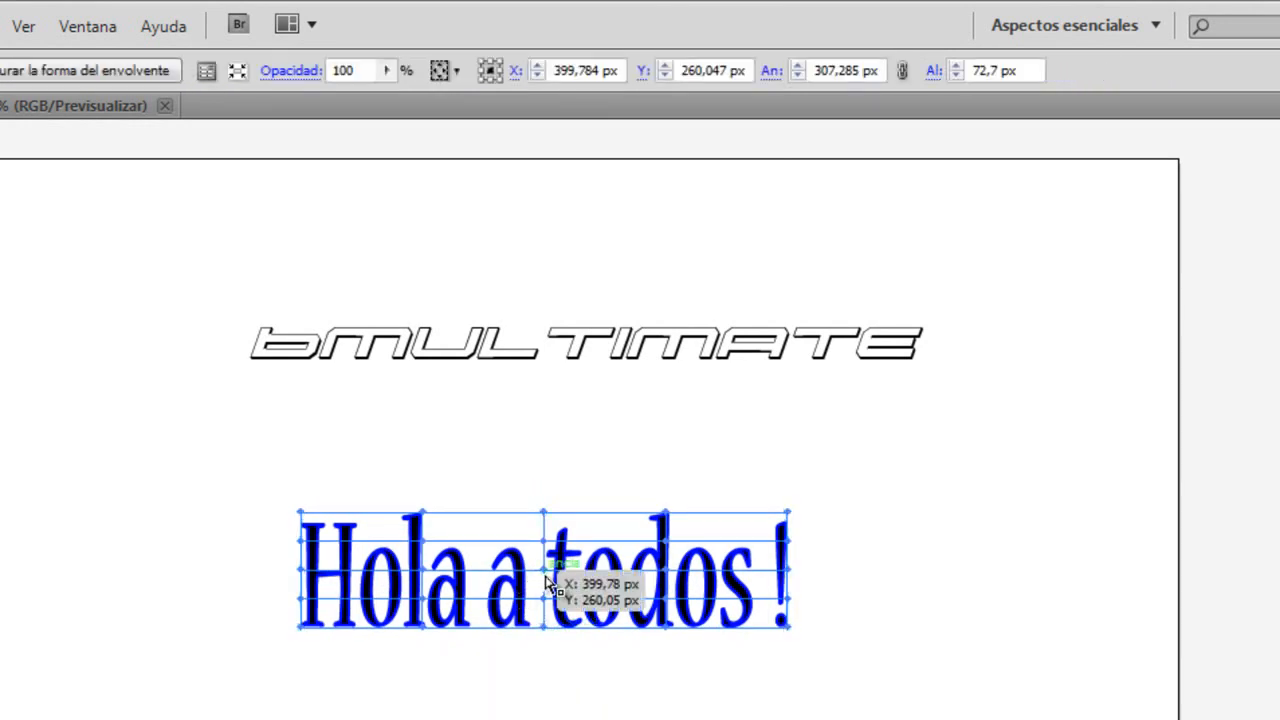
Step: Move the enveloped "Hola a todos !" slightly and distort its middle letters by reshaping the mesh around its central points
{"action": "mouse_move", "coordinate": [546, 577]}
{"action": "left_mouse_down"}
{"action": "mouse_move", "coordinate": [522, 556]}
{"action": "mouse_move", "coordinate": [539, 565]}
{"action": "left_mouse_up"}
{"action": "key", "text": "a"}
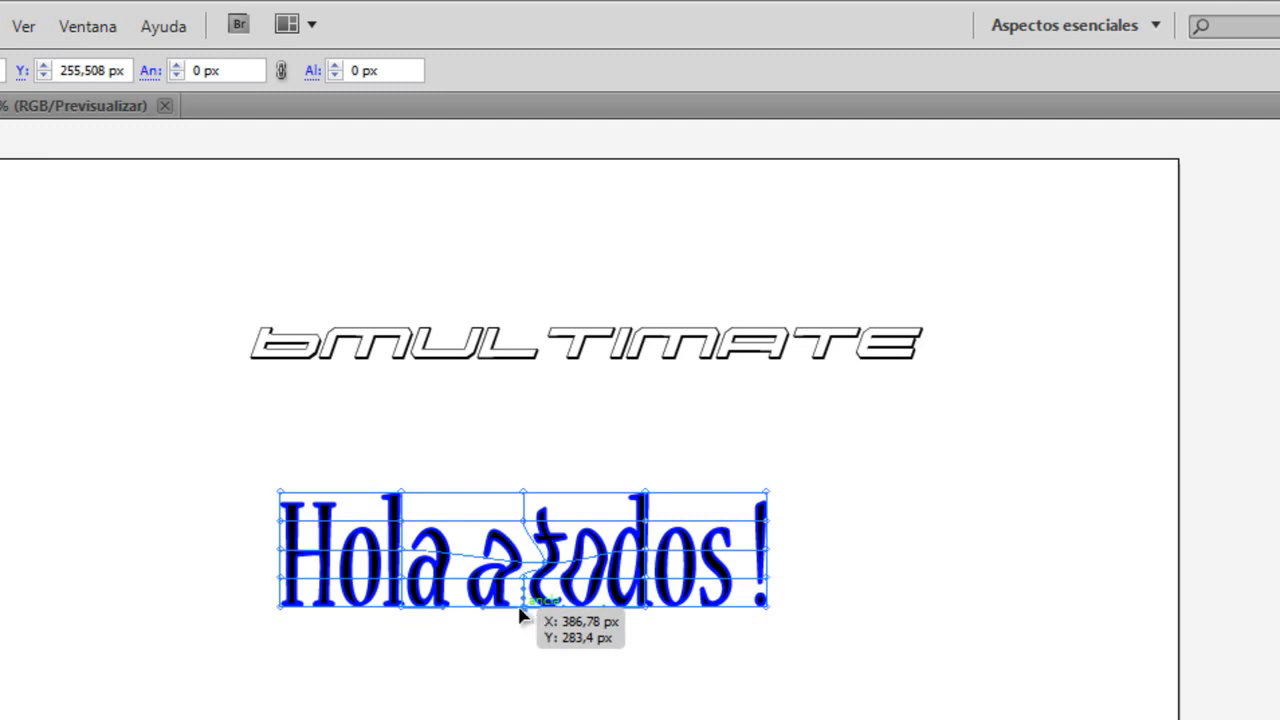
{"action": "left_click_drag", "start_coordinate": [519, 607], "coordinate": [496, 607]}
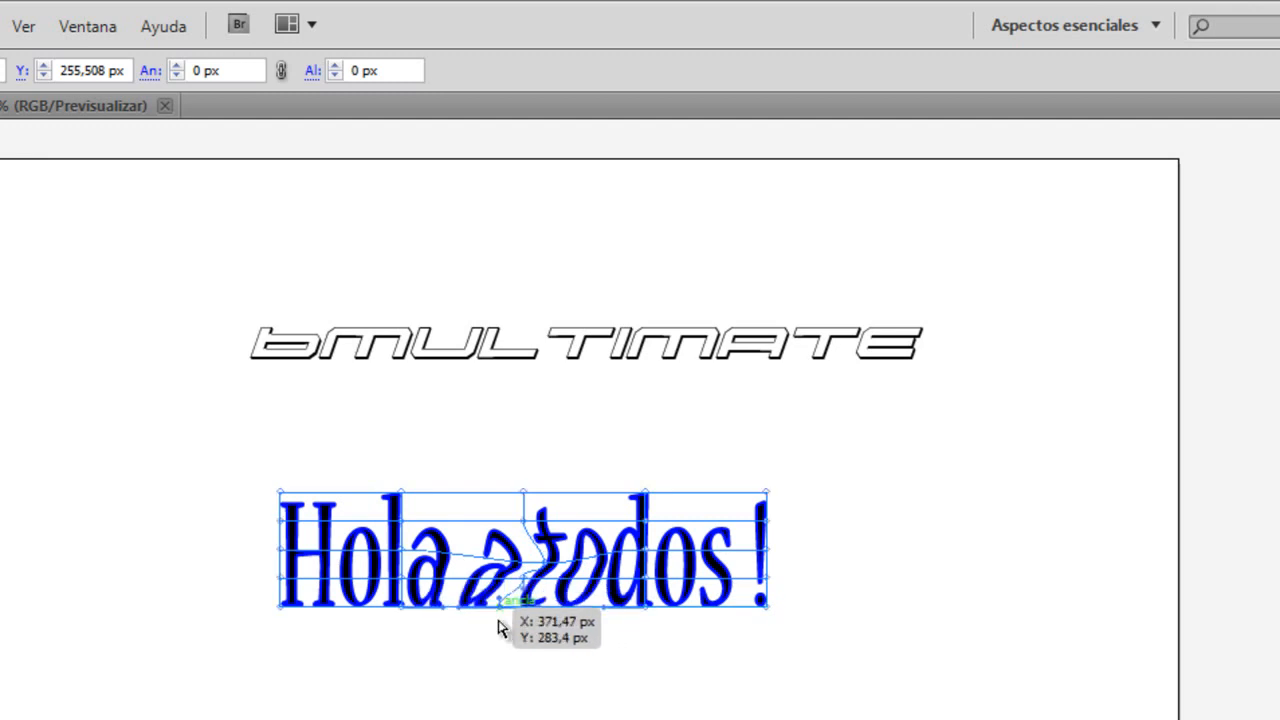
{"action": "left_click", "coordinate": [540, 678]}
{"action": "left_click", "coordinate": [558, 565]}
{"action": "left_click", "coordinate": [529, 422]}
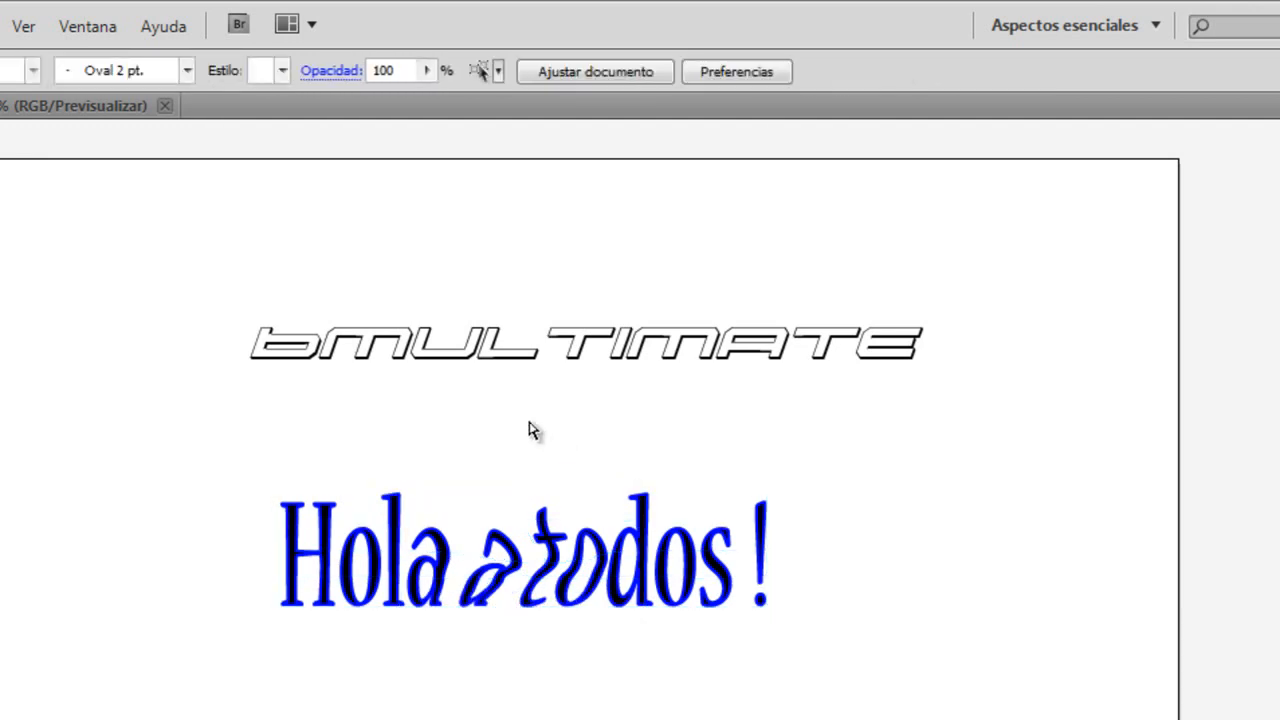
Step: Select the BMULTIMATE text and examine its recolouring, alignment, Flash text and Transform options
{"action": "left_click", "coordinate": [530, 350]}
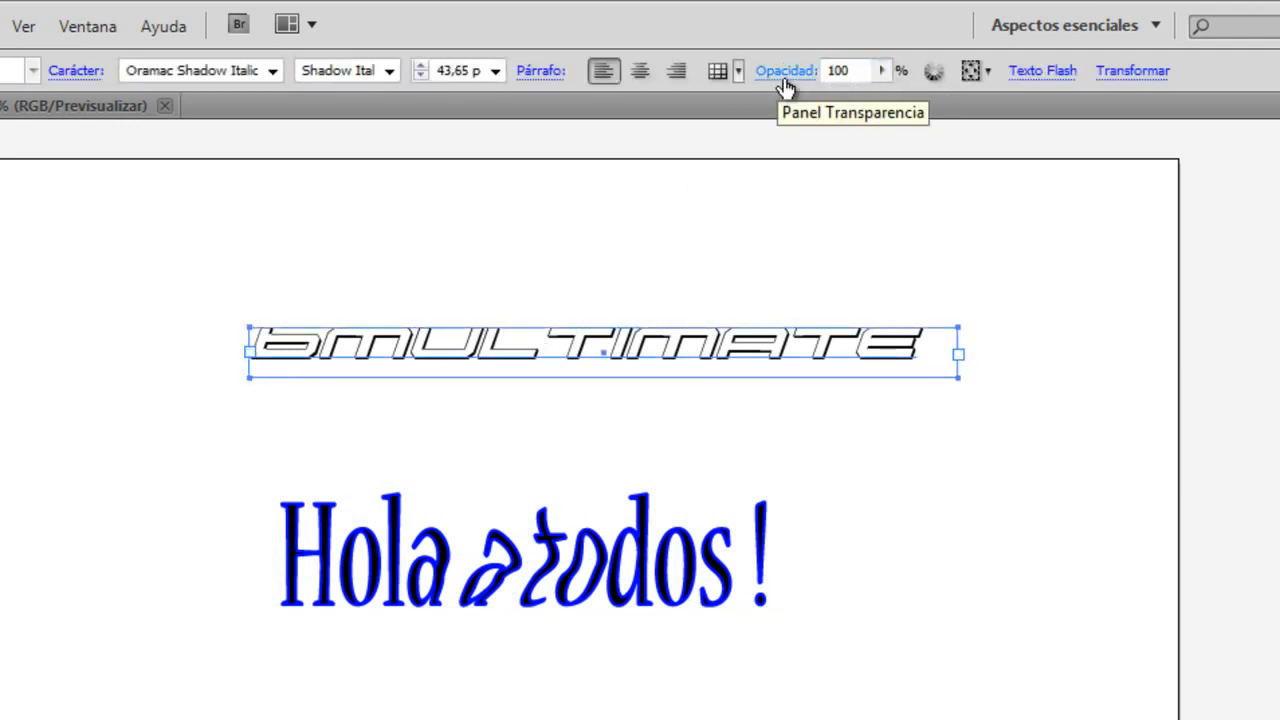
{"action": "left_click", "coordinate": [933, 72]}
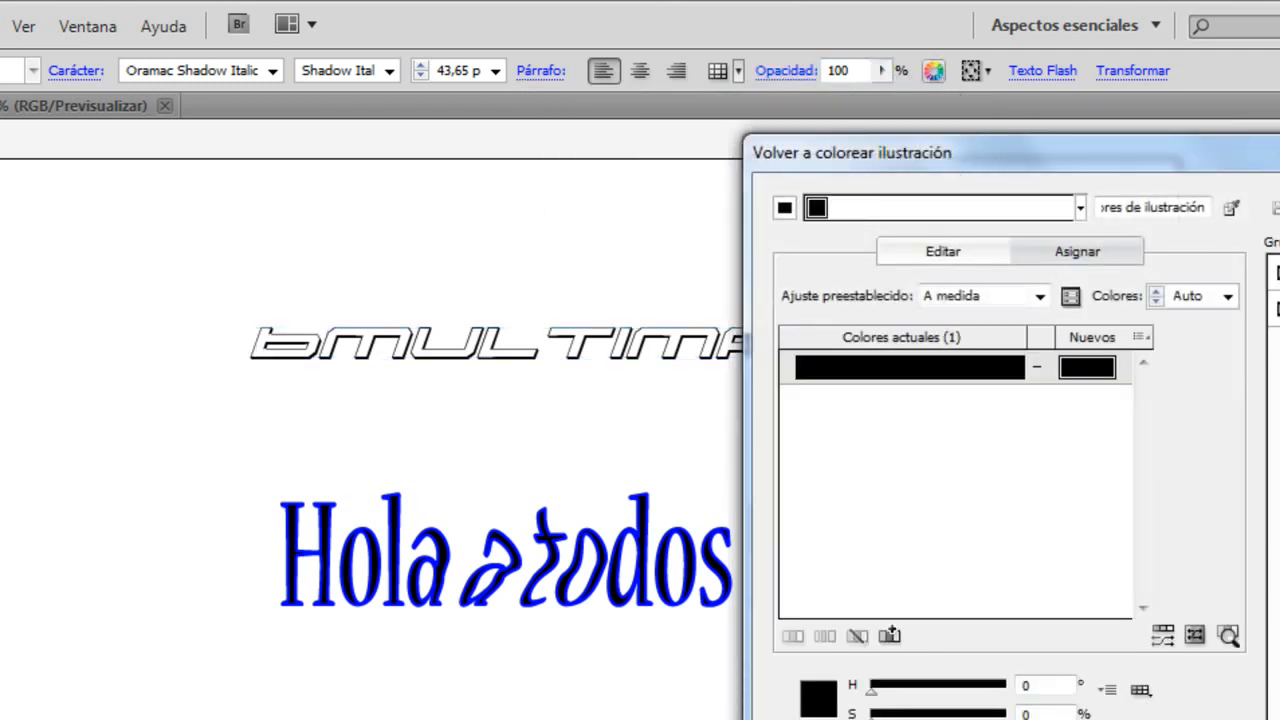
{"action": "key", "text": "Escape"}
{"action": "left_click", "coordinate": [983, 72]}
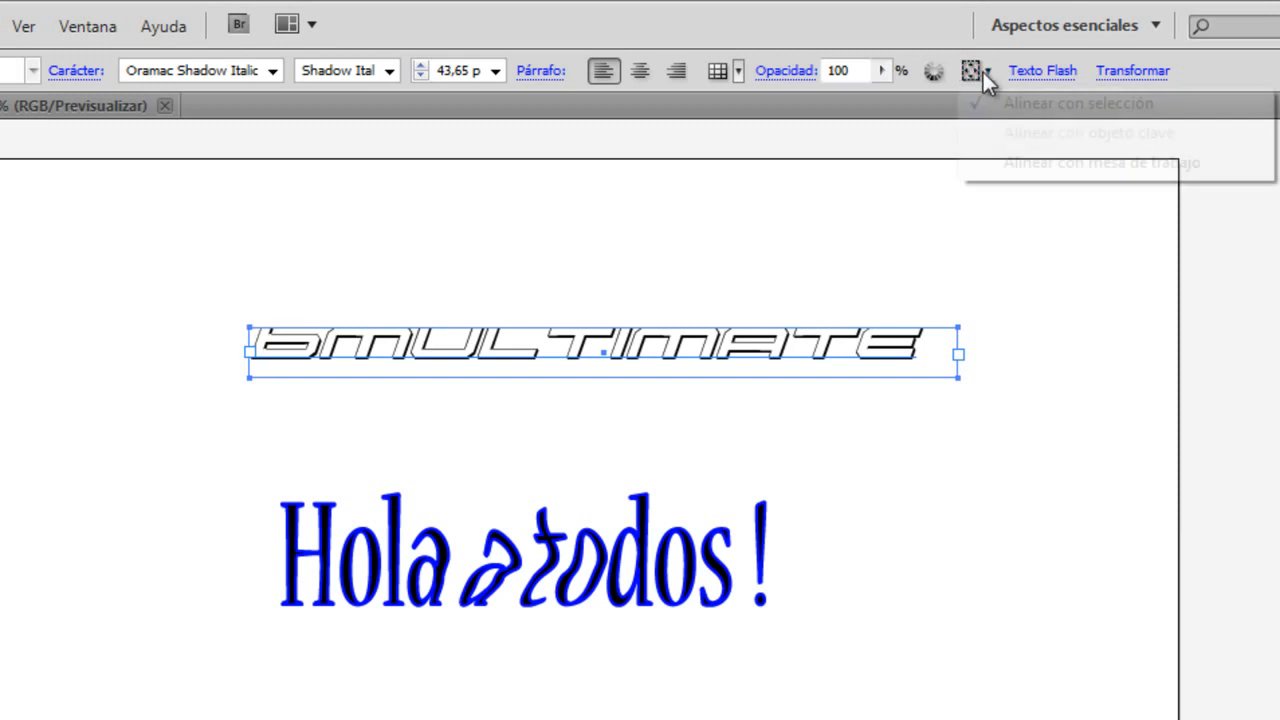
{"action": "left_click", "coordinate": [1043, 70]}
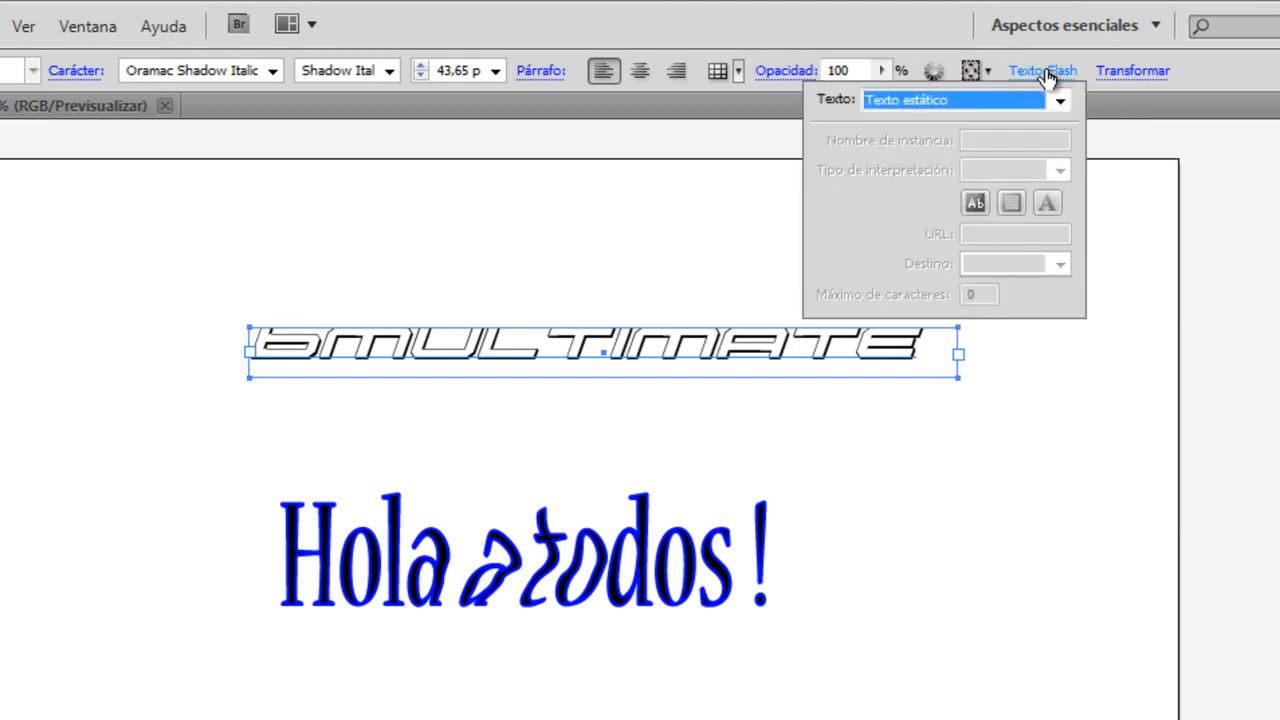
{"action": "left_click", "coordinate": [1132, 70]}
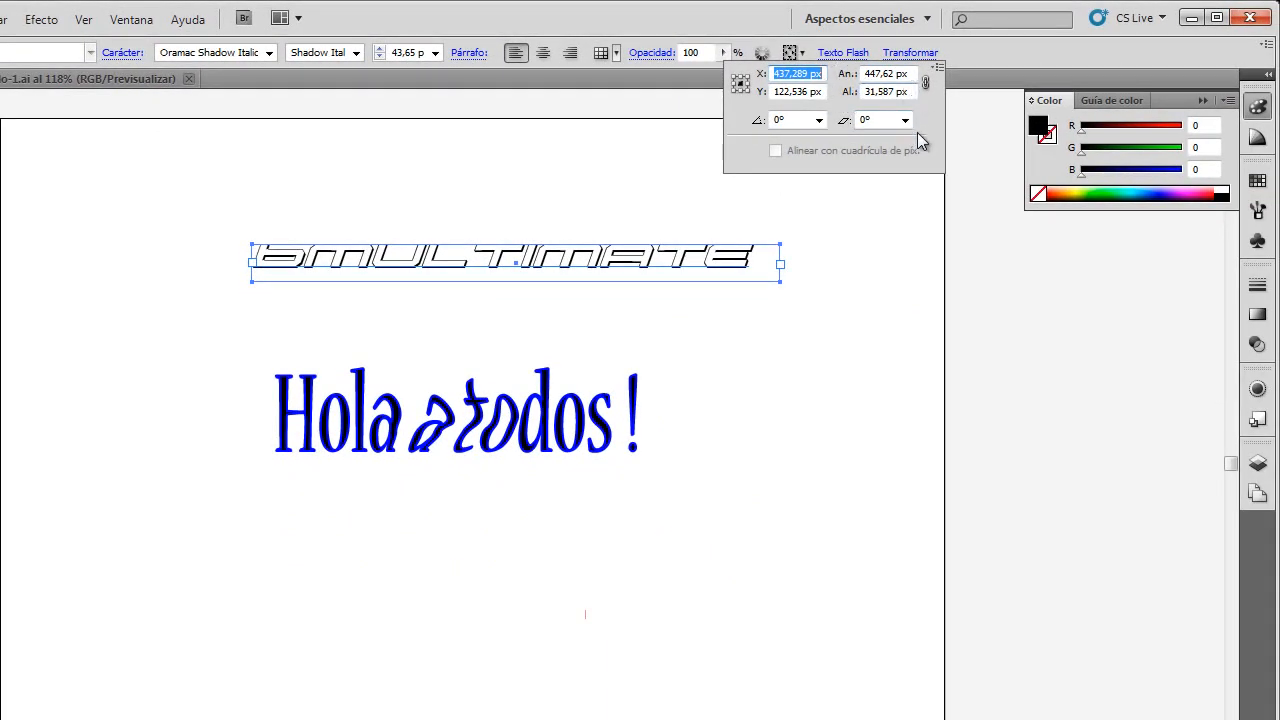
{"action": "left_click", "coordinate": [890, 52]}
Step: Move the BMULTIMATE text down and to the left, and bring "Hola a todos !" up closer beneath it
{"action": "left_click_drag", "start_coordinate": [591, 271], "coordinate": [544, 286]}
{"action": "left_click", "coordinate": [518, 413]}
{"action": "left_click_drag", "start_coordinate": [518, 413], "coordinate": [530, 352]}
Step: Give the BMULTIMATE text a red fill and a yellow stroke of R 223, G 192, B 0
{"action": "left_click", "coordinate": [515, 286]}
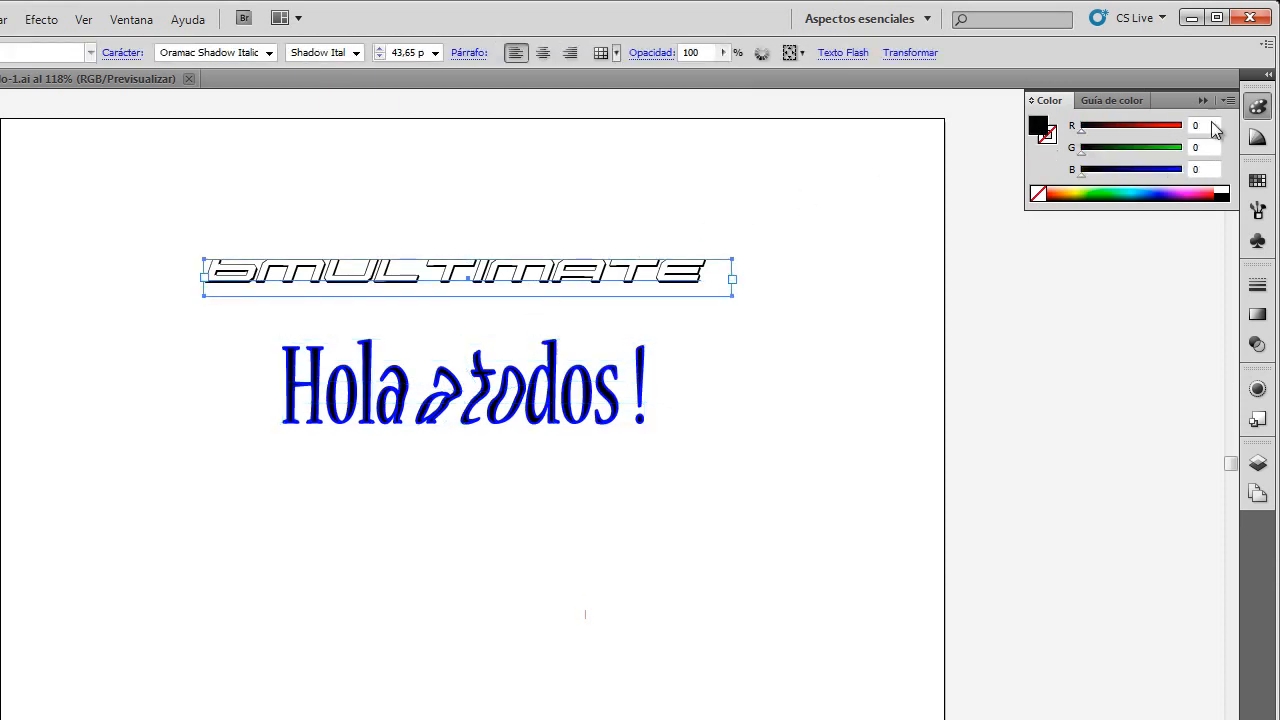
{"action": "left_click_drag", "start_coordinate": [1082, 131], "coordinate": [1136, 147]}
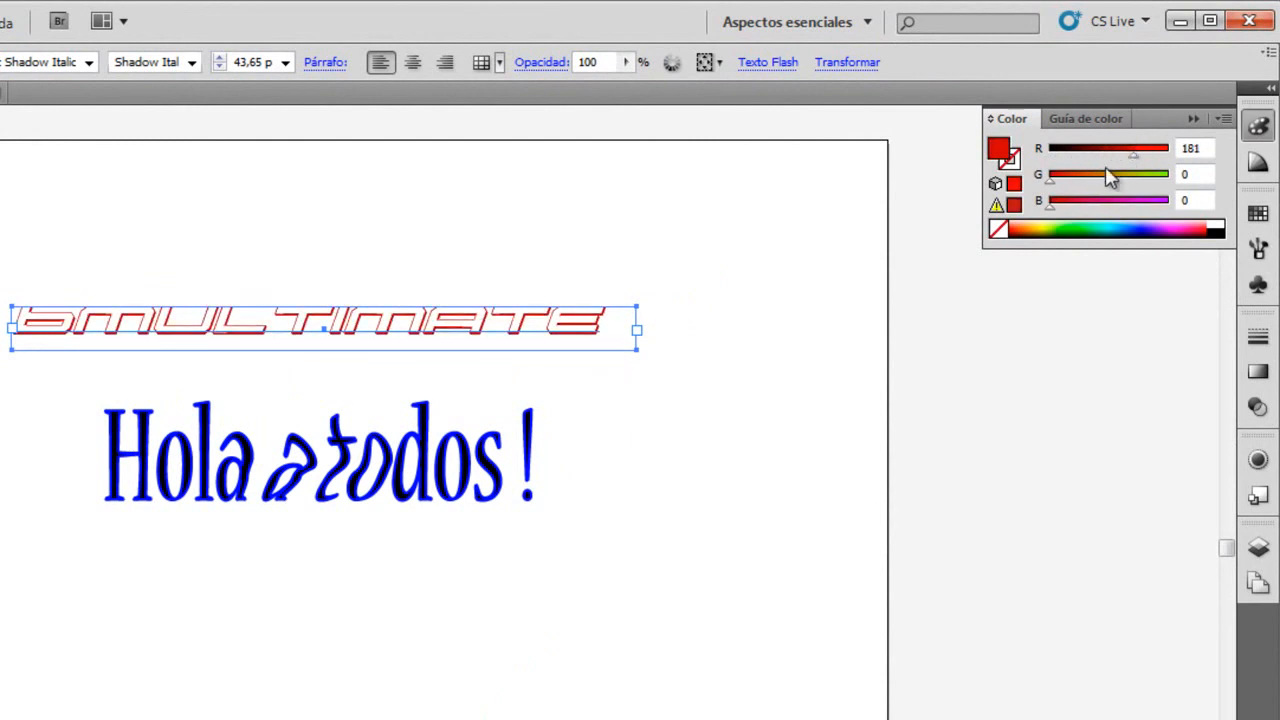
{"action": "left_click", "coordinate": [1012, 162]}
{"action": "left_click_drag", "start_coordinate": [1103, 214], "coordinate": [1047, 218]}
Step: Examine the colour guide, swatch, brush, stroke and transparency options available for the BMULTIMATE text
{"action": "left_click", "coordinate": [1258, 162]}
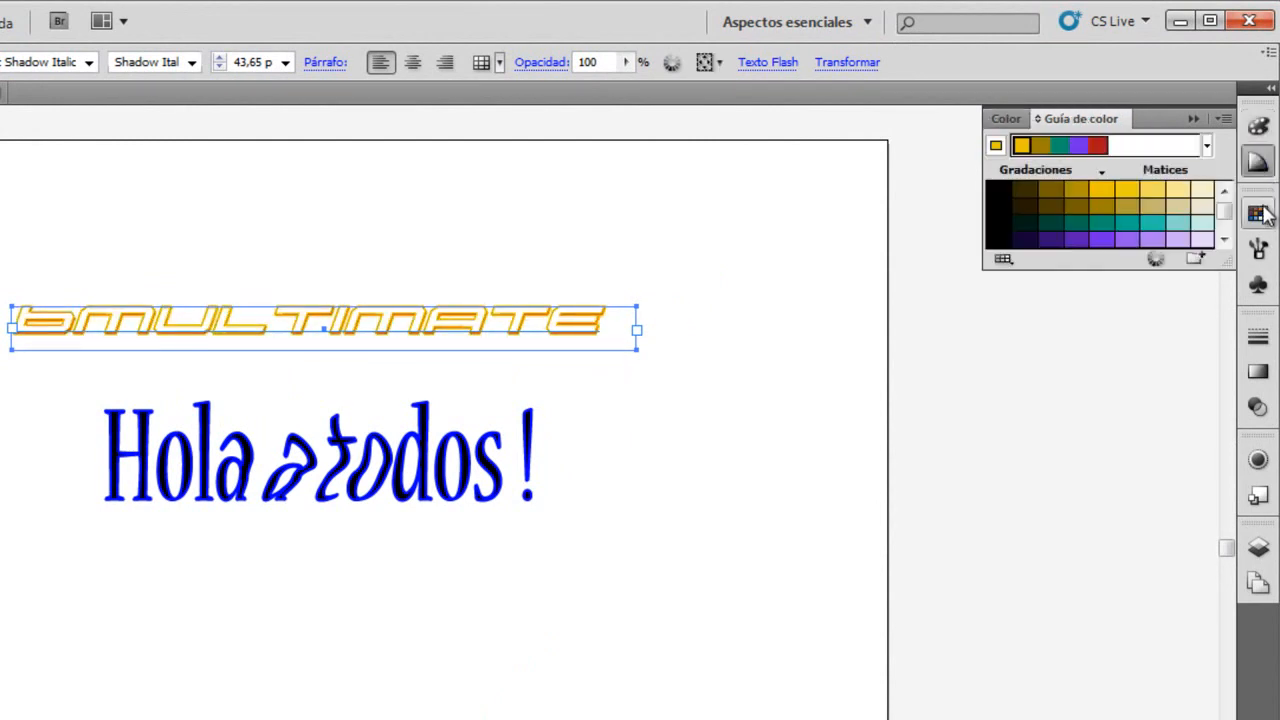
{"action": "left_click", "coordinate": [1258, 213]}
{"action": "left_click", "coordinate": [1258, 252]}
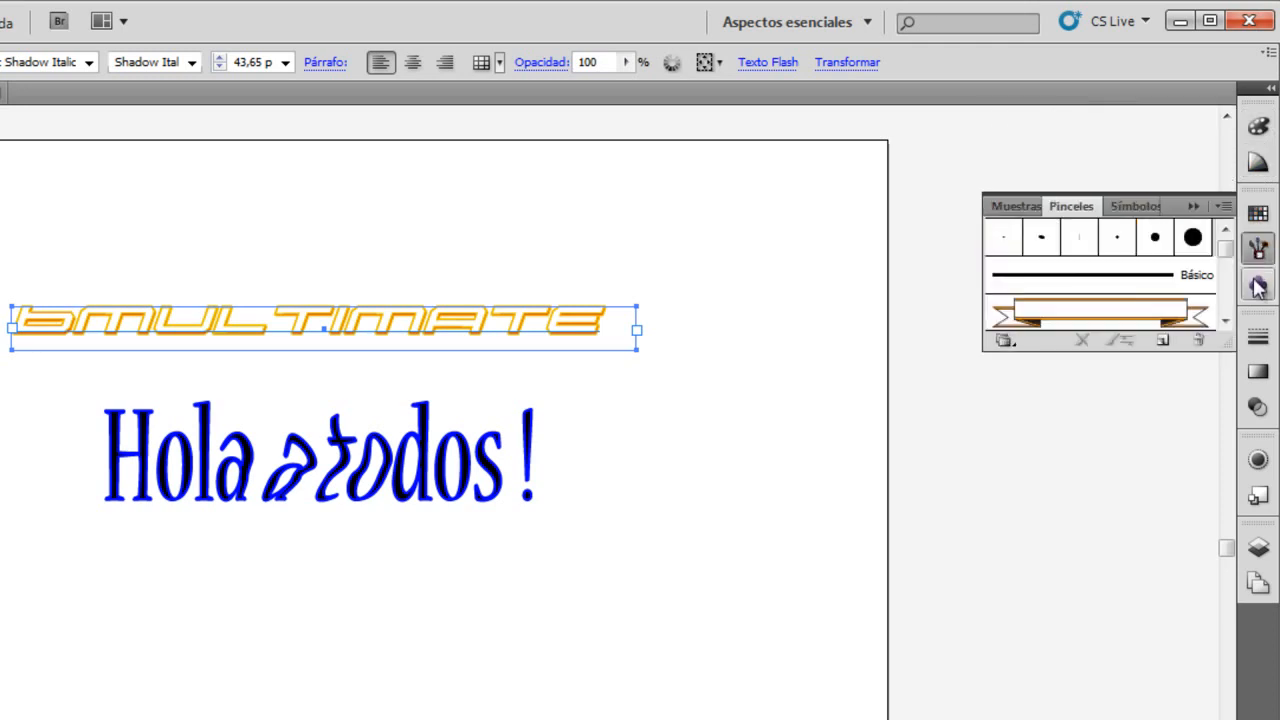
{"action": "left_click", "coordinate": [1264, 339]}
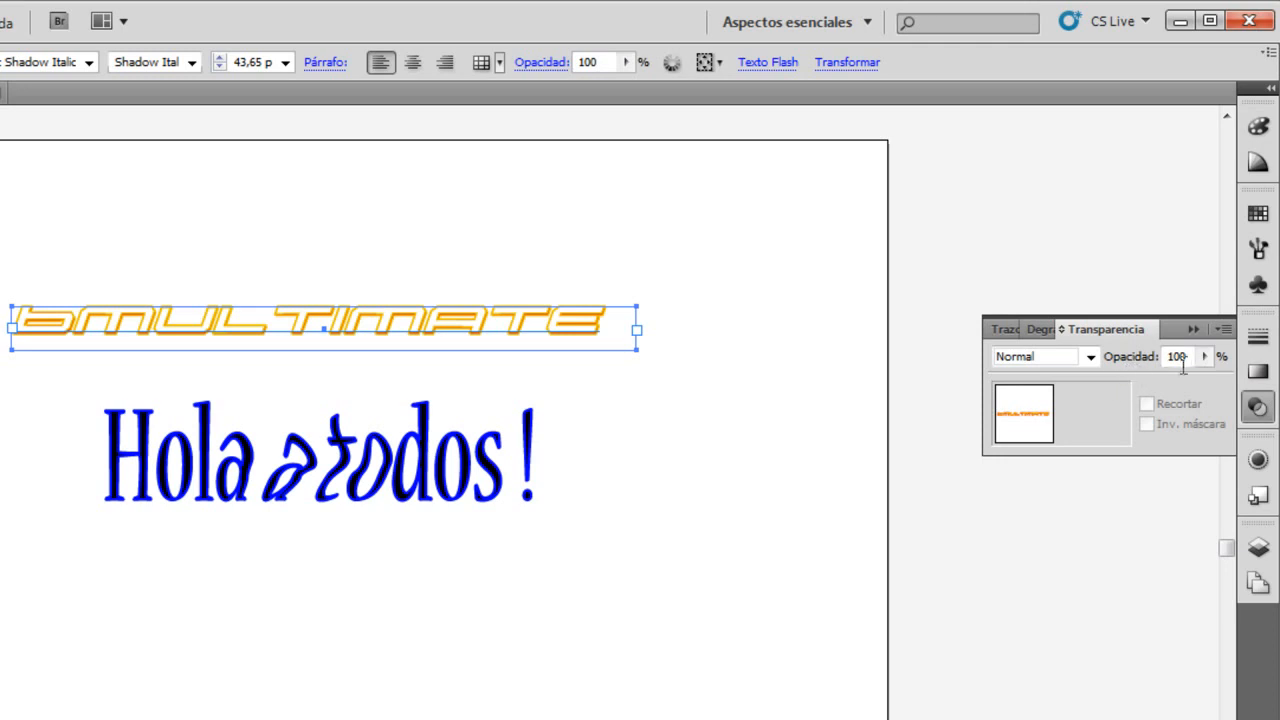
{"action": "left_click", "coordinate": [1205, 359]}
{"action": "left_click", "coordinate": [1206, 359]}
{"action": "left_click", "coordinate": [1258, 126]}
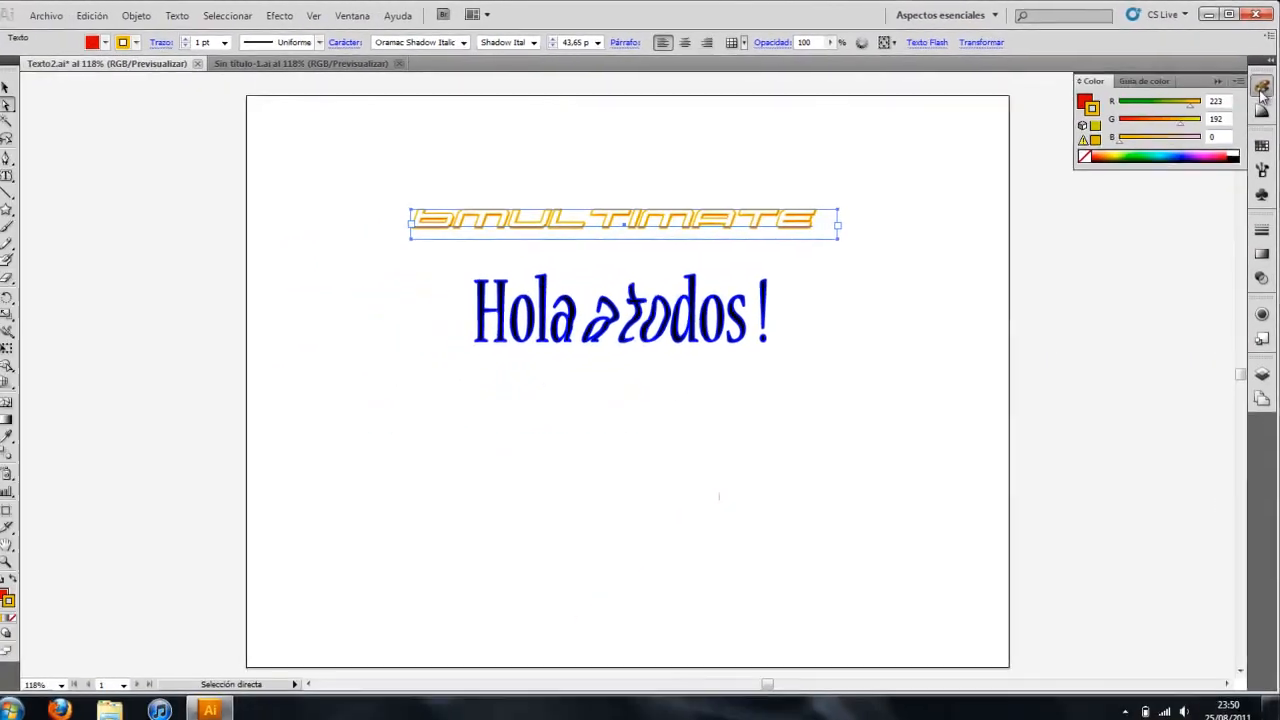
Step: Move the BMULTIMATE text about 20 px to the right above "Hola a todos !"
{"action": "left_click_drag", "start_coordinate": [650, 221], "coordinate": [668, 219]}
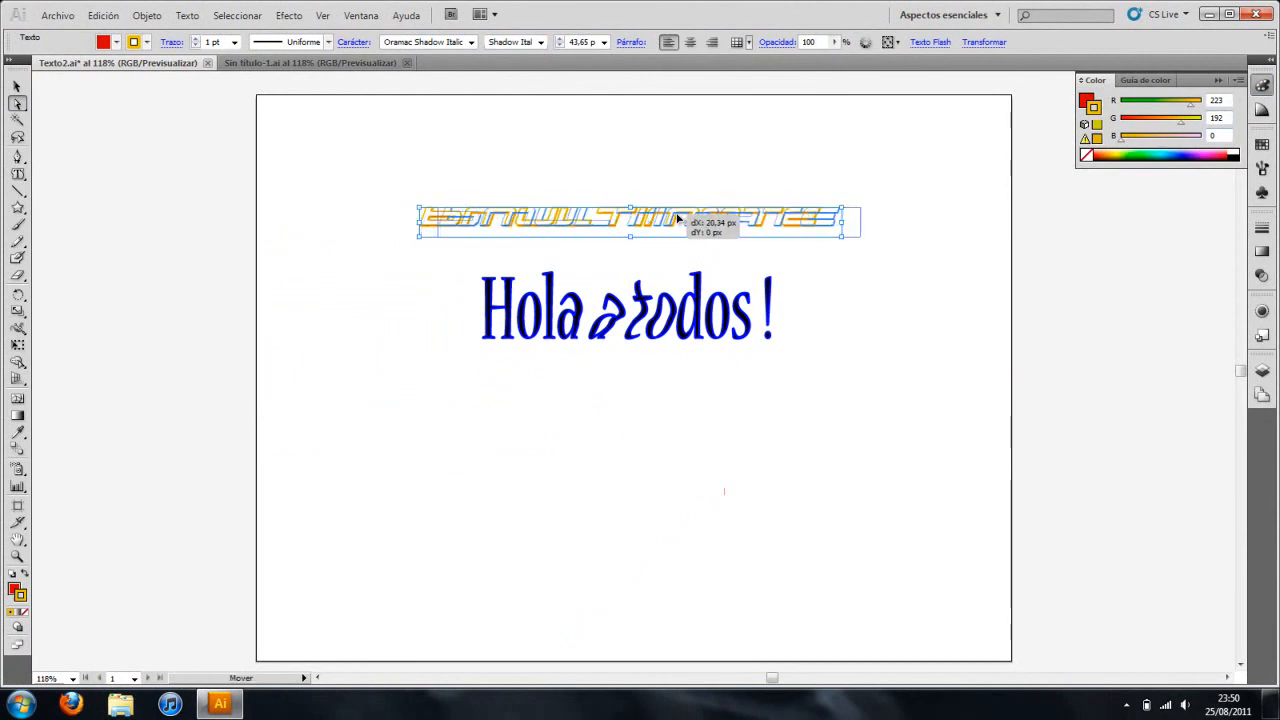
Step: Switch to the Sin título-1.ai document and examine the available text commands, including Fuente, Fuentes recientes and Tamaño
{"action": "left_click", "coordinate": [313, 66]}
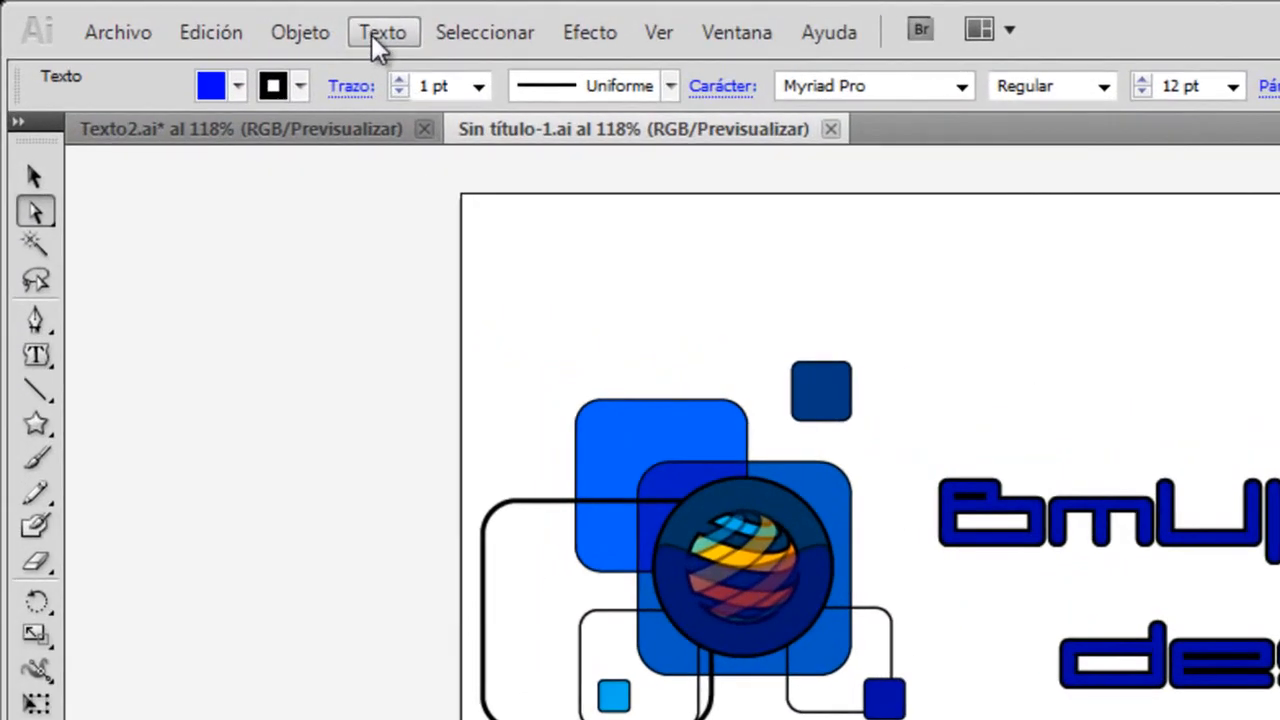
{"action": "left_click", "coordinate": [384, 31]}
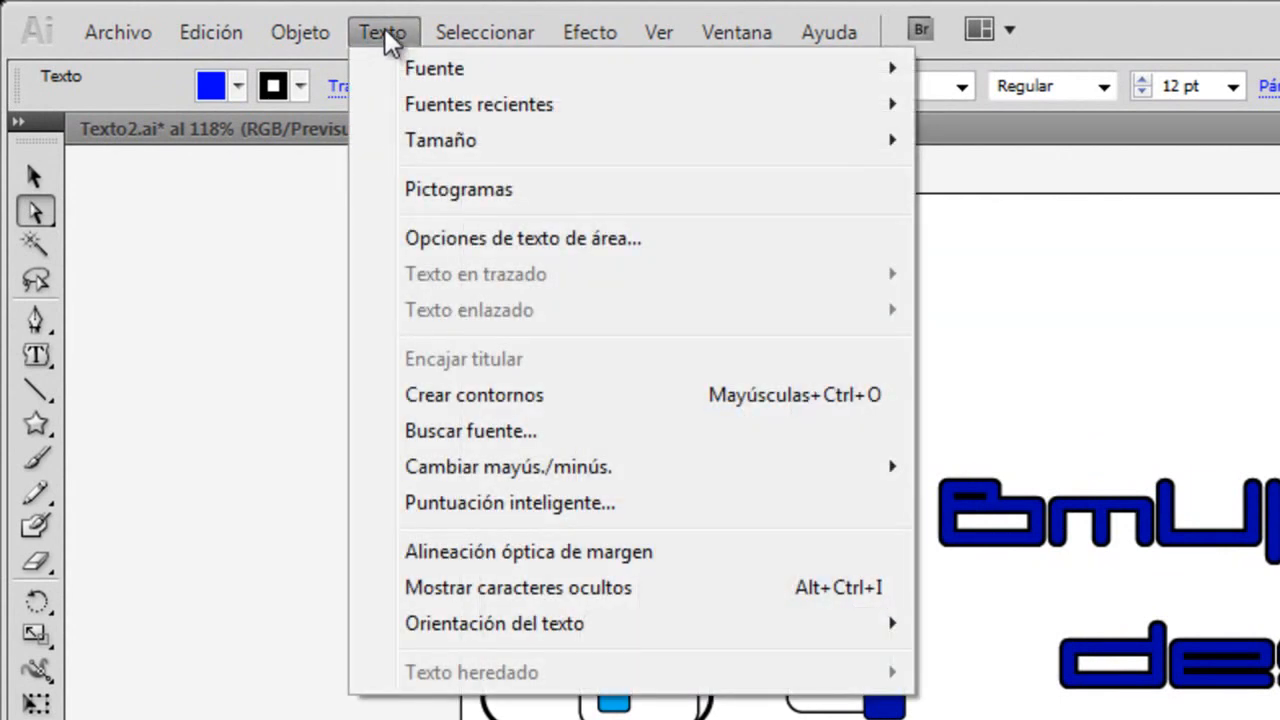
{"action": "left_click", "coordinate": [384, 27]}
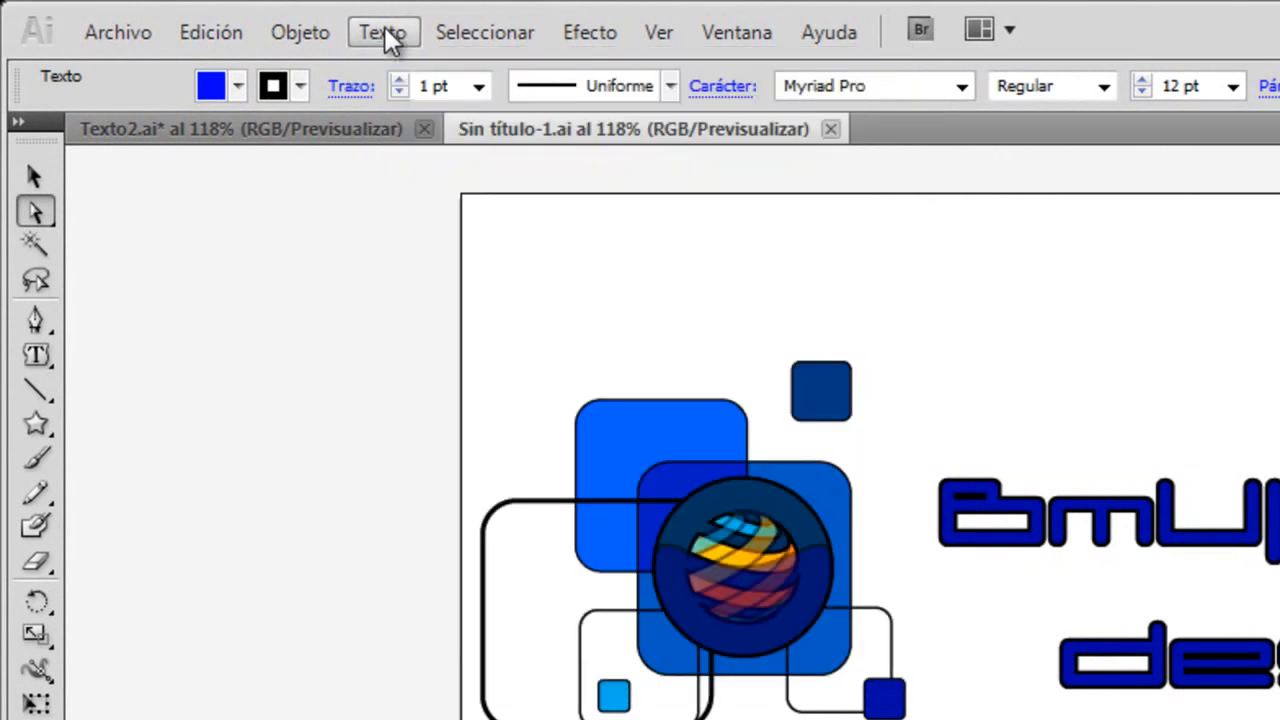
{"action": "left_click", "coordinate": [384, 28]}
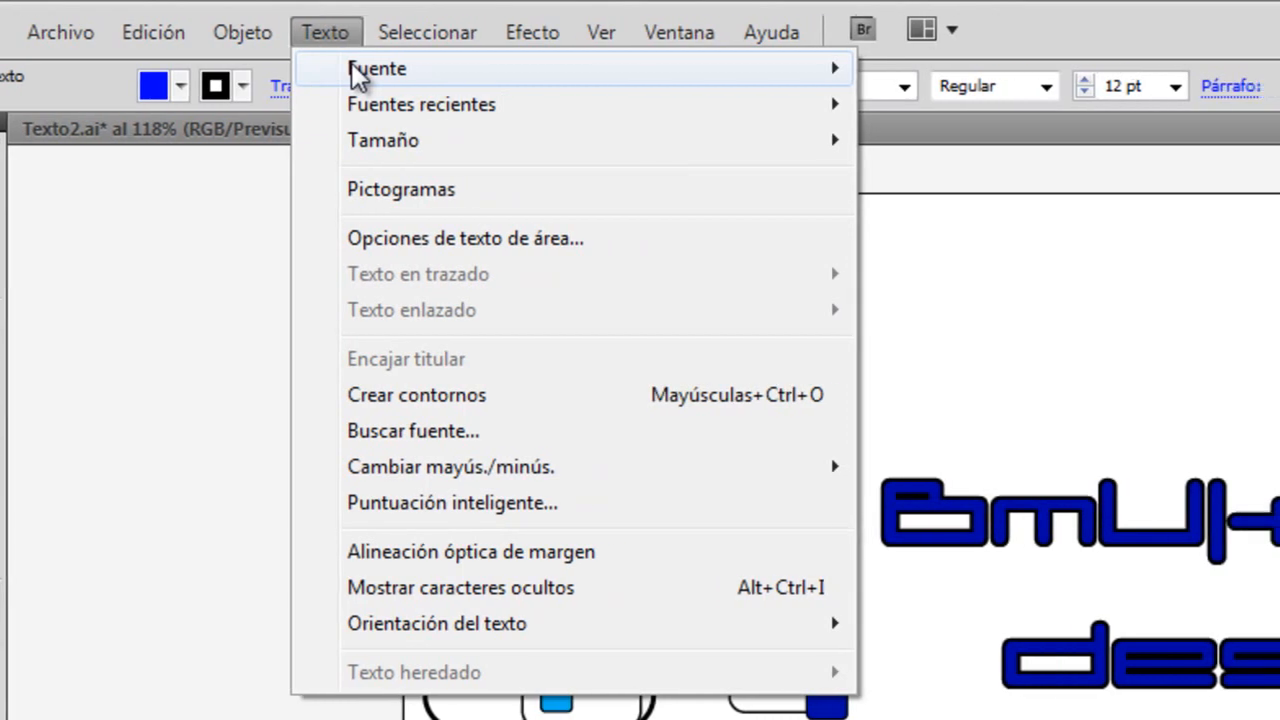
{"action": "left_click", "coordinate": [789, 37]}
{"action": "left_click", "coordinate": [68, 30]}
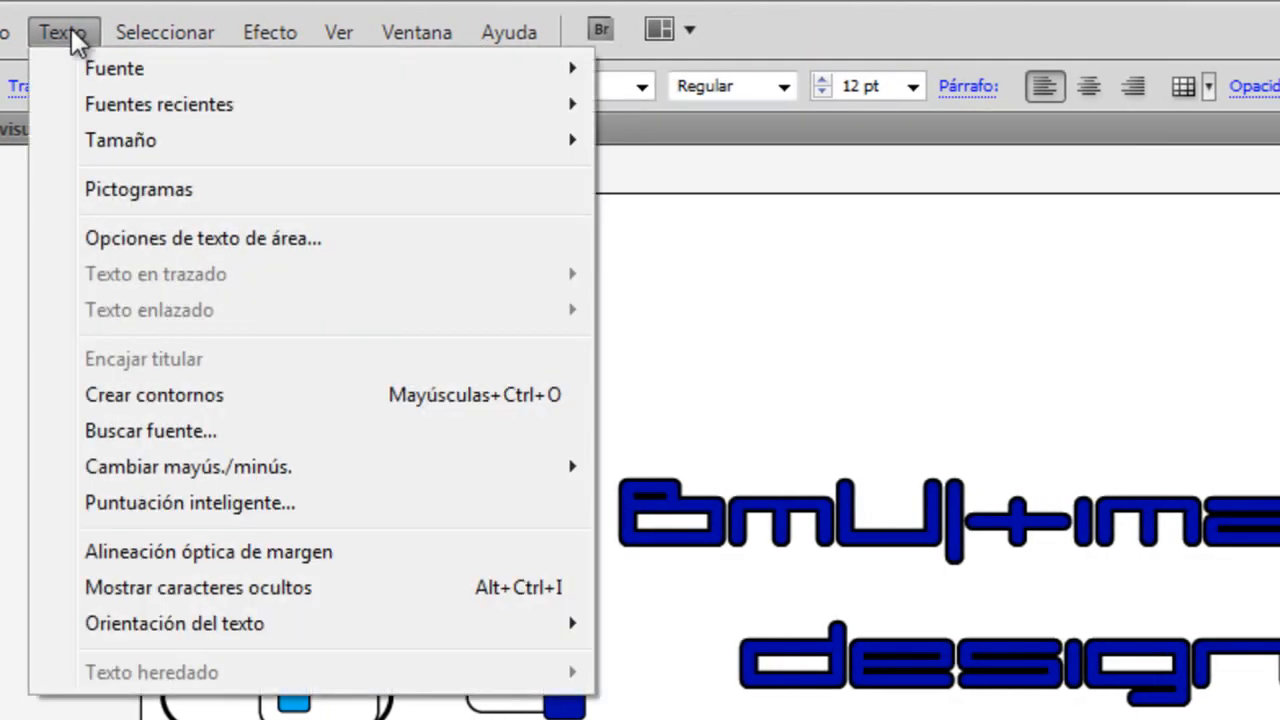
{"action": "mouse_move", "coordinate": [327, 66]}
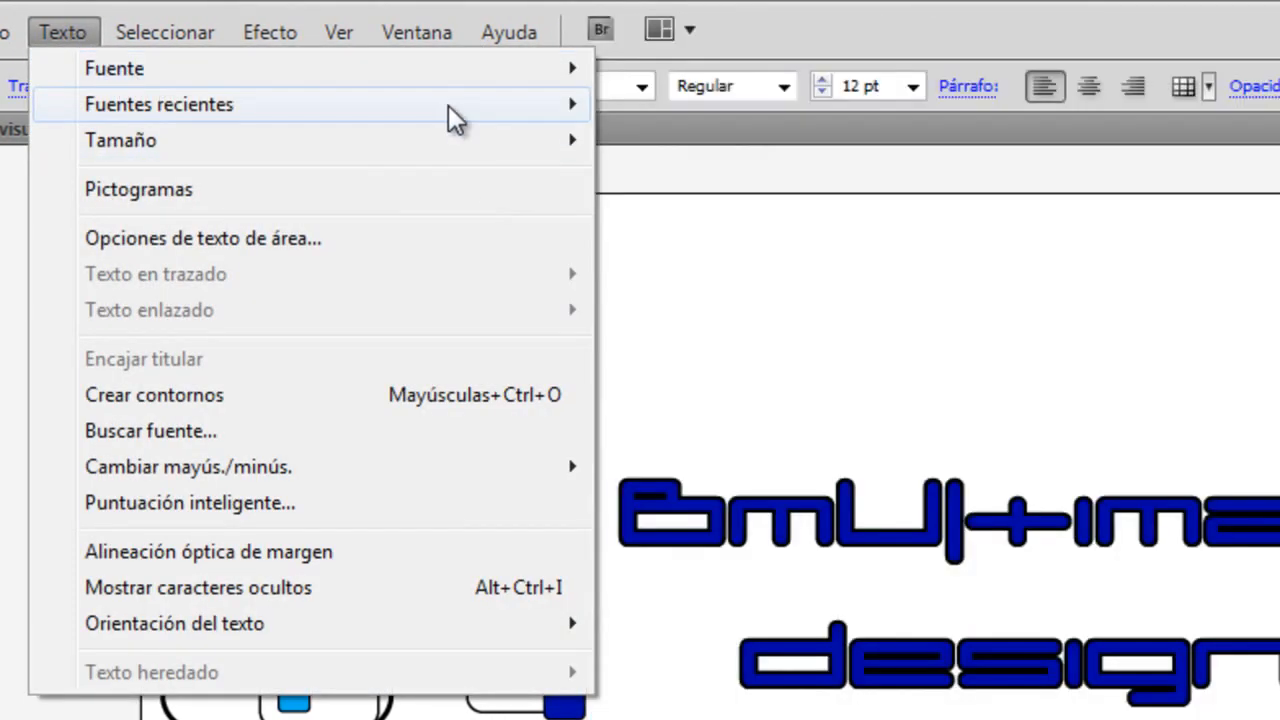
{"action": "mouse_move", "coordinate": [469, 110]}
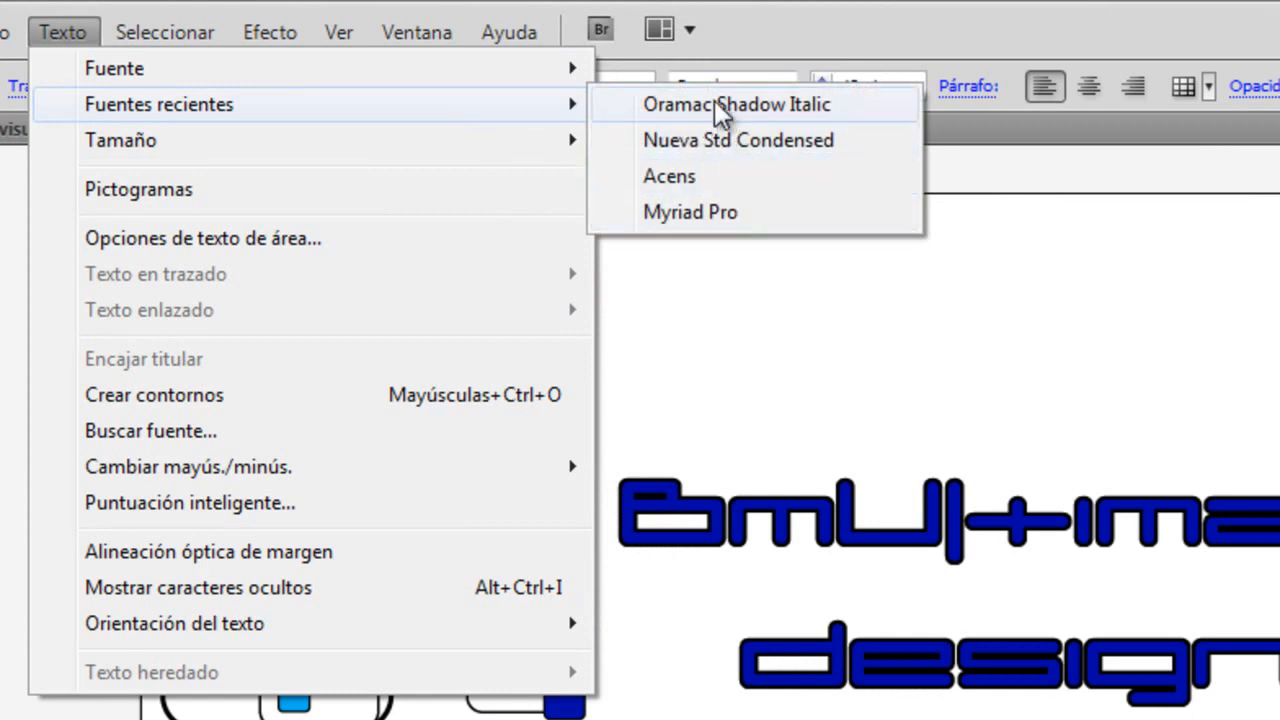
{"action": "mouse_move", "coordinate": [525, 143]}
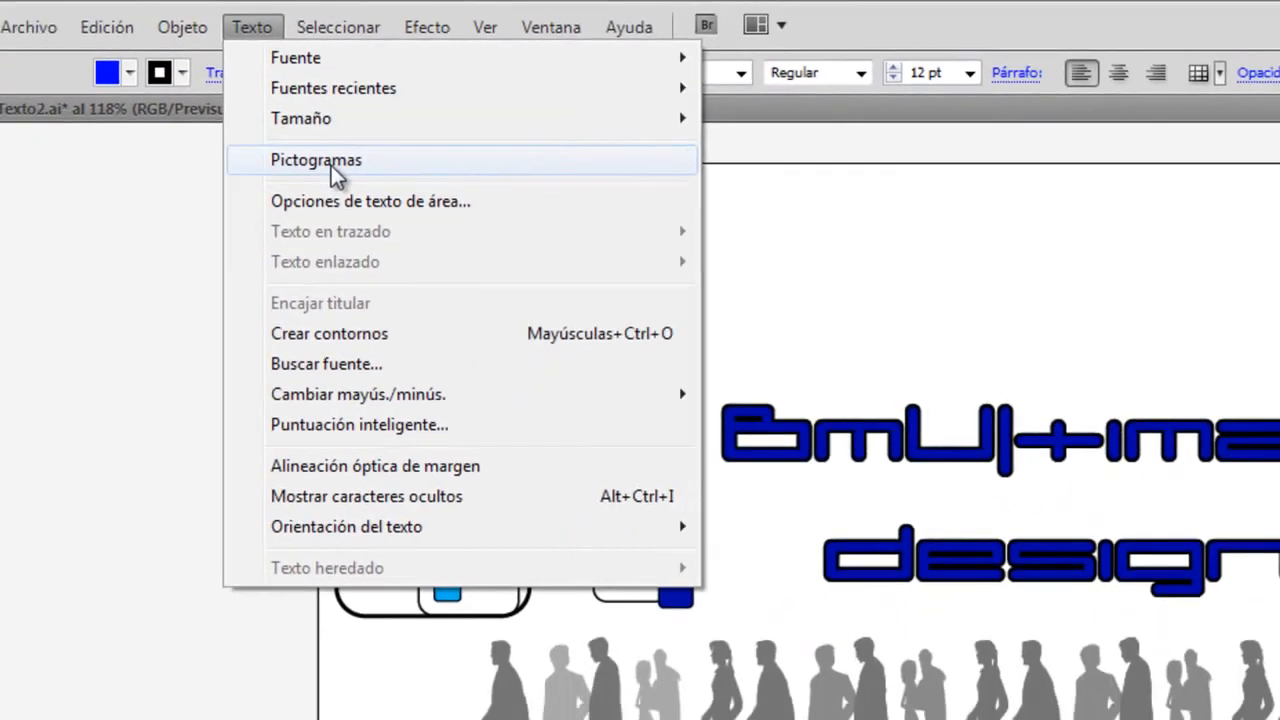
Step: Browse the full set of Myriad Pro glyphs in Pictogramas and close it
{"action": "left_click", "coordinate": [165, 192]}
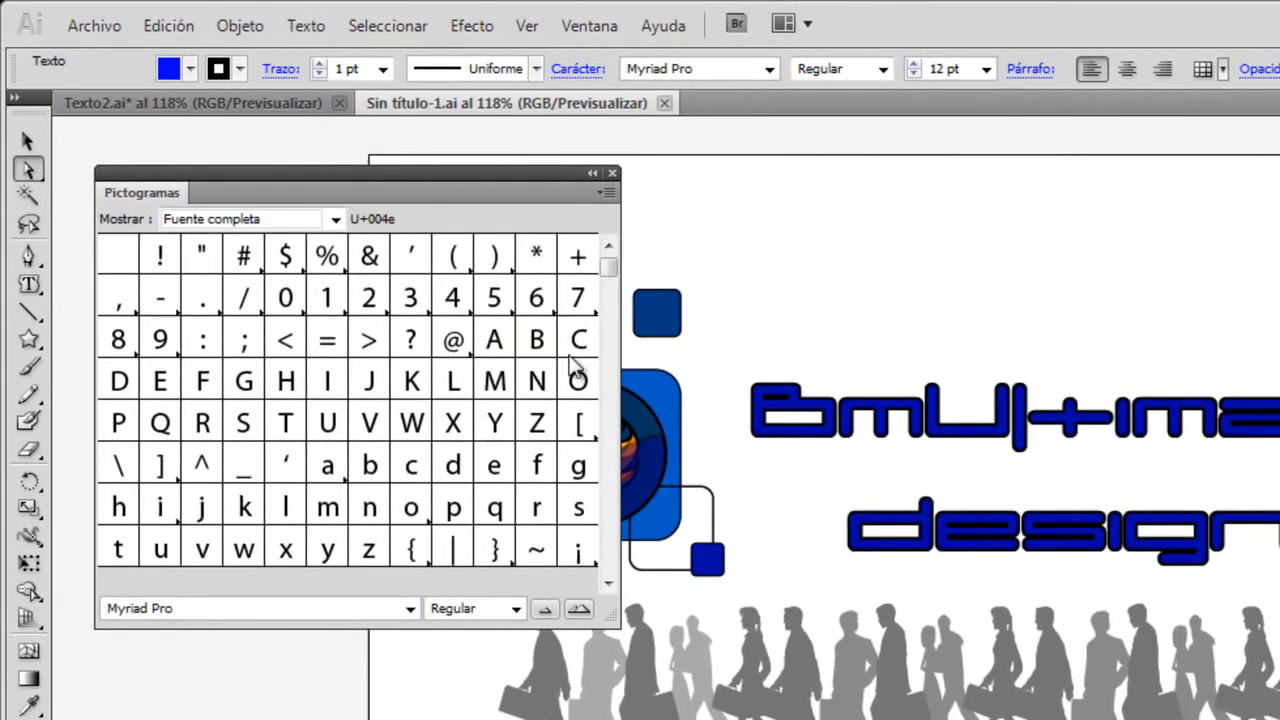
{"action": "mouse_move", "coordinate": [606, 272]}
{"action": "left_mouse_down"}
{"action": "mouse_move", "coordinate": [612, 372]}
{"action": "mouse_move", "coordinate": [609, 251]}
{"action": "left_mouse_up"}
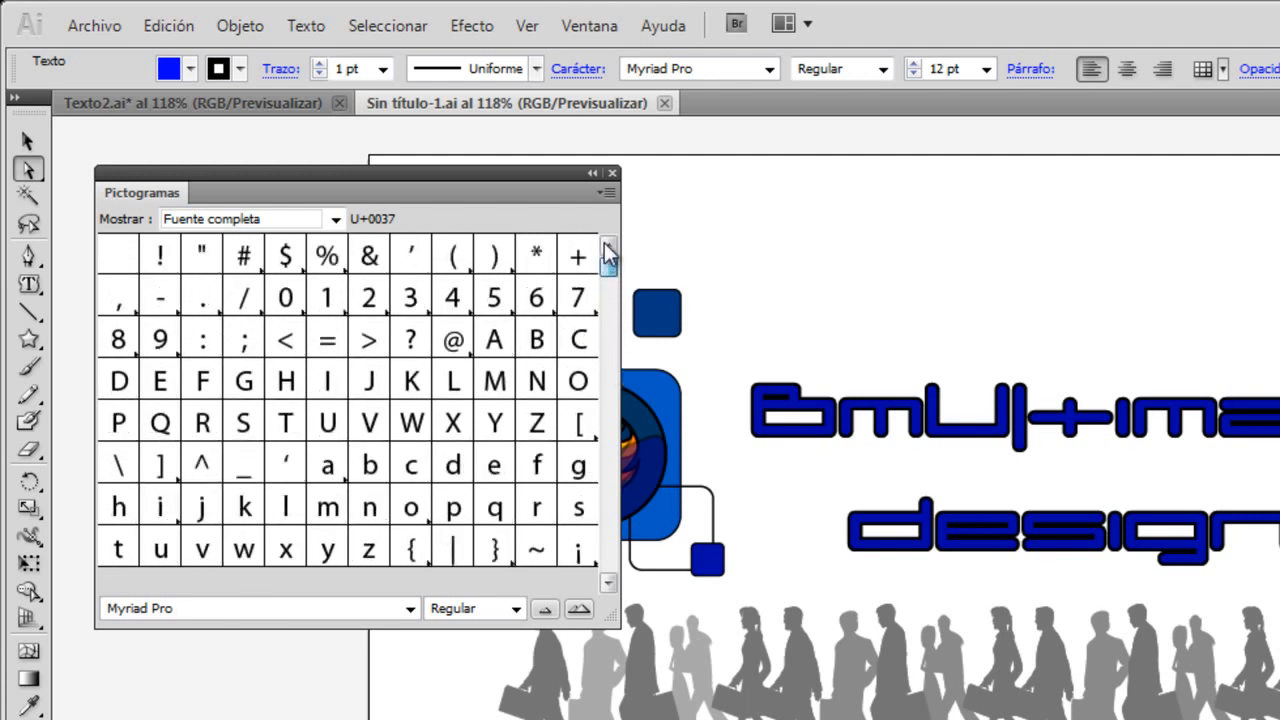
{"action": "left_click", "coordinate": [612, 174]}
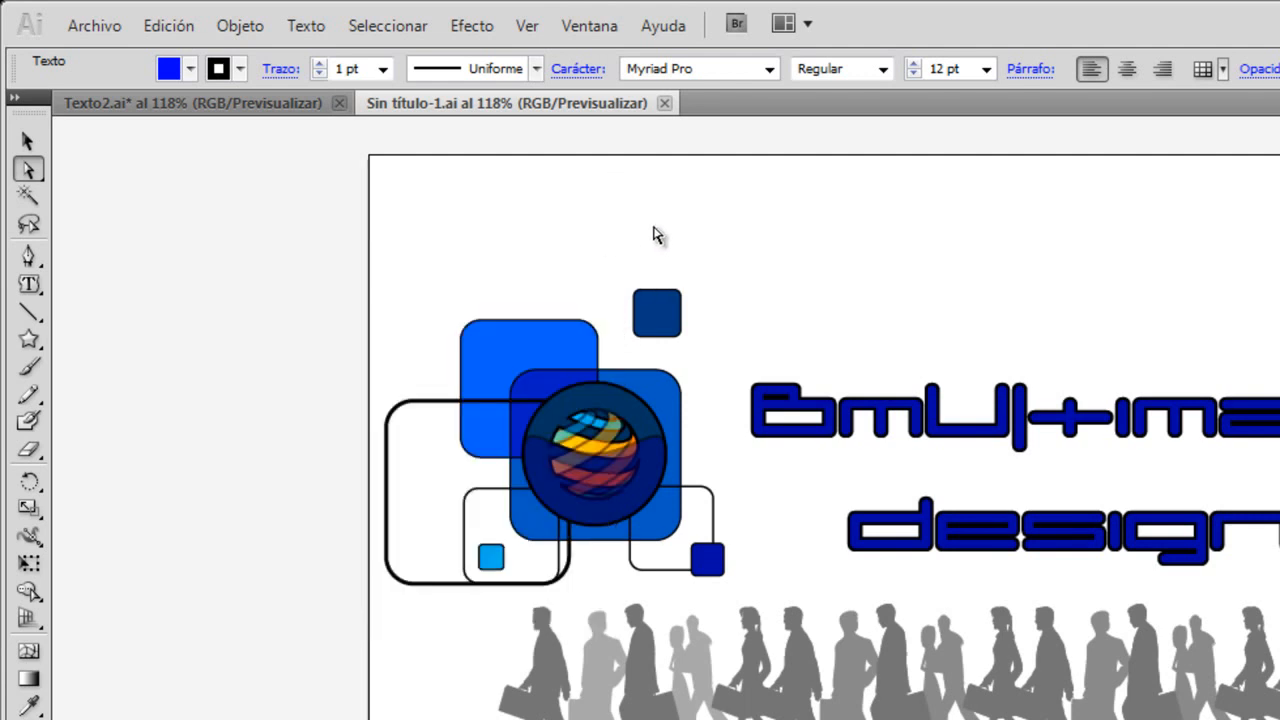
Step: Review the area type options of the "Just design." text, including rows, columns and offset, and cancel
{"action": "left_click", "coordinate": [287, 27]}
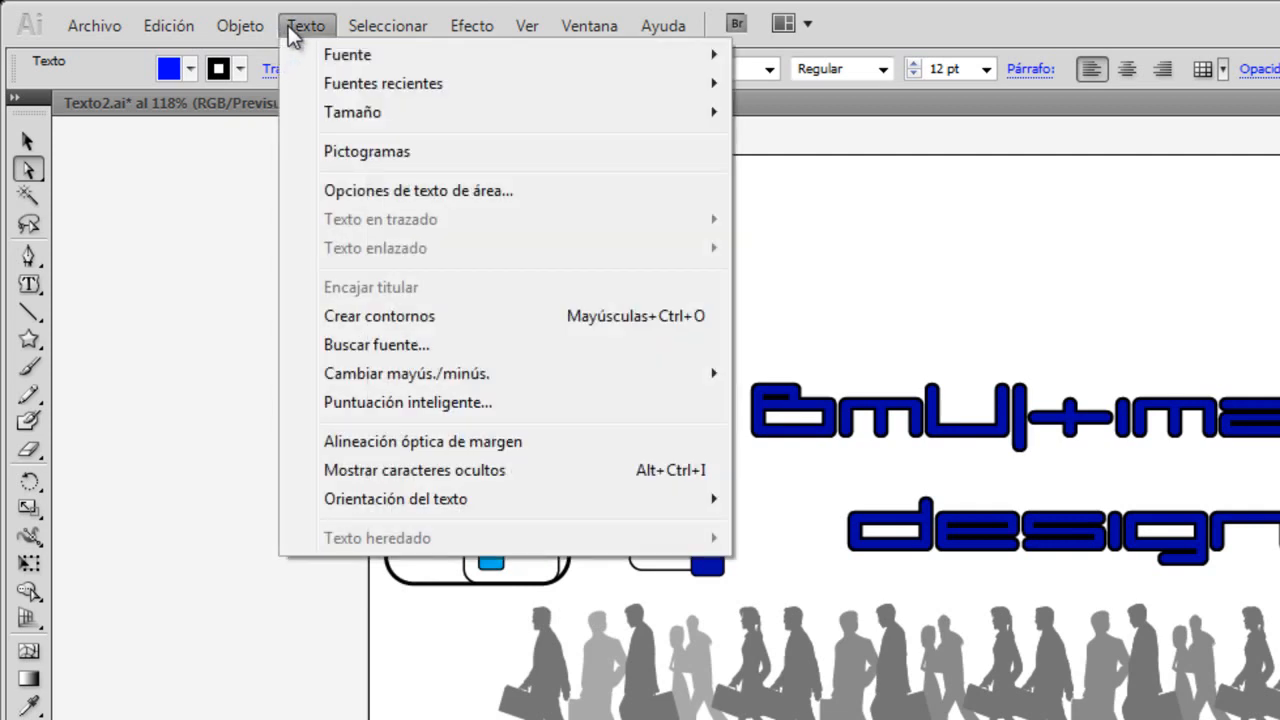
{"action": "left_click", "coordinate": [401, 192]}
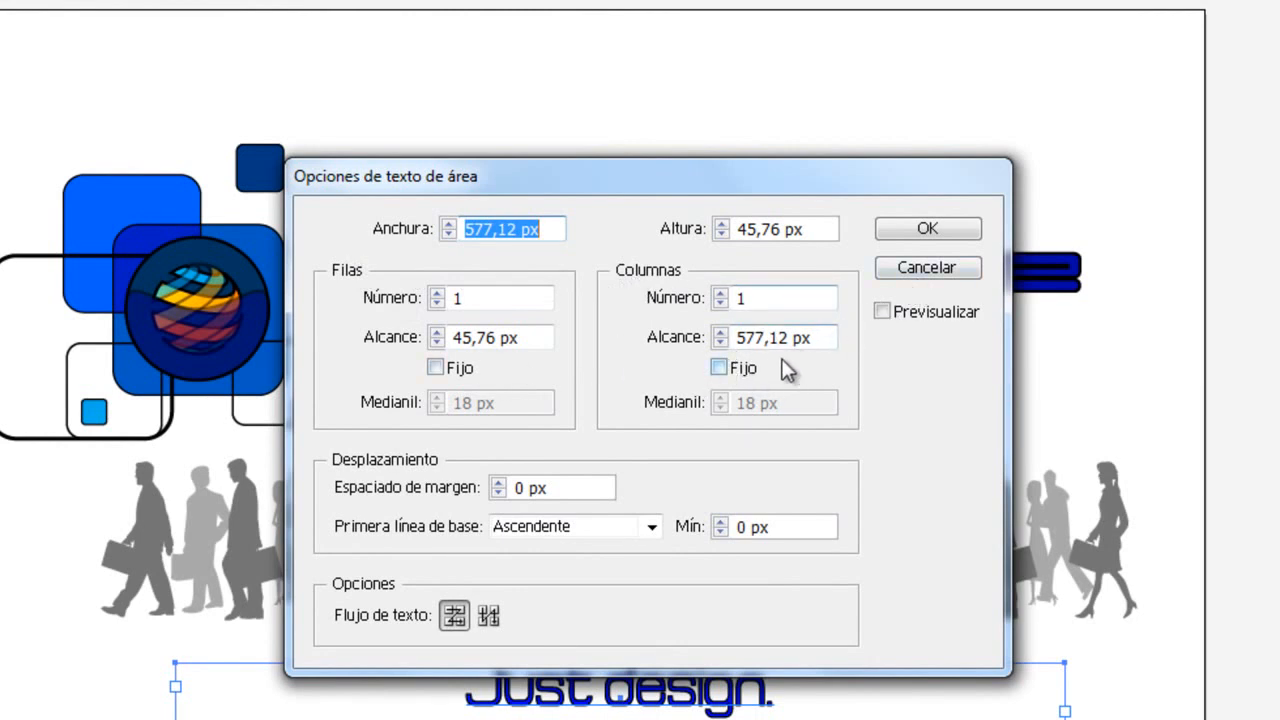
{"action": "left_click", "coordinate": [934, 276]}
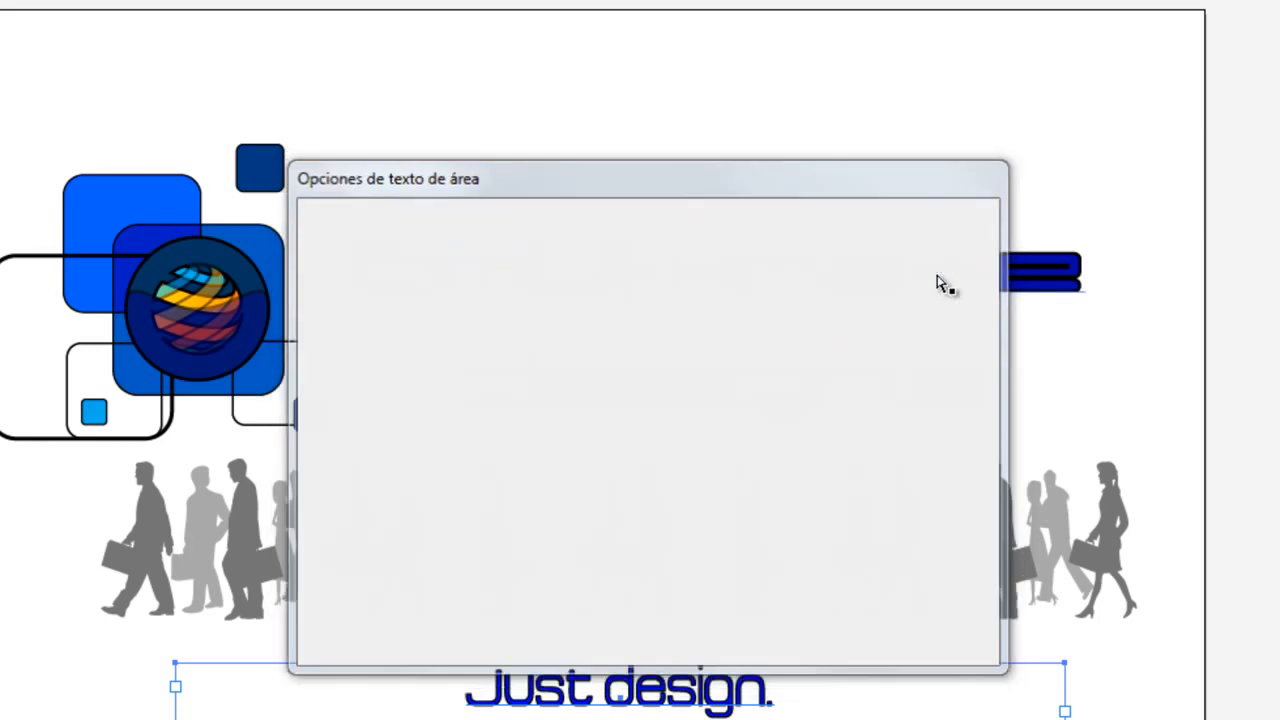
Step: Compare which text commands are available for the BmUltimate designs group, the "Just design." text and an empty selection
{"action": "left_click", "coordinate": [826, 284]}
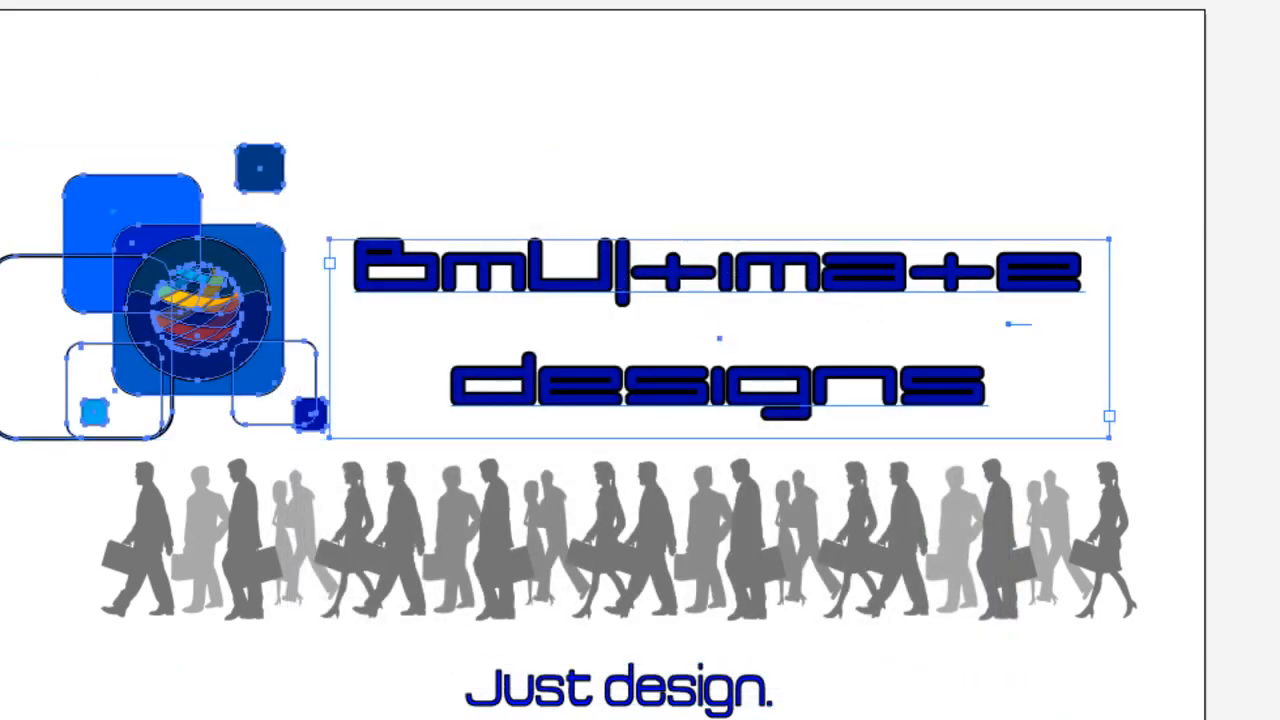
{"action": "left_click", "coordinate": [0, 0]}
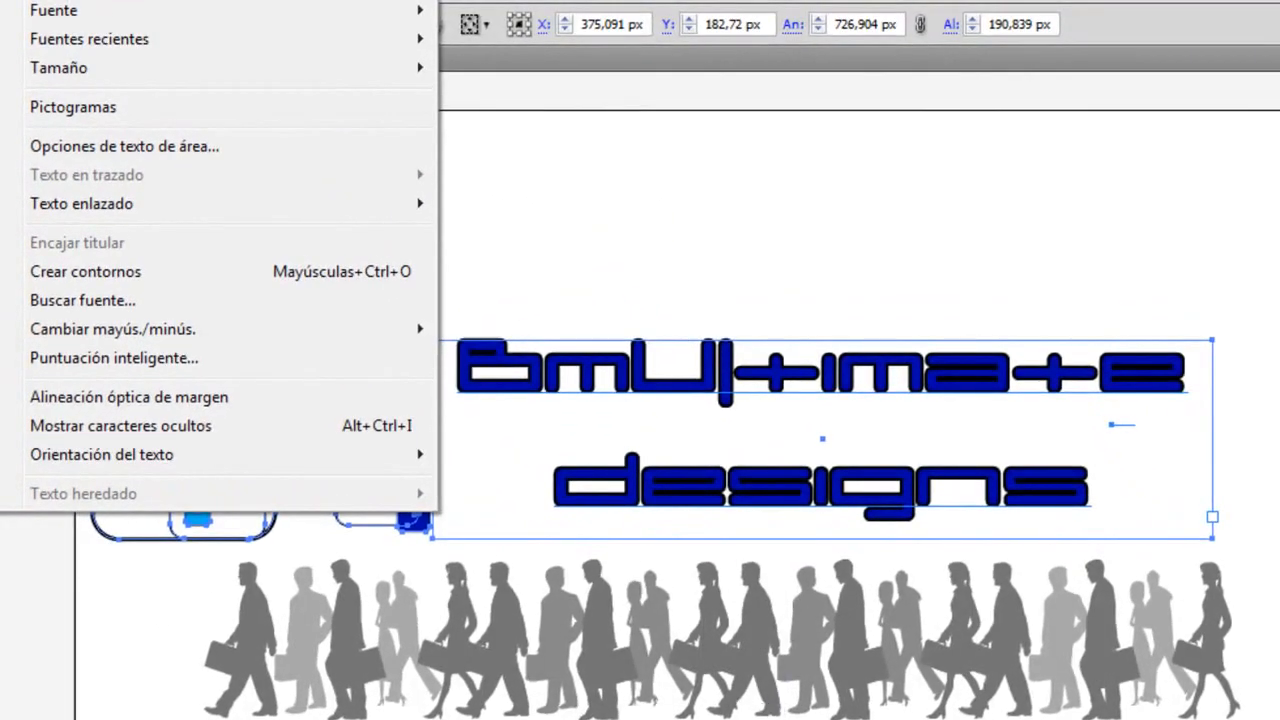
{"action": "left_click", "coordinate": [640, 695]}
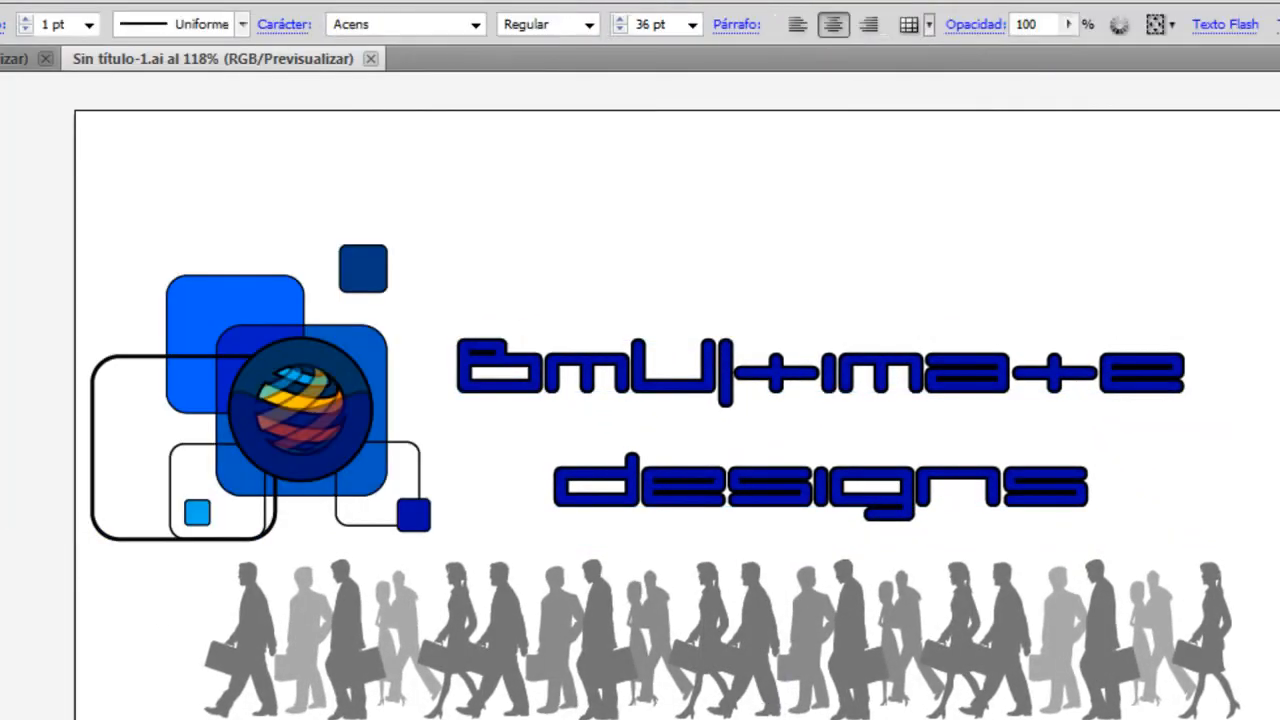
{"action": "left_click", "coordinate": [26, 0]}
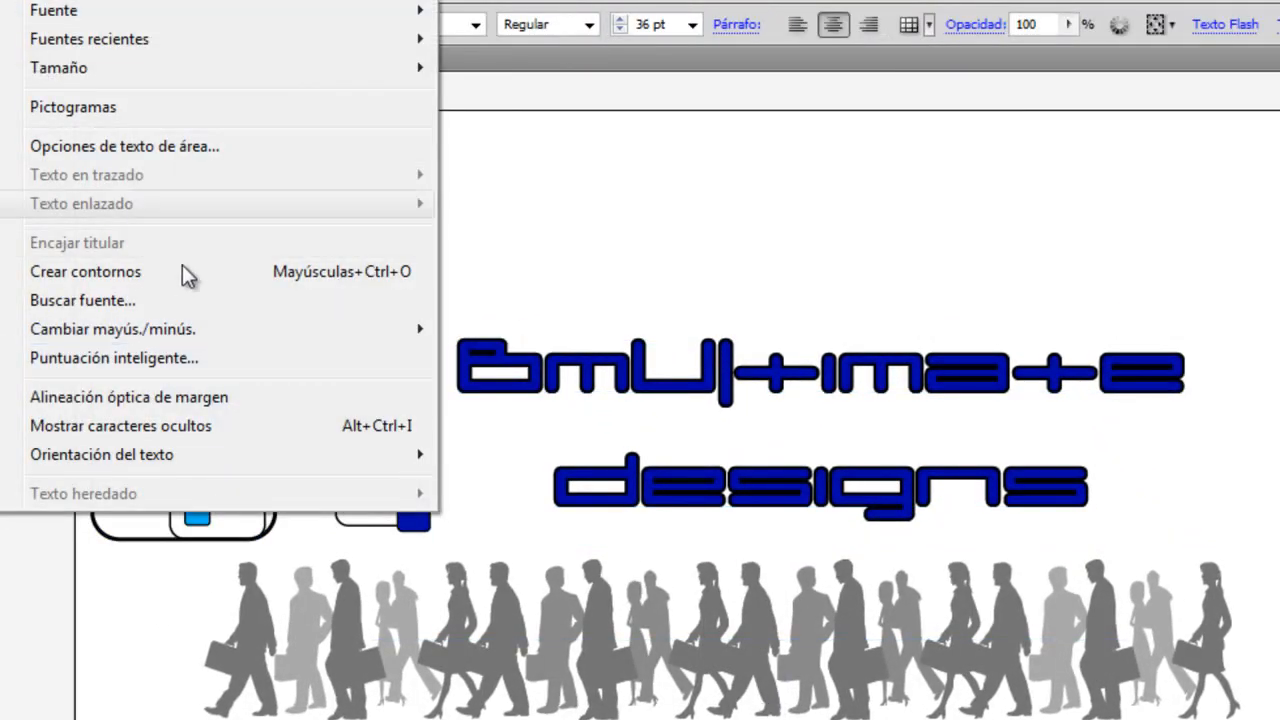
{"action": "left_click", "coordinate": [605, 258]}
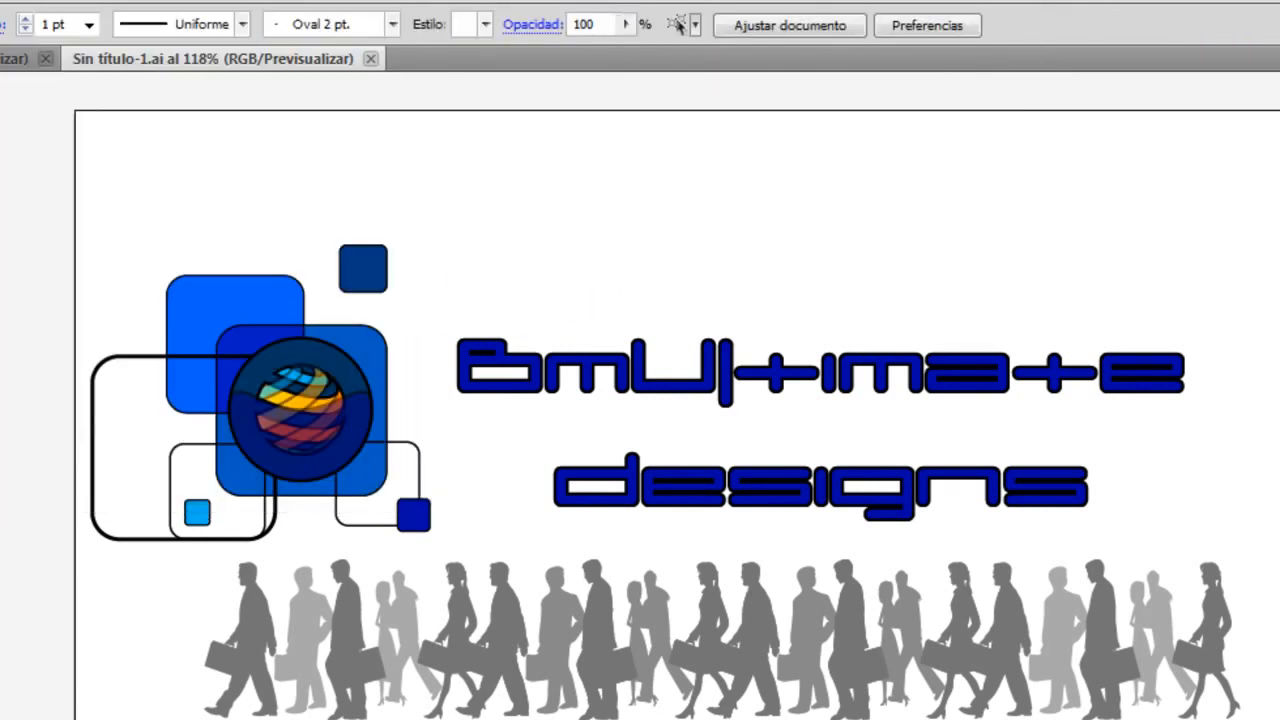
{"action": "left_click", "coordinate": [26, 0]}
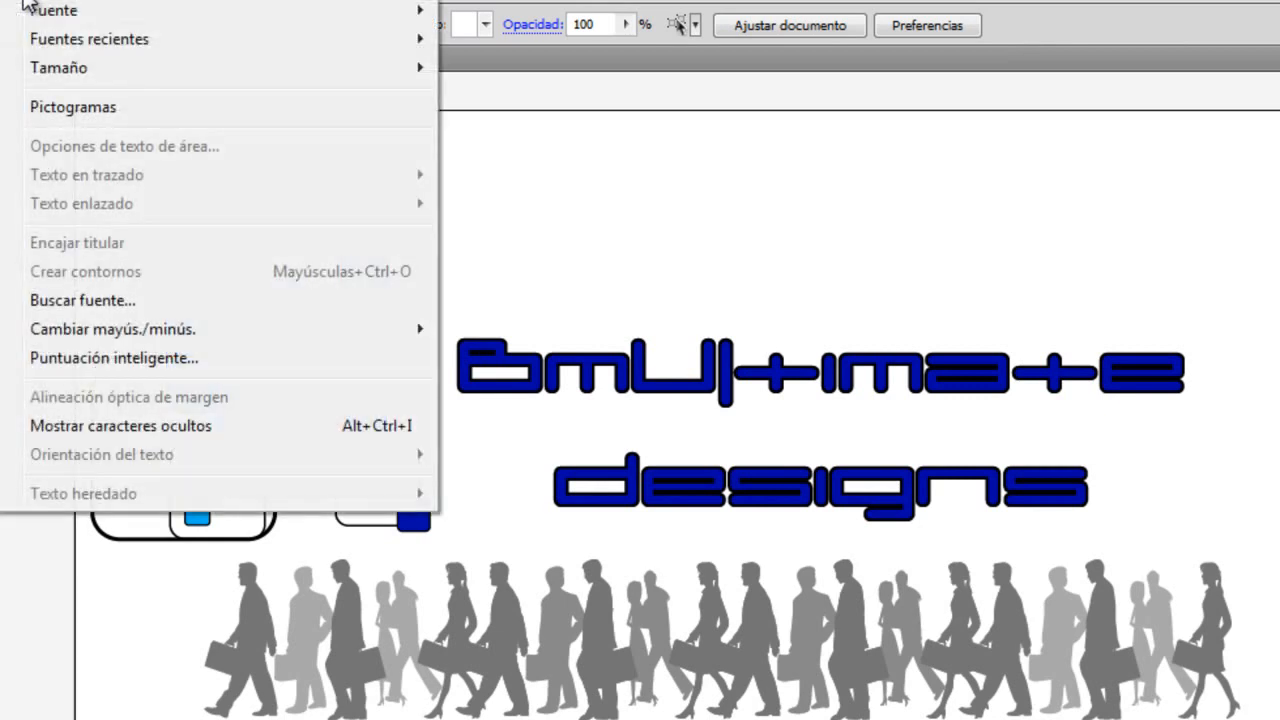
{"action": "left_click", "coordinate": [28, 1]}
{"action": "left_click", "coordinate": [812, 487]}
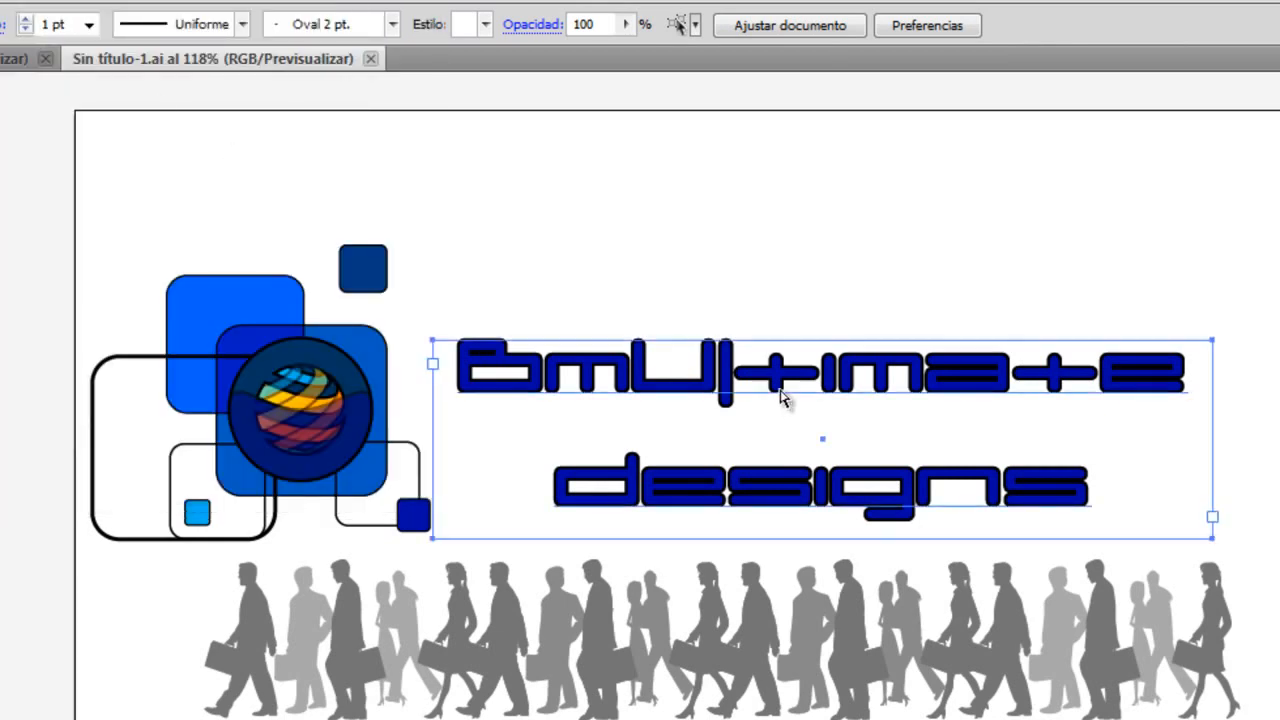
{"action": "left_click", "coordinate": [55, 104]}
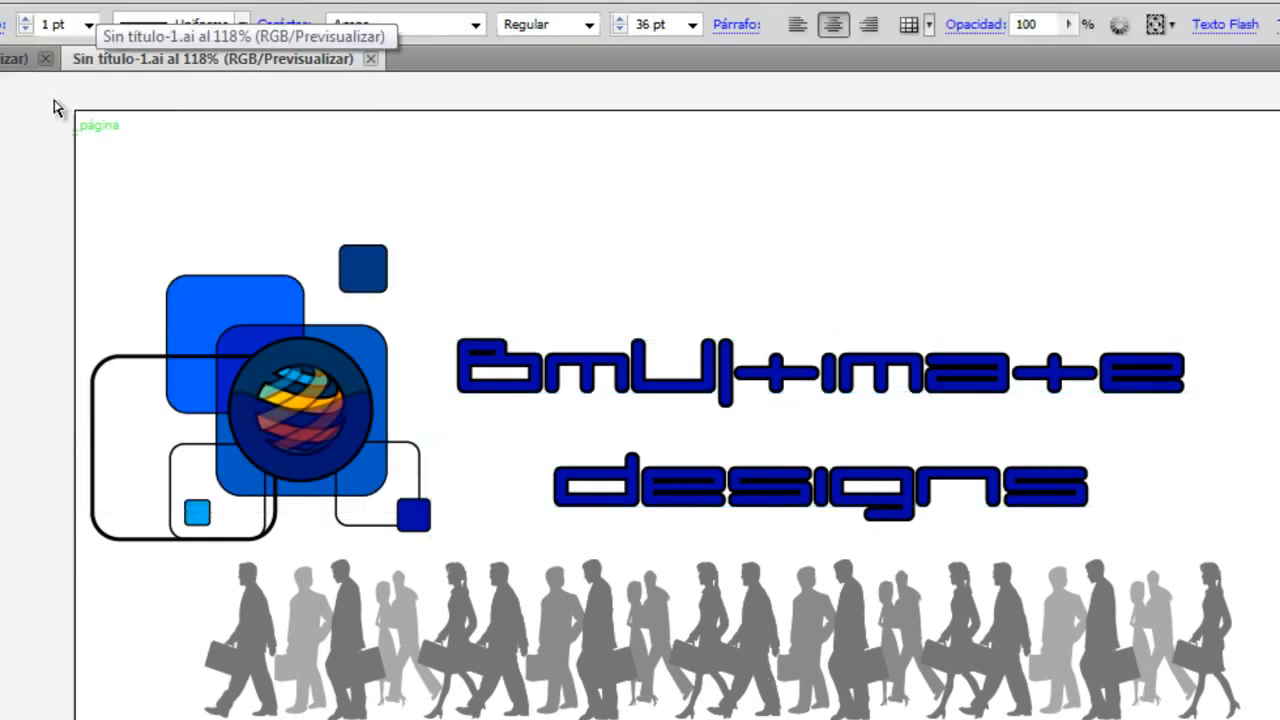
Step: Convert the "Just design." text to outlines and distort the lettering freehand into swirling curves with a warping brush
{"action": "left_click", "coordinate": [24, 1]}
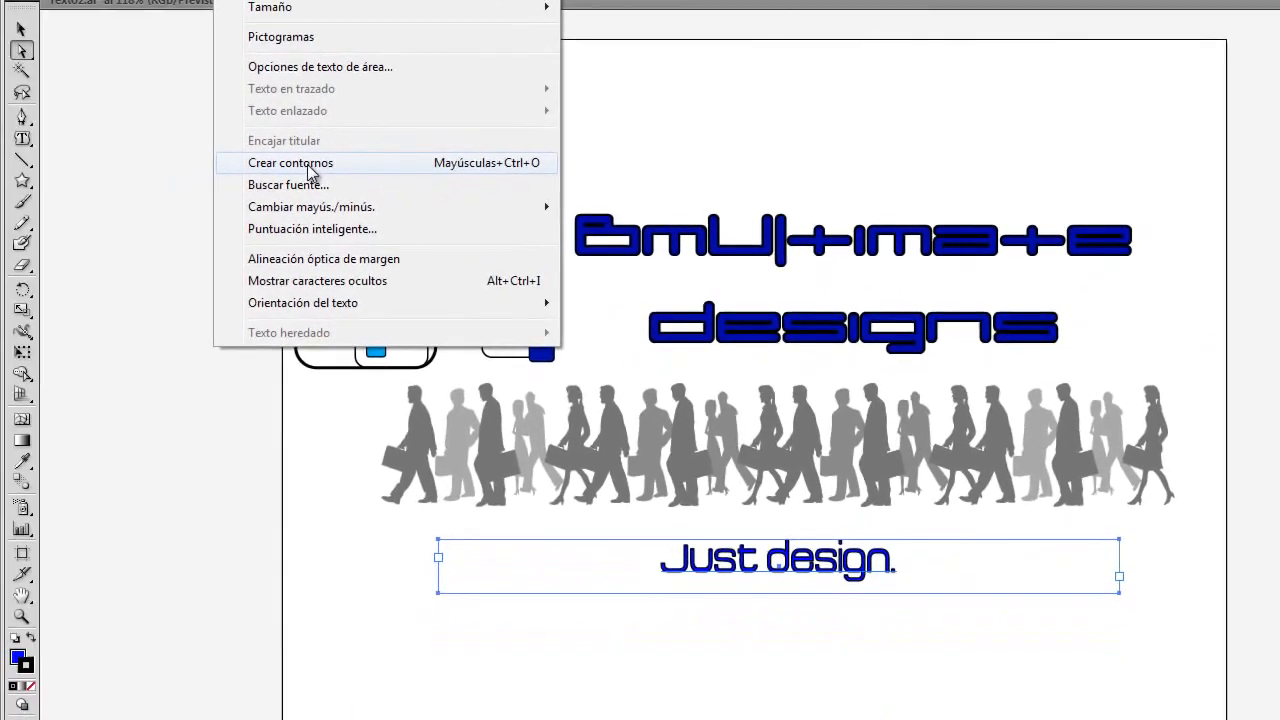
{"action": "left_click", "coordinate": [105, 271]}
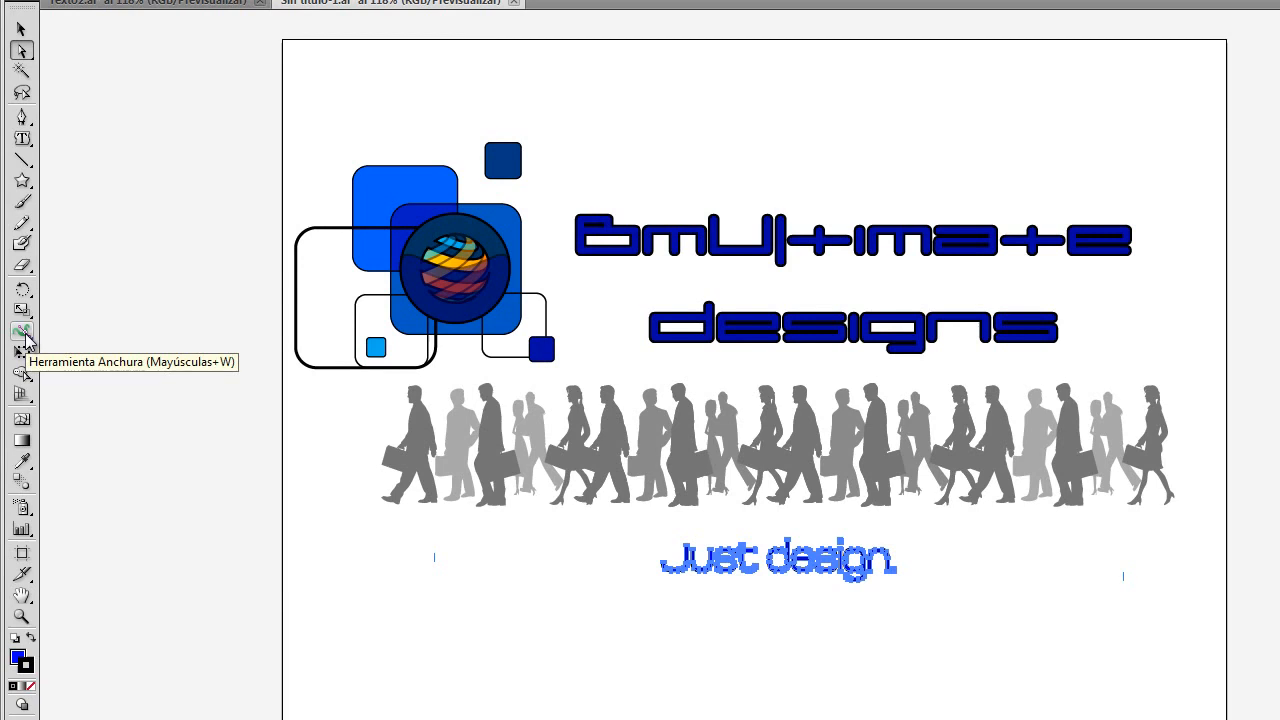
{"action": "left_click_drag", "start_coordinate": [25, 340], "coordinate": [134, 374]}
{"action": "mouse_move", "coordinate": [820, 628]}
{"action": "left_mouse_down"}
{"action": "mouse_move", "coordinate": [831, 626]}
{"action": "mouse_move", "coordinate": [806, 610]}
{"action": "mouse_move", "coordinate": [756, 634]}
{"action": "mouse_move", "coordinate": [726, 606]}
{"action": "mouse_move", "coordinate": [763, 654]}
{"action": "mouse_move", "coordinate": [911, 586]}
{"action": "mouse_move", "coordinate": [867, 690]}
{"action": "left_mouse_up"}
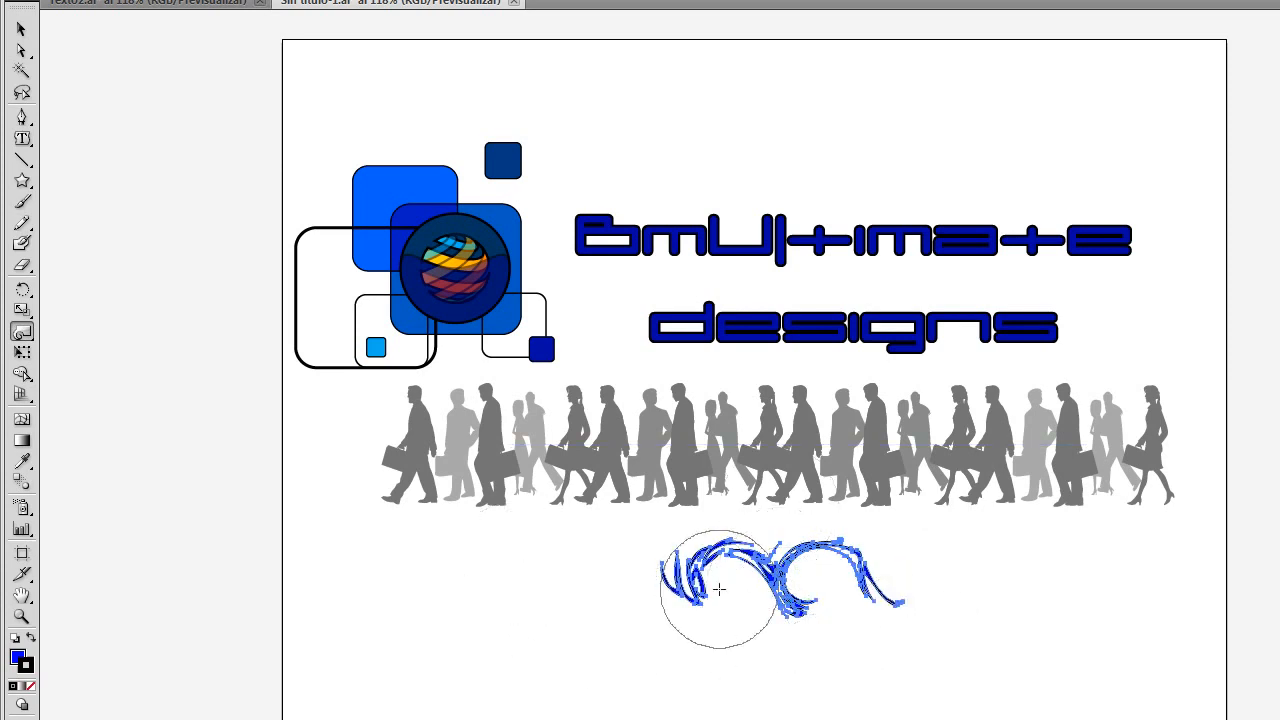
{"action": "left_click", "coordinate": [570, 627], "text": "ctrl"}
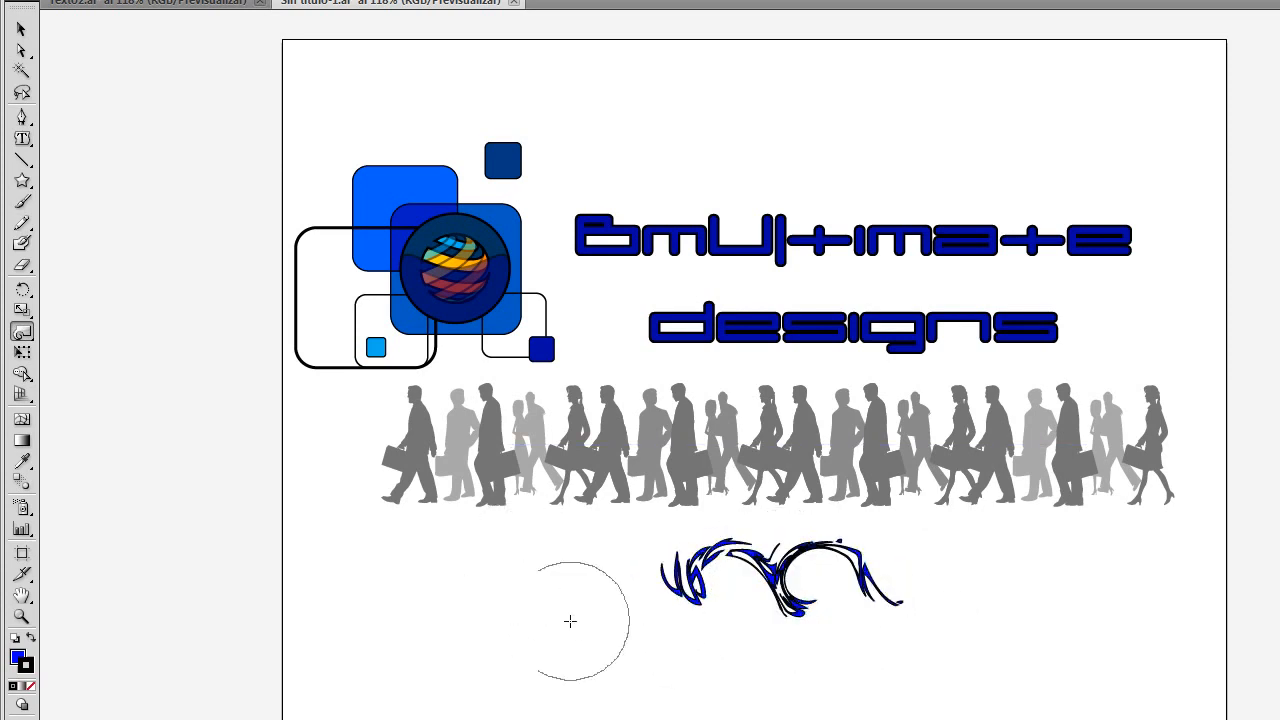
{"action": "key", "text": "v"}
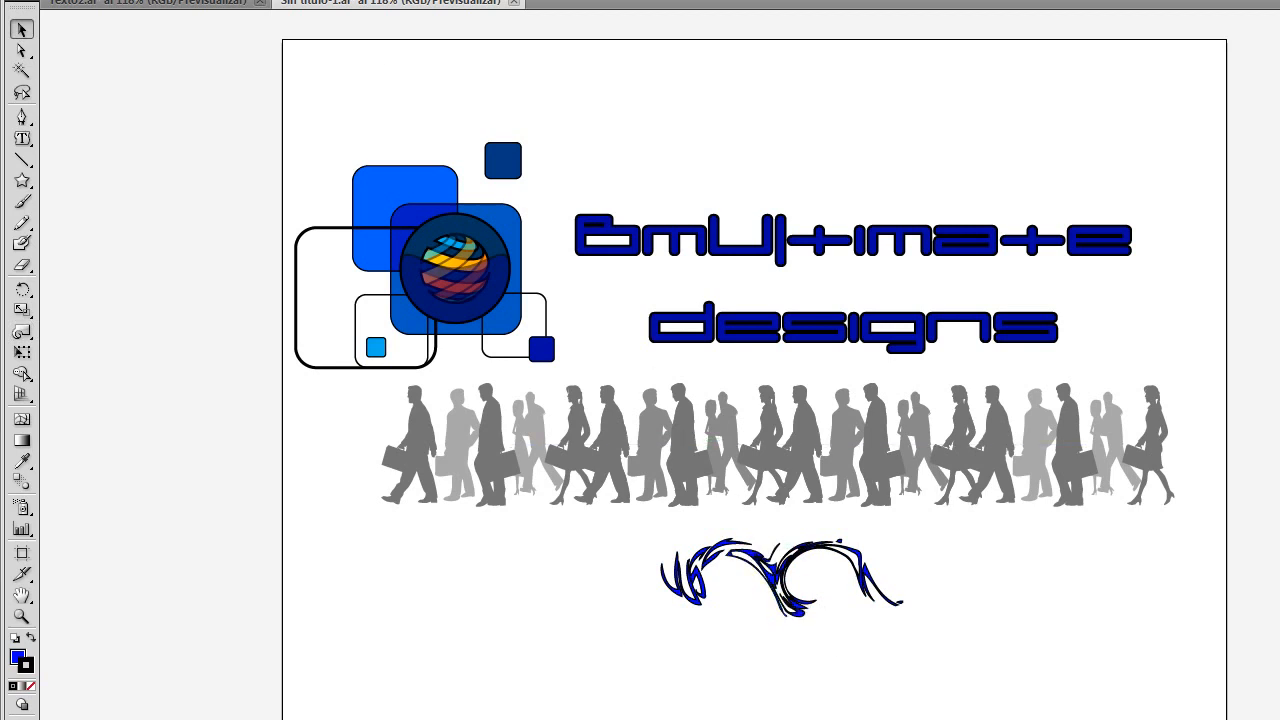
Step: Ungroup the logo artwork and the BmUltimate designs text, and clear the selection
{"action": "left_click", "coordinate": [749, 245]}
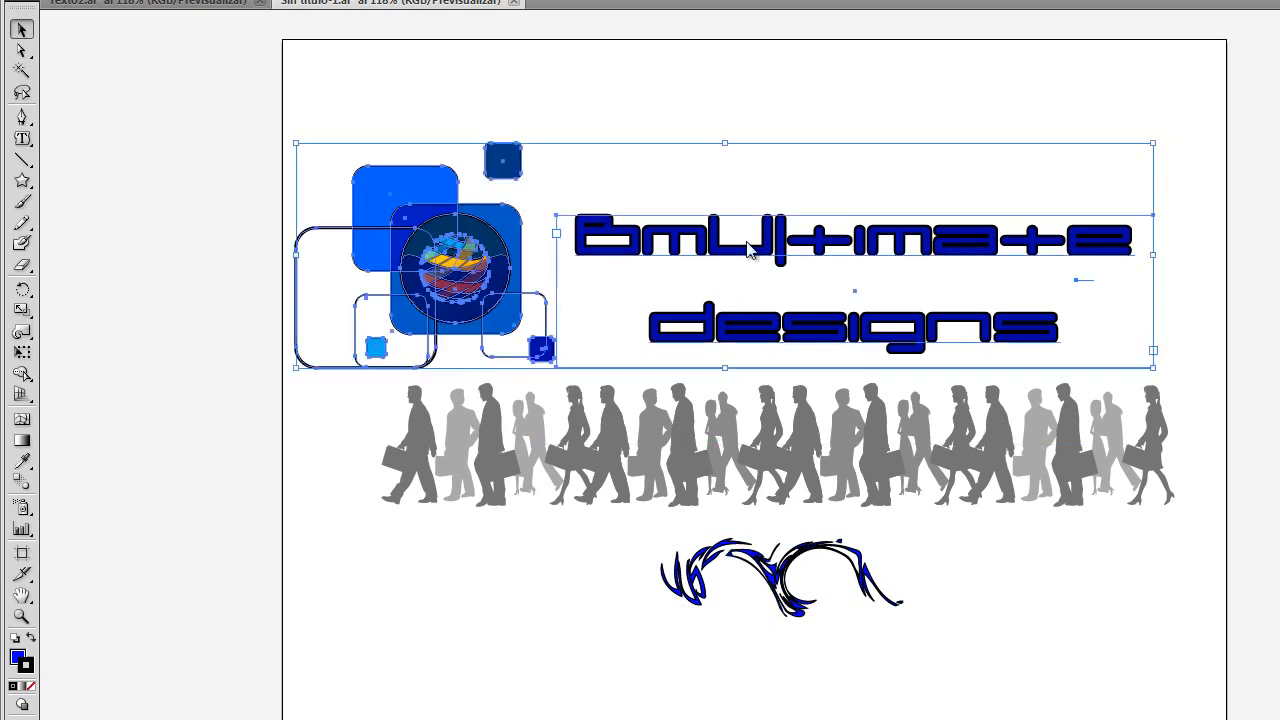
{"action": "right_click", "coordinate": [748, 243]}
{"action": "left_click", "coordinate": [866, 360]}
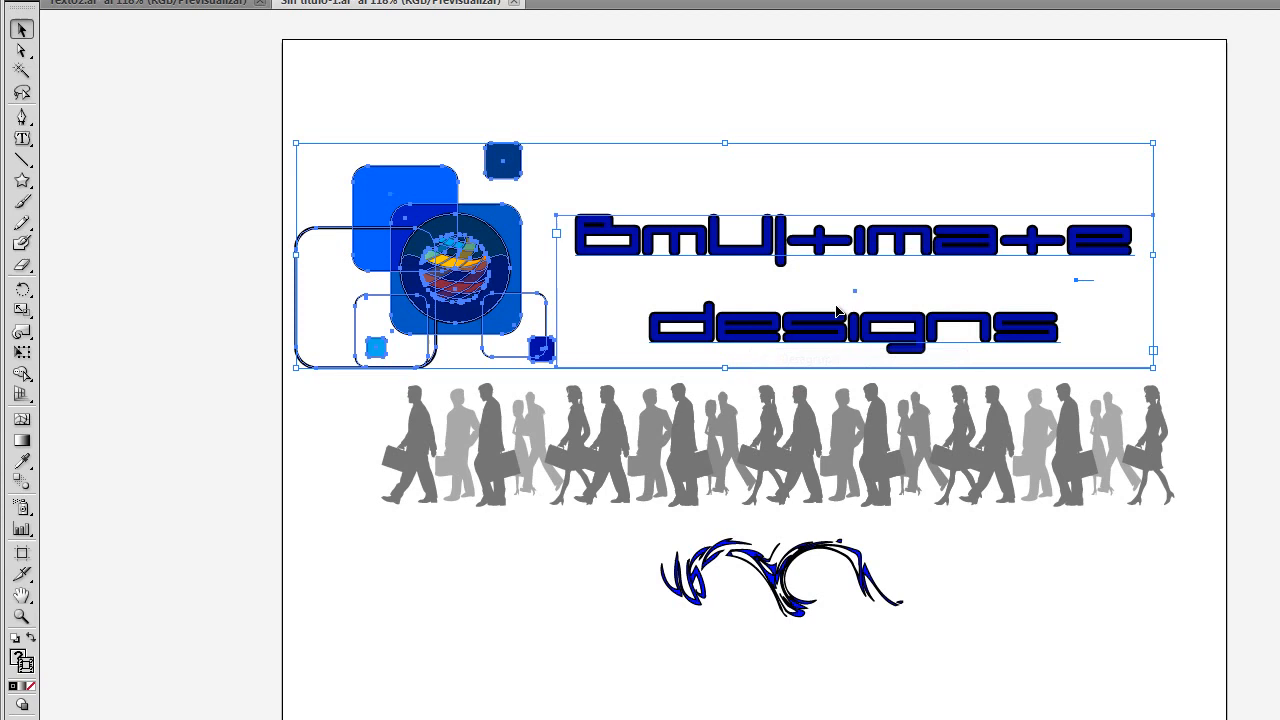
{"action": "left_click", "coordinate": [764, 116]}
Step: Use Buscar fuente to find the text in the document that is set in the UmooMedium font
{"action": "left_click", "coordinate": [240, 1]}
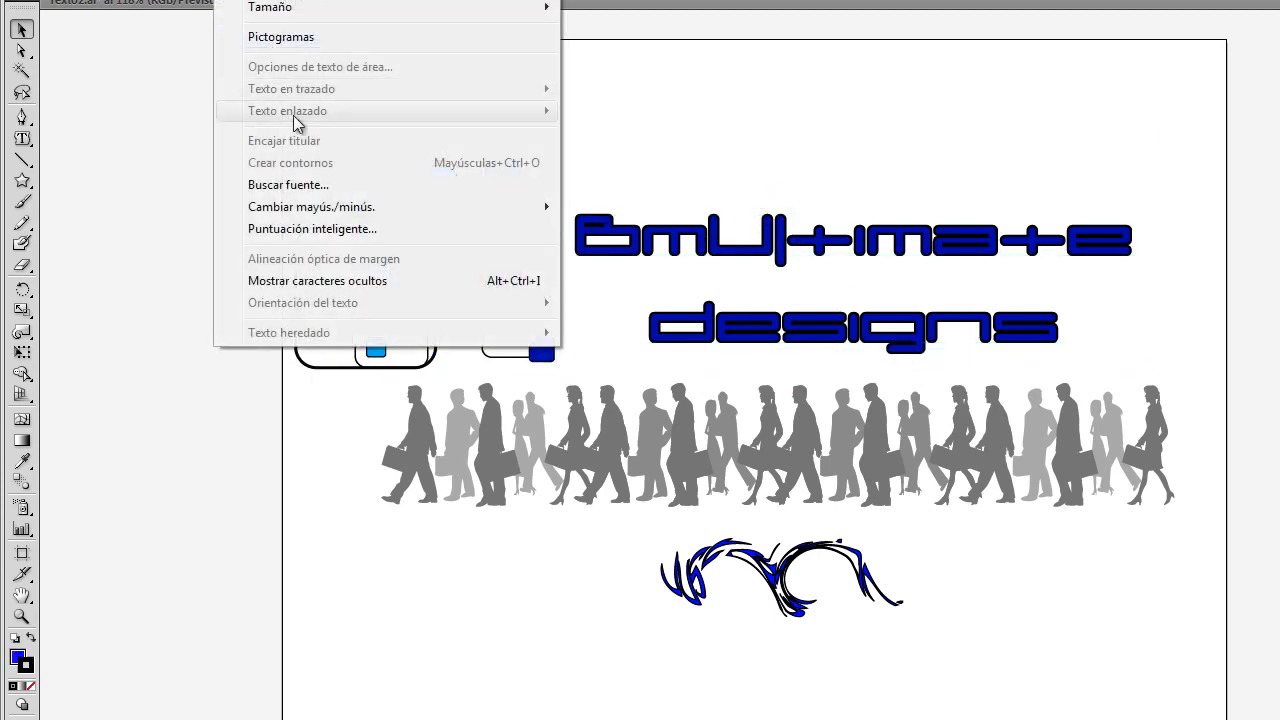
{"action": "left_click", "coordinate": [320, 184]}
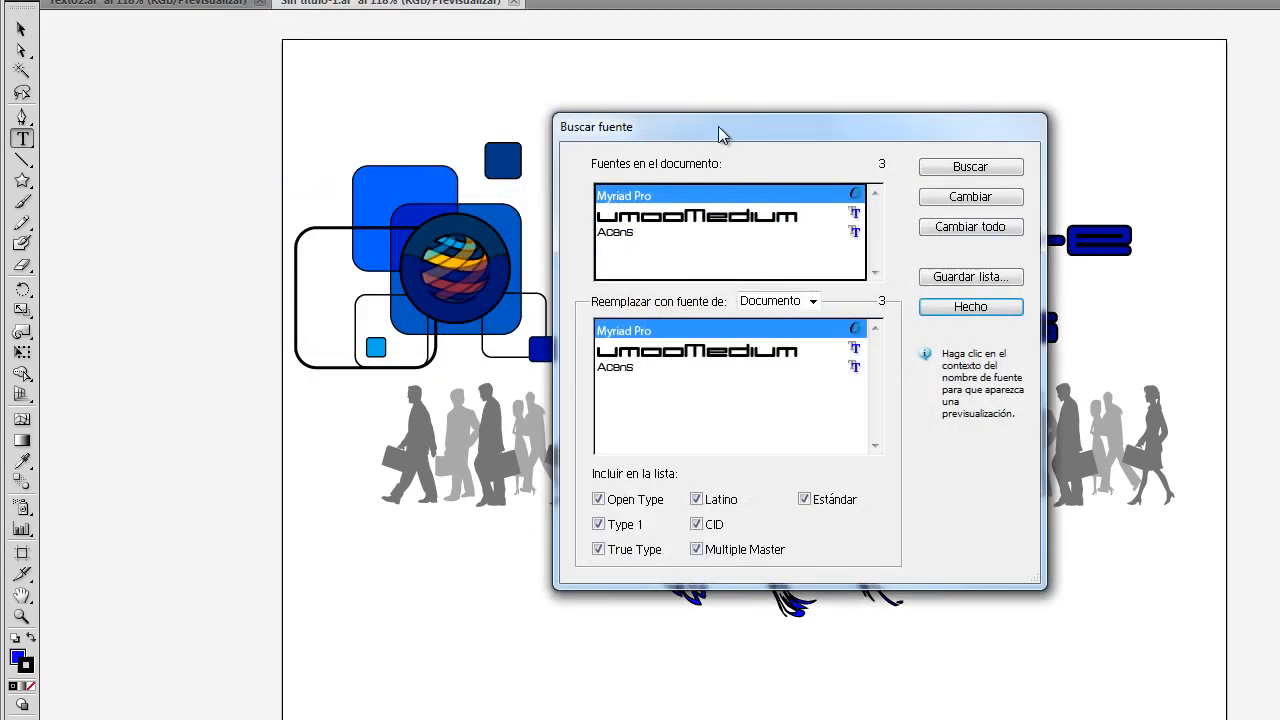
{"action": "left_click_drag", "start_coordinate": [720, 132], "coordinate": [270, 104]}
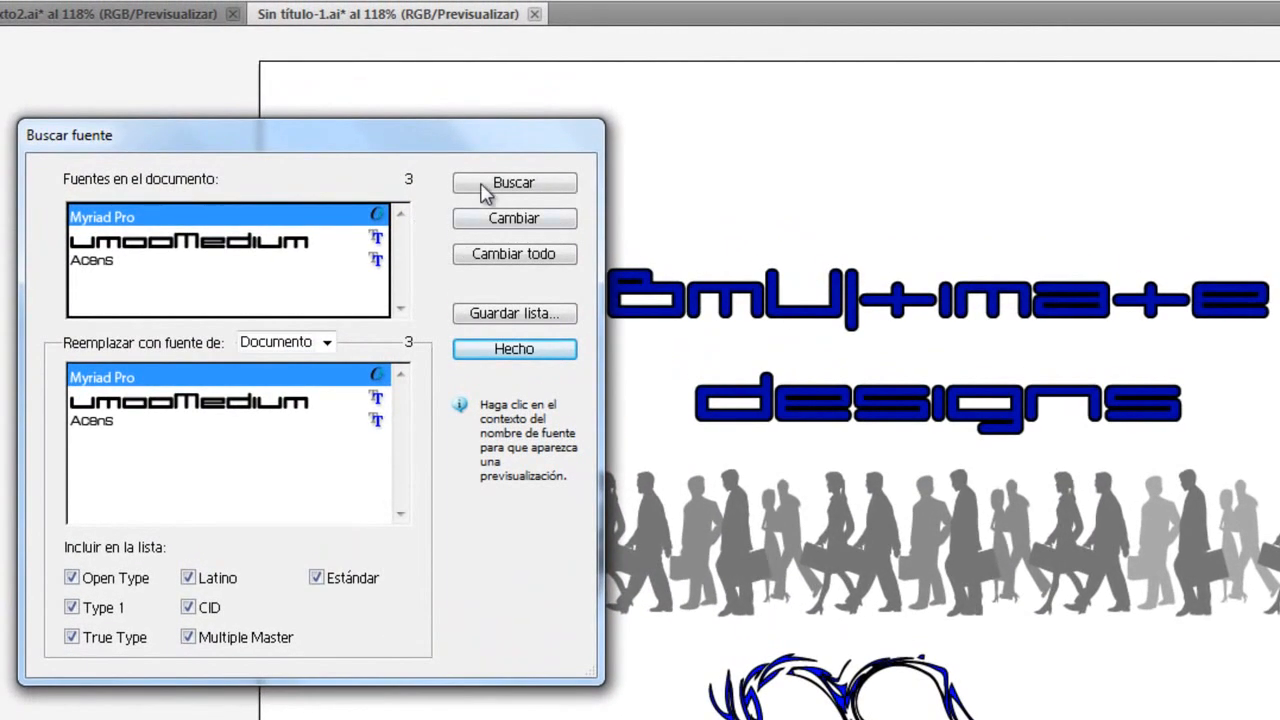
{"action": "left_click", "coordinate": [473, 148]}
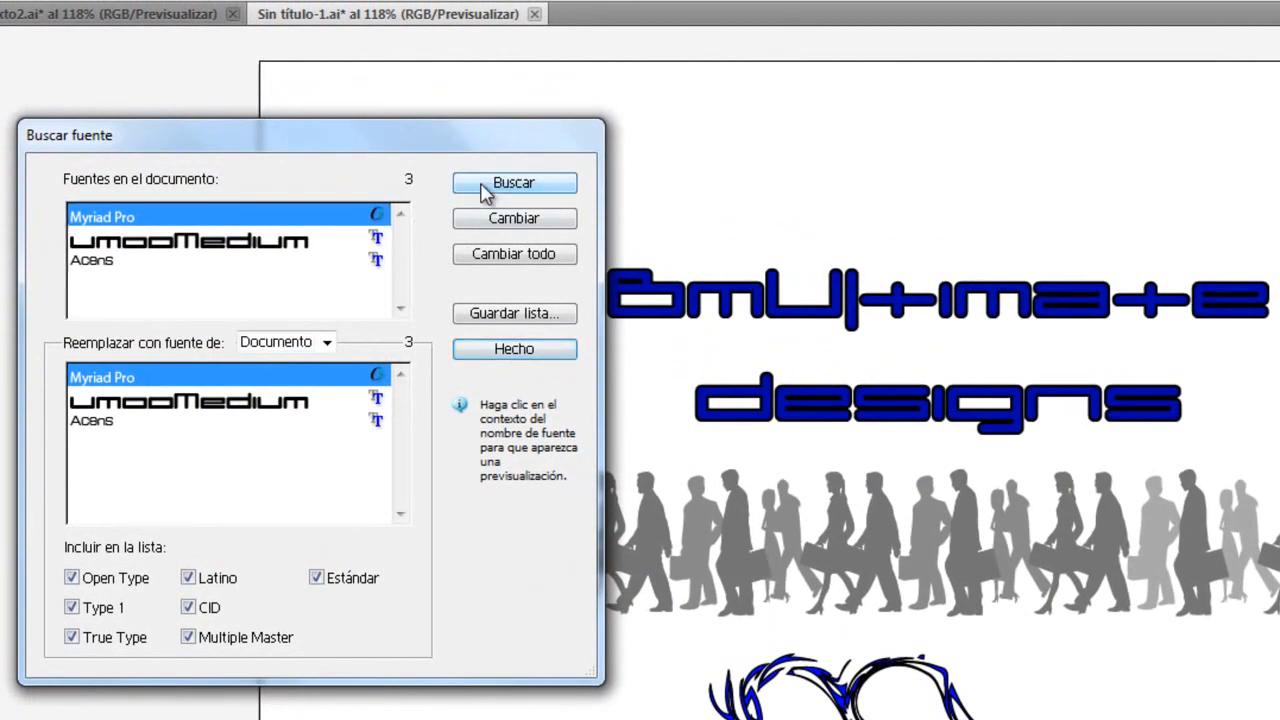
{"action": "left_click", "coordinate": [303, 247]}
{"action": "left_click", "coordinate": [494, 190]}
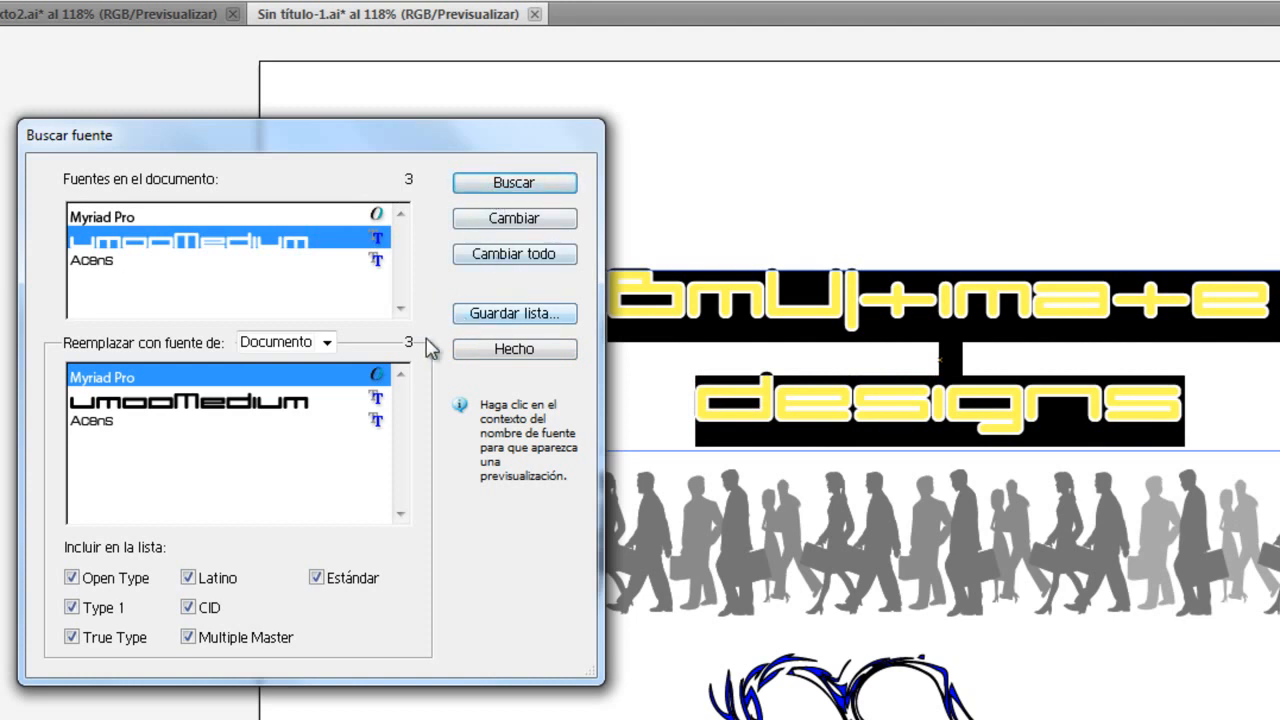
Step: Replace the UmooMedium font of the found BmUltimate designs text with Acens and finish the font search
{"action": "left_click", "coordinate": [180, 424]}
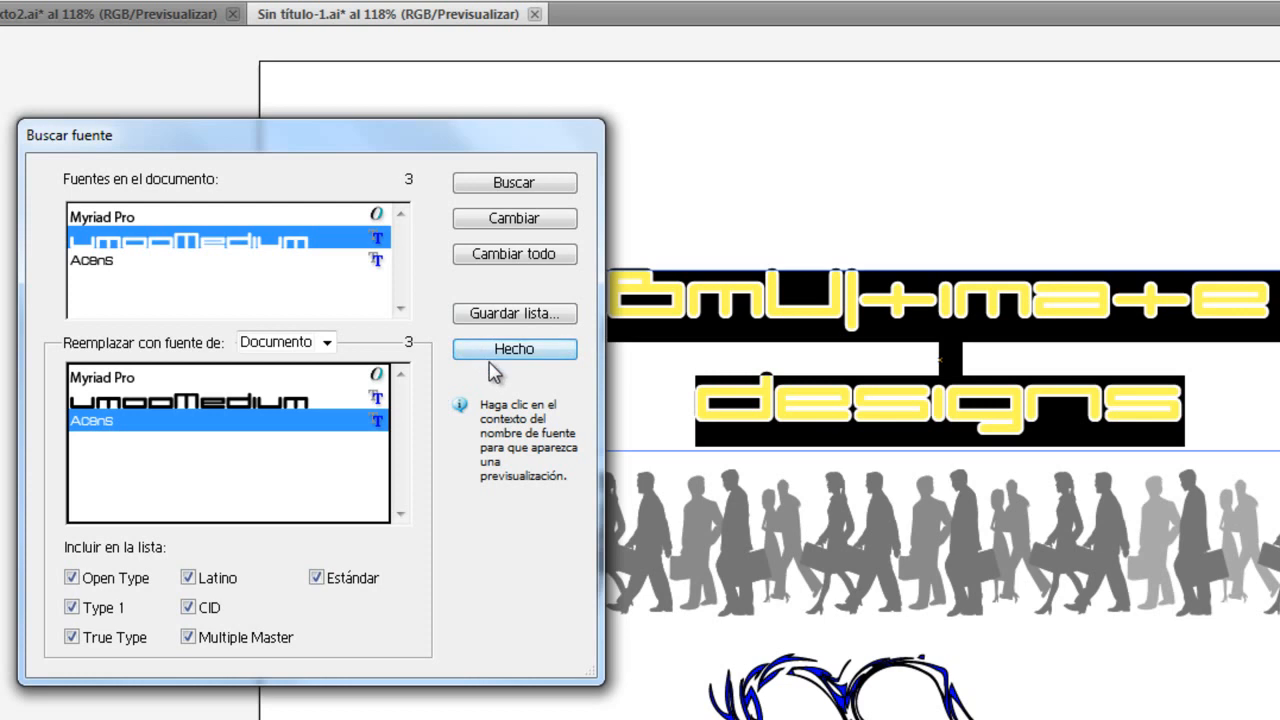
{"action": "left_click", "coordinate": [545, 222]}
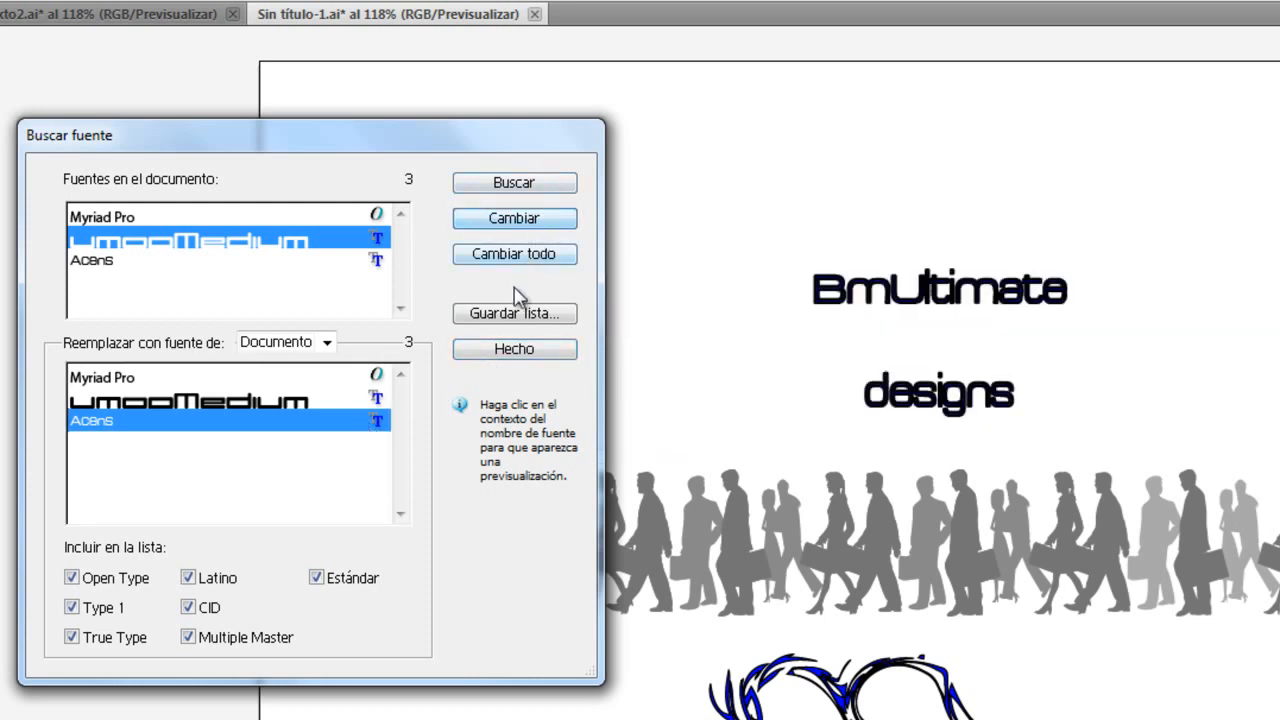
{"action": "left_click", "coordinate": [540, 360]}
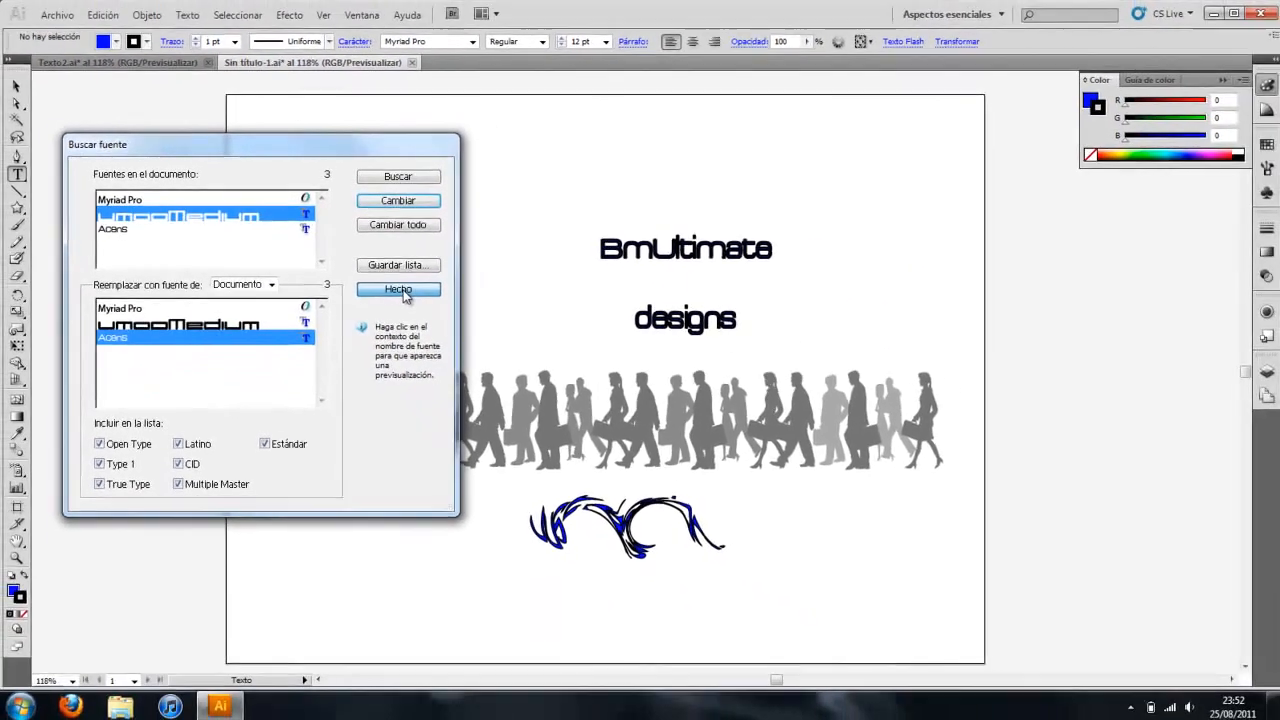
{"action": "left_click", "coordinate": [520, 357]}
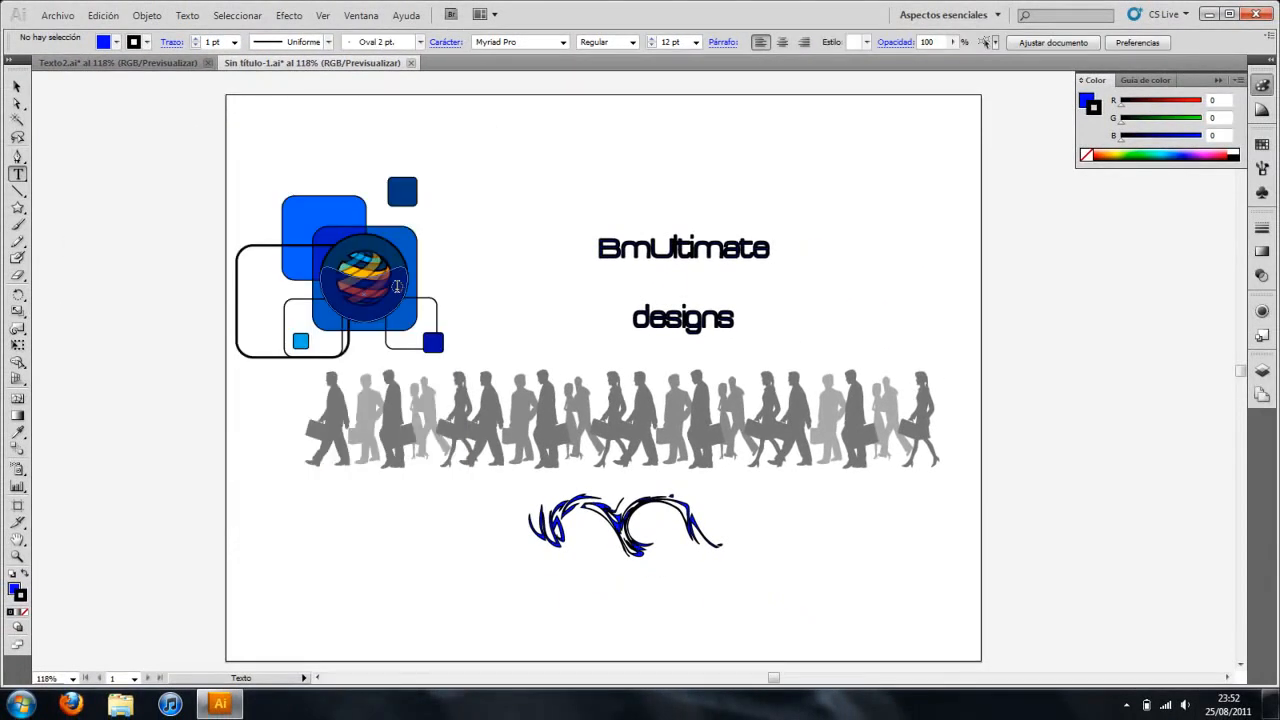
{"action": "key", "text": "v"}
{"action": "left_click", "coordinate": [630, 265]}
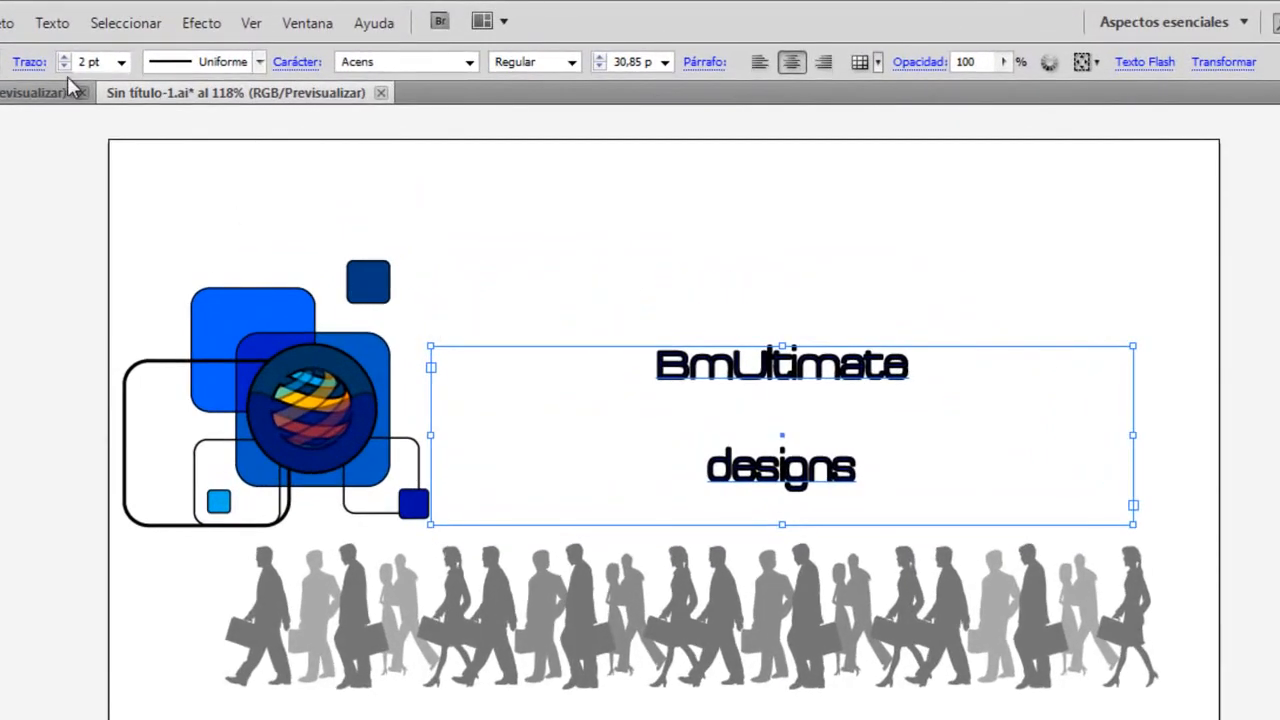
{"action": "left_click", "coordinate": [45, 22]}
{"action": "mouse_move", "coordinate": [160, 342]}
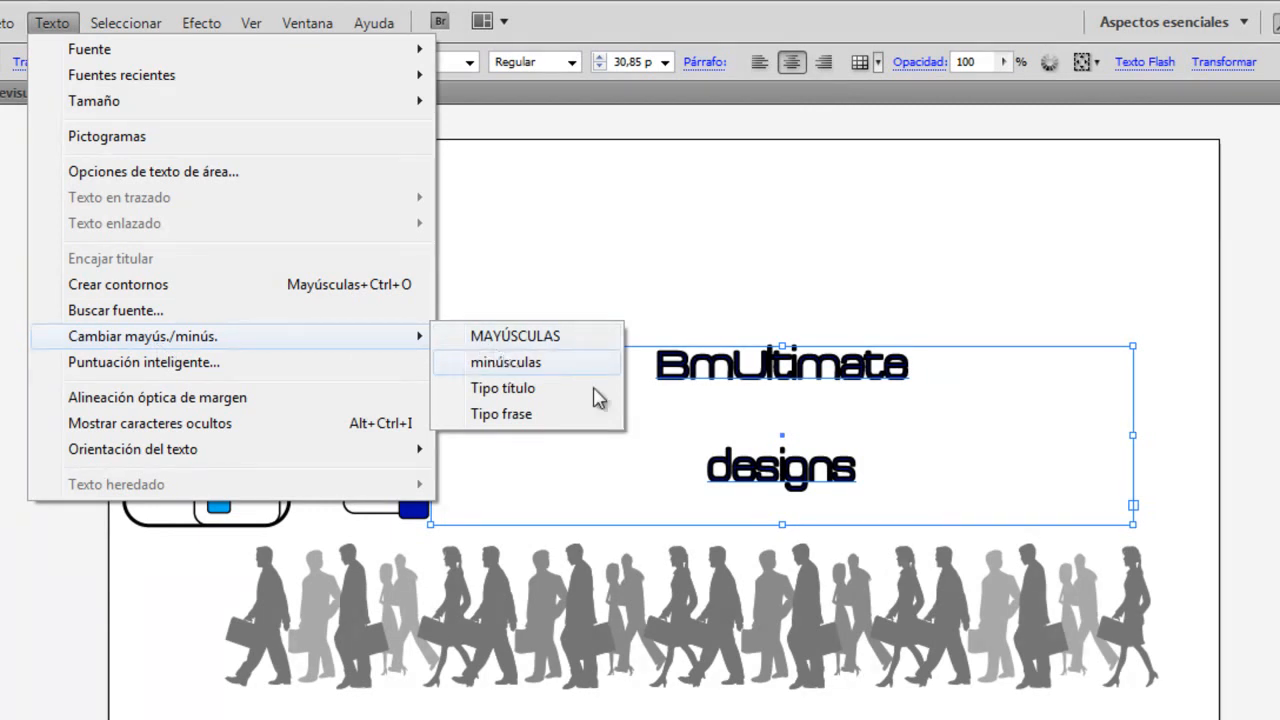
{"action": "left_click", "coordinate": [891, 480]}
{"action": "left_click", "coordinate": [877, 482]}
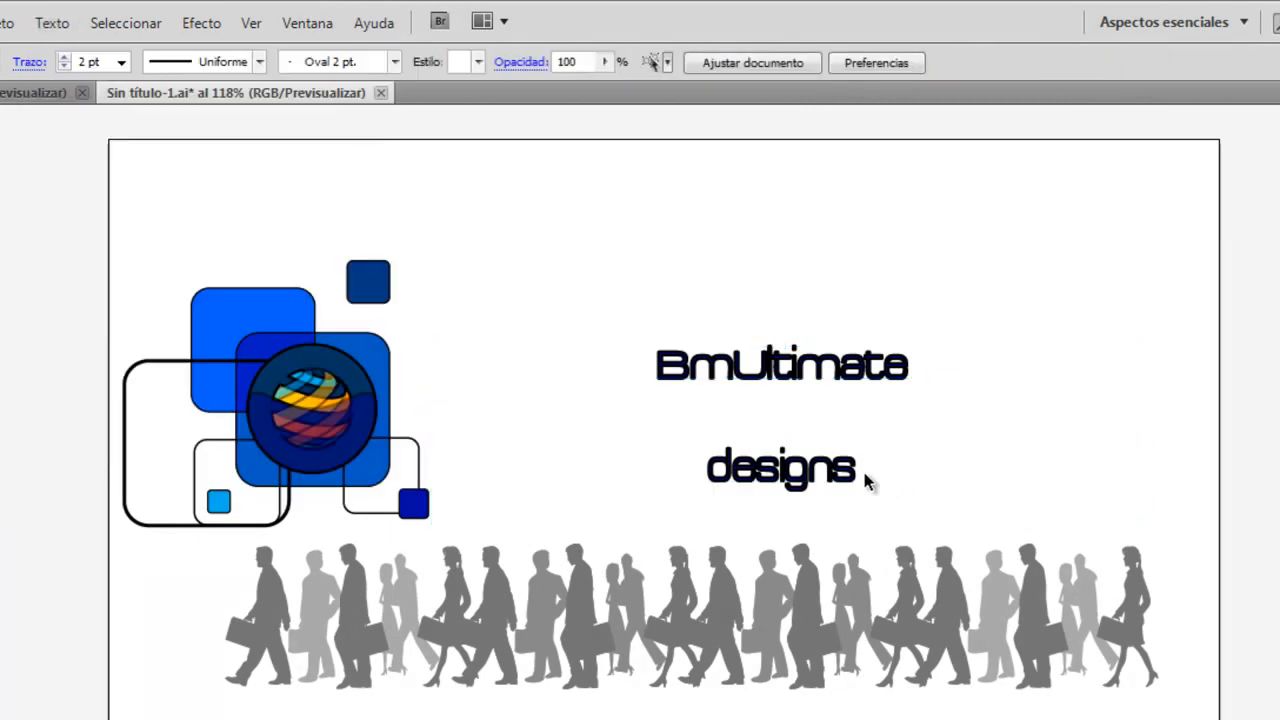
Step: Select all the characters of the BmUltimate designs text and change them to MAYÚSCULAS
{"action": "left_click", "coordinate": [849, 481]}
{"action": "double_click", "coordinate": [851, 480]}
{"action": "left_click_drag", "start_coordinate": [851, 480], "coordinate": [586, 377]}
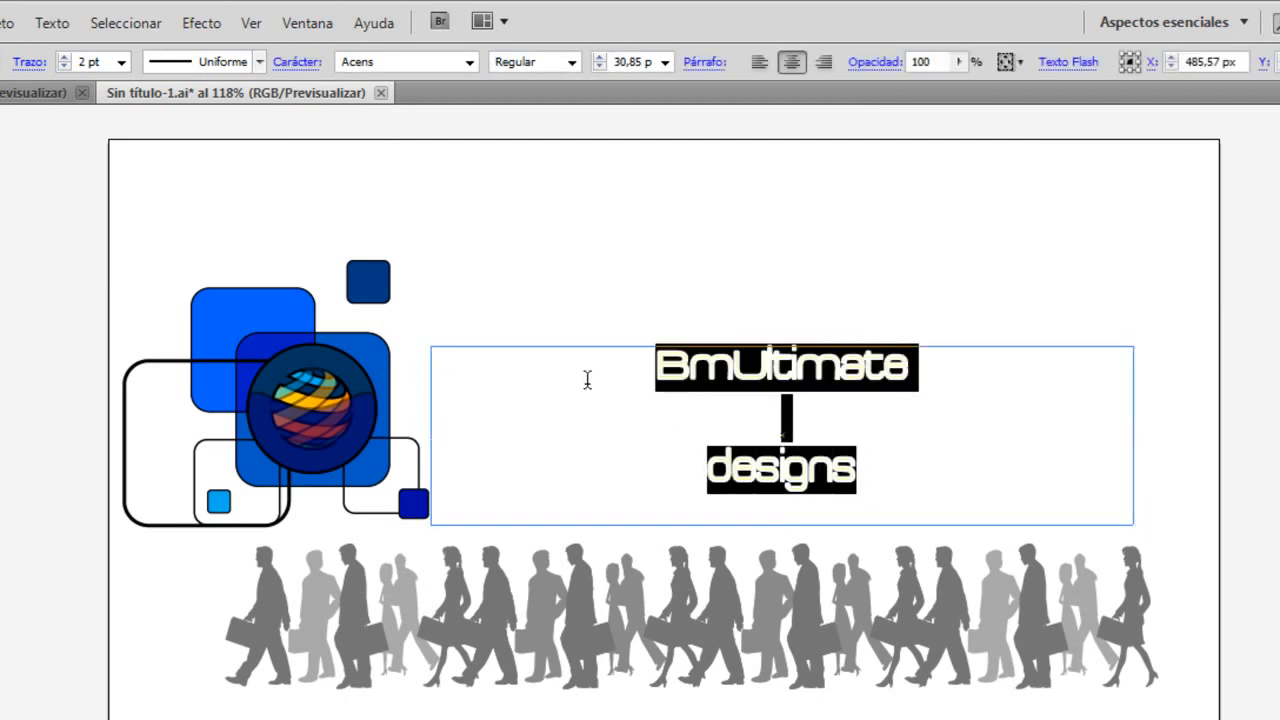
{"action": "left_click", "coordinate": [48, 22]}
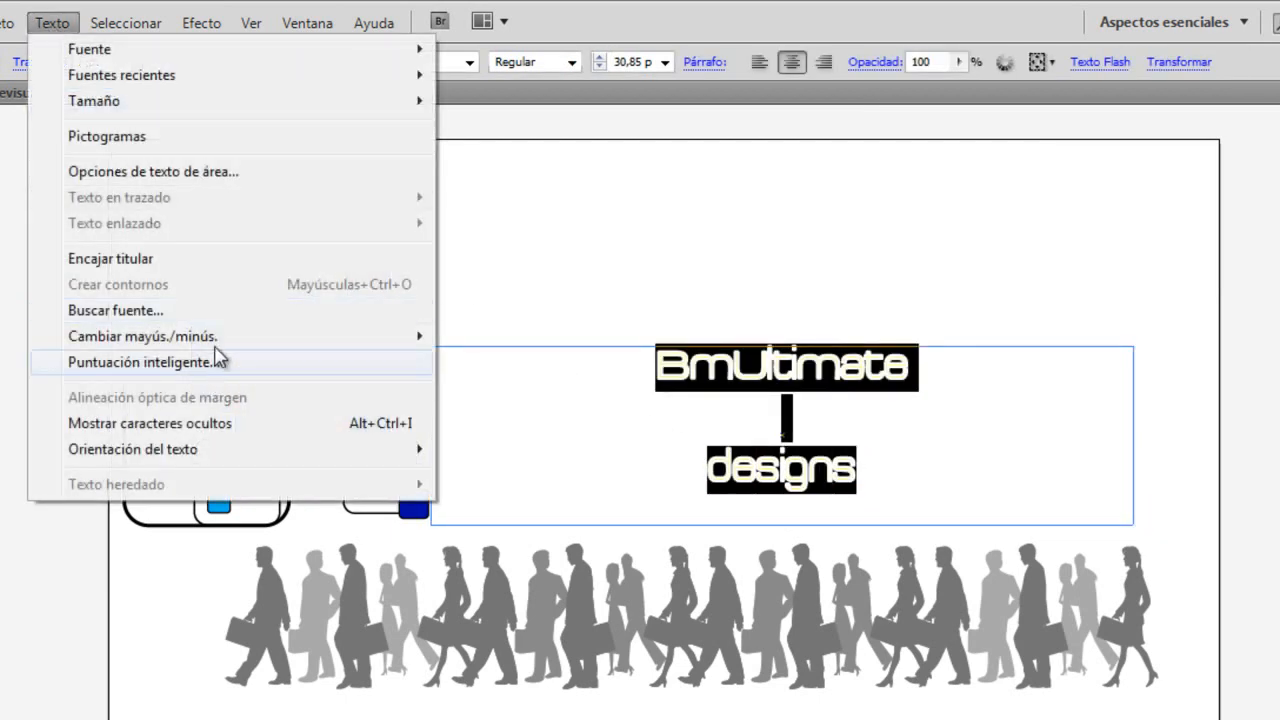
{"action": "mouse_move", "coordinate": [221, 342]}
{"action": "left_click", "coordinate": [500, 337]}
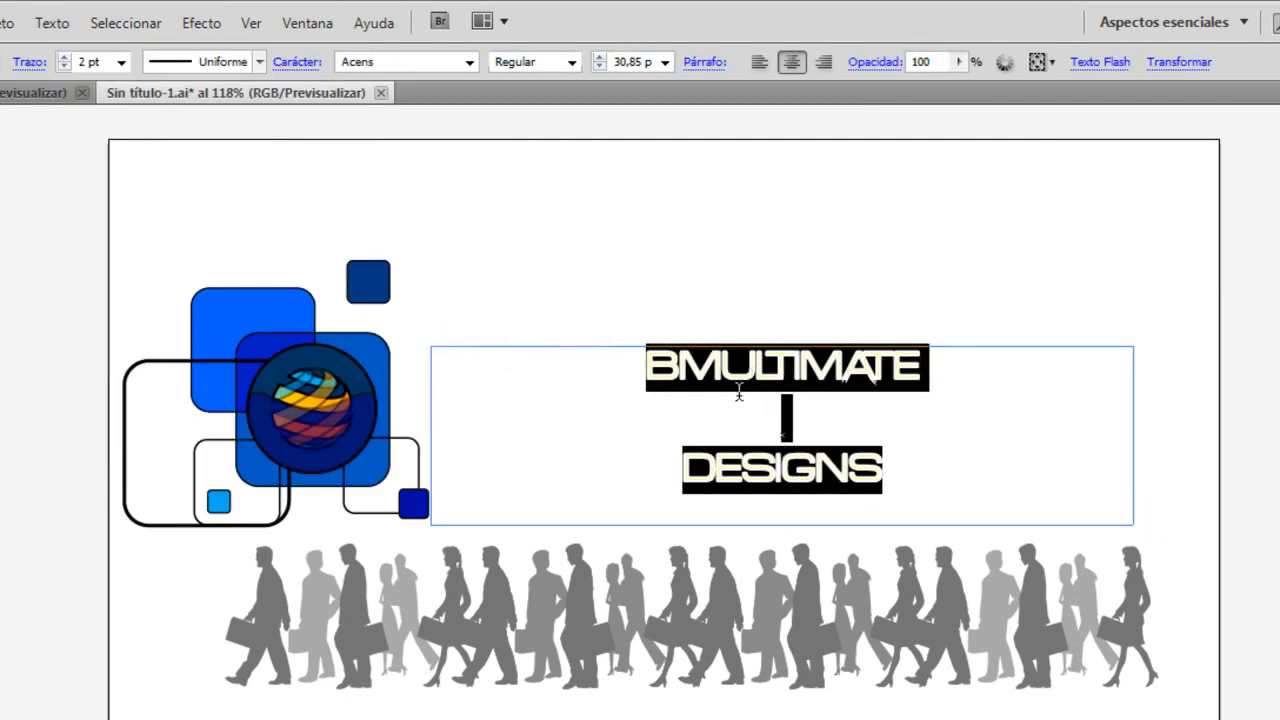
Step: Change the selected BMULTIMATE DESIGNS text to minúsculas
{"action": "left_click", "coordinate": [50, 22]}
{"action": "mouse_move", "coordinate": [273, 345]}
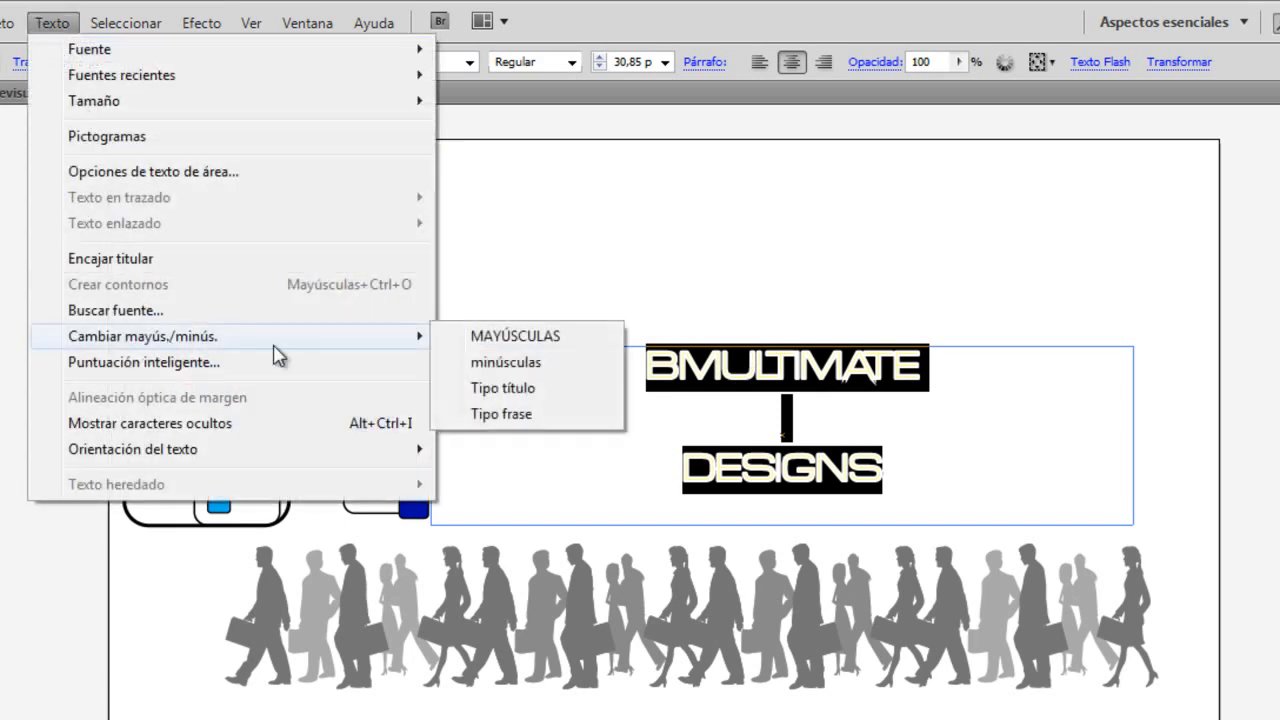
{"action": "left_click", "coordinate": [474, 368]}
Step: Change the selected bmultimate designs text to Tipo título case
{"action": "left_click", "coordinate": [42, 22]}
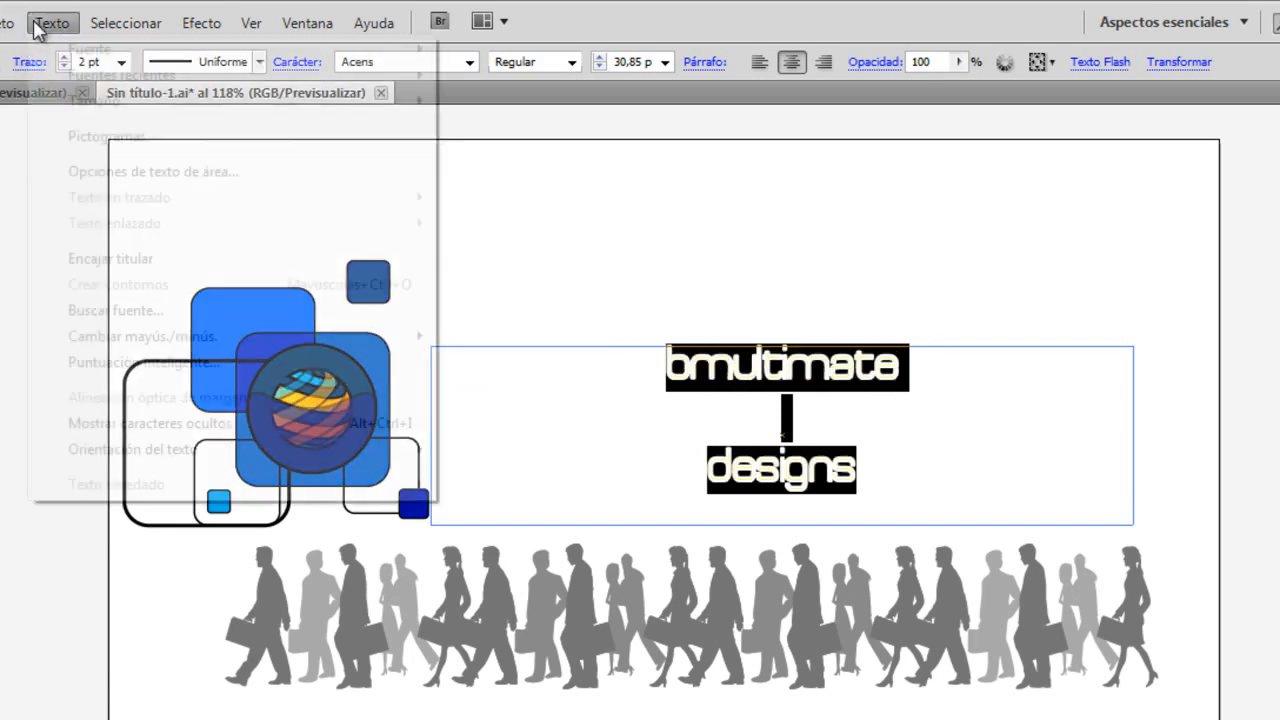
{"action": "mouse_move", "coordinate": [310, 340]}
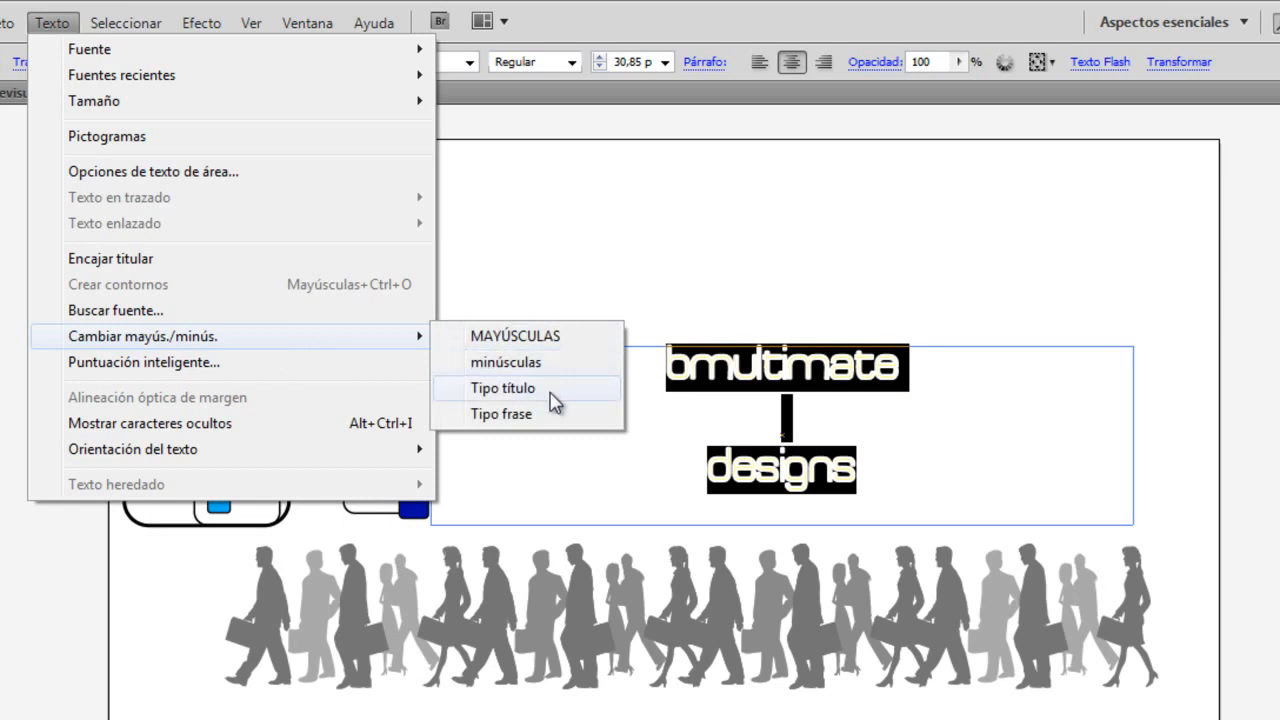
{"action": "left_click", "coordinate": [630, 388]}
Step: Review the Puntuación inteligente options for the selected text, cancel without applying them, and deselect the text
{"action": "left_click", "coordinate": [50, 22]}
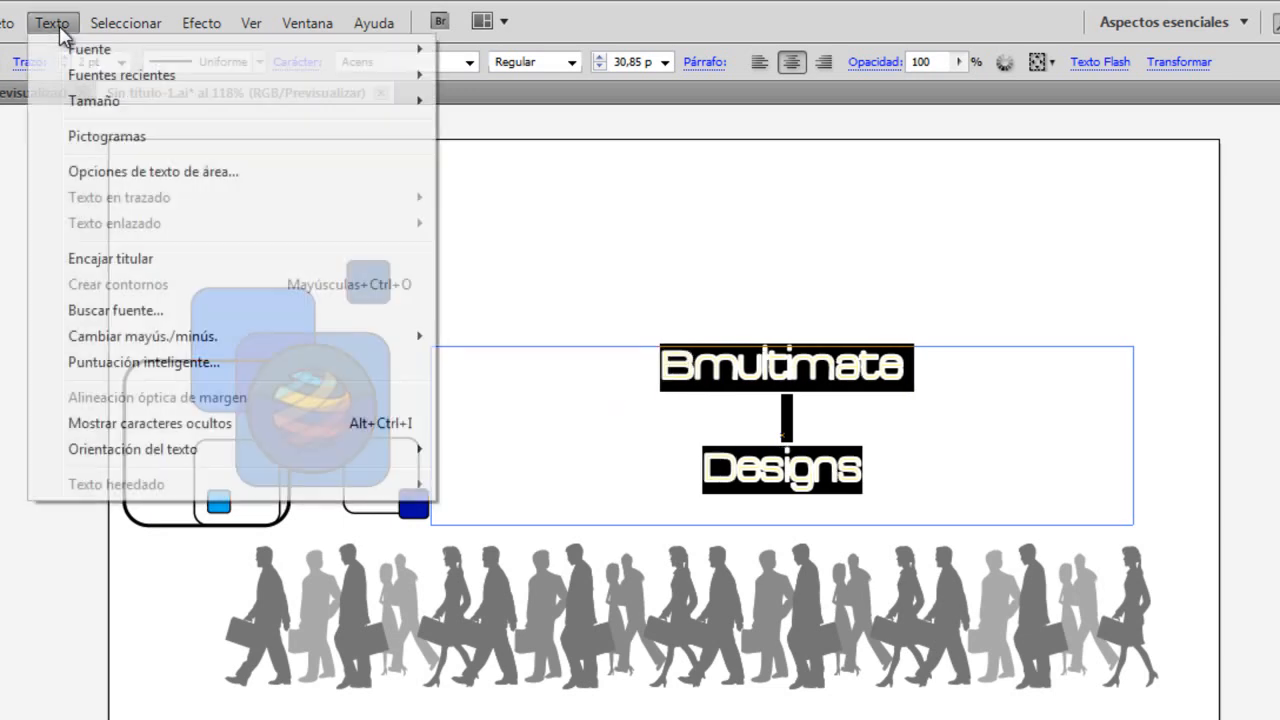
{"action": "left_click", "coordinate": [172, 364]}
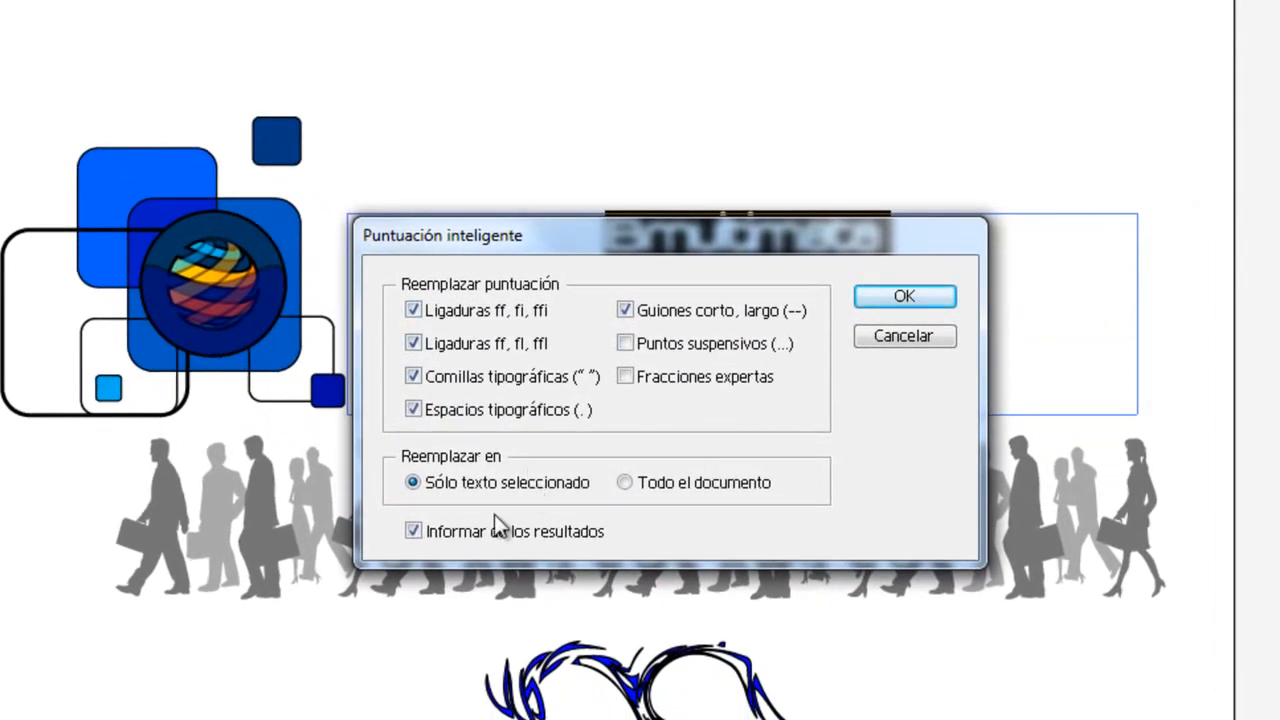
{"action": "left_click", "coordinate": [416, 408]}
{"action": "left_click", "coordinate": [414, 311]}
{"action": "left_click", "coordinate": [903, 337]}
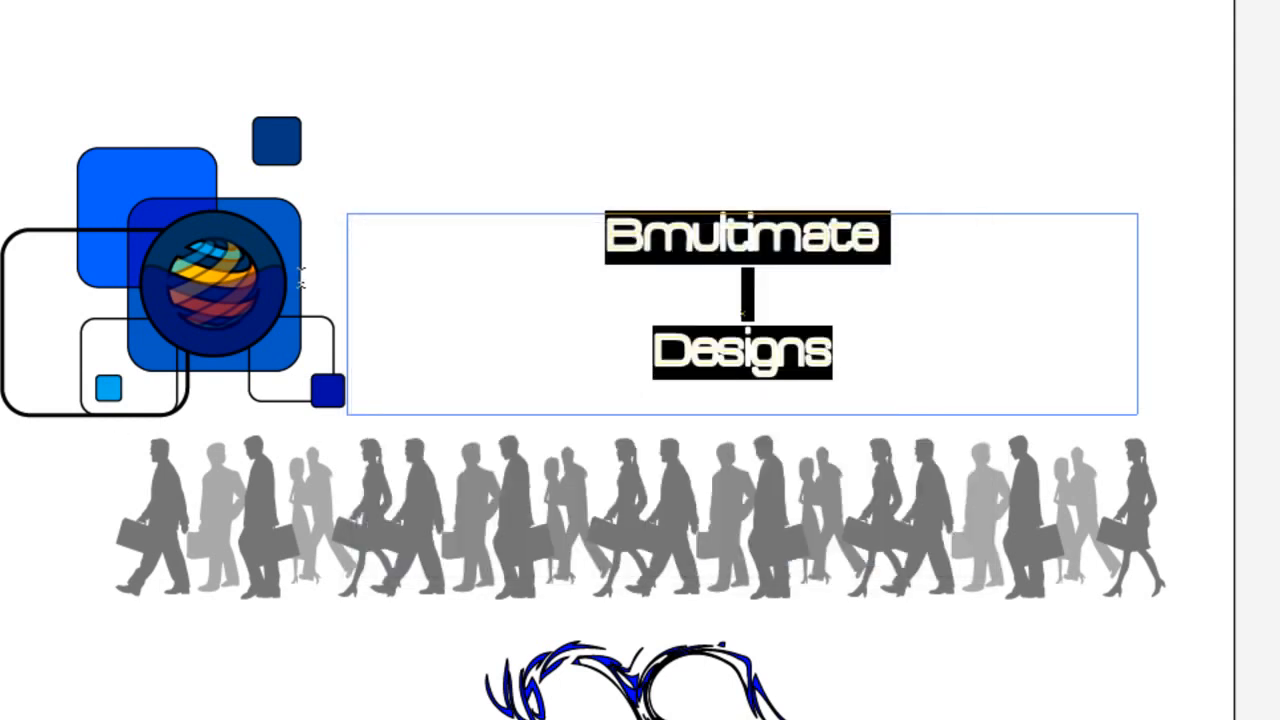
{"action": "left_click", "coordinate": [435, 140]}
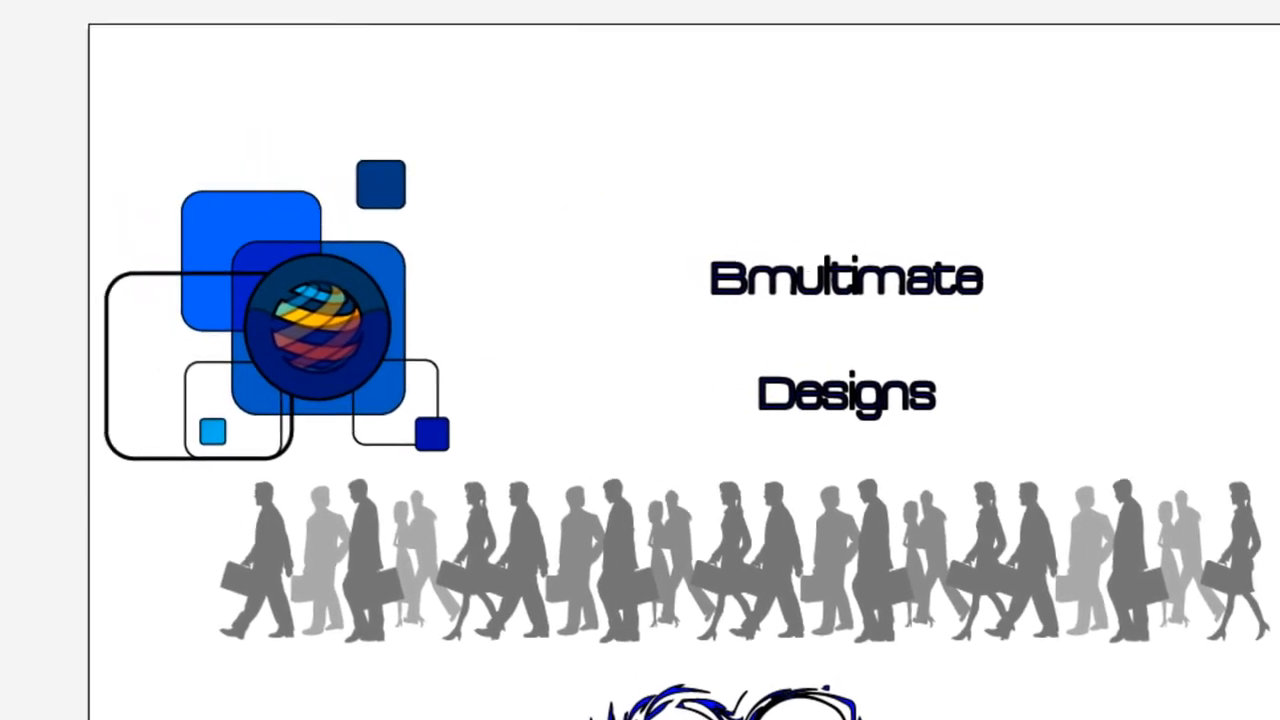
Step: Enable Alineación óptica de margen for the Bmultimate Designs text block and show the document's hidden characters
{"action": "left_click", "coordinate": [40, 2]}
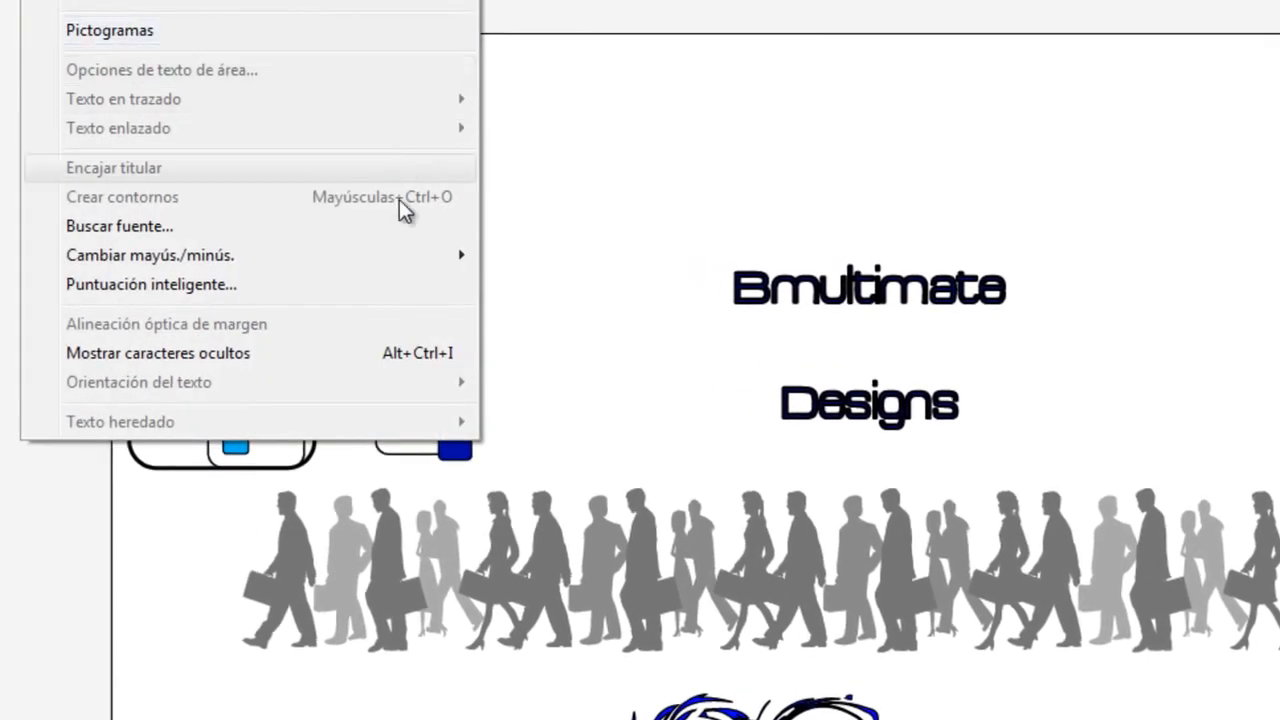
{"action": "left_click", "coordinate": [871, 259]}
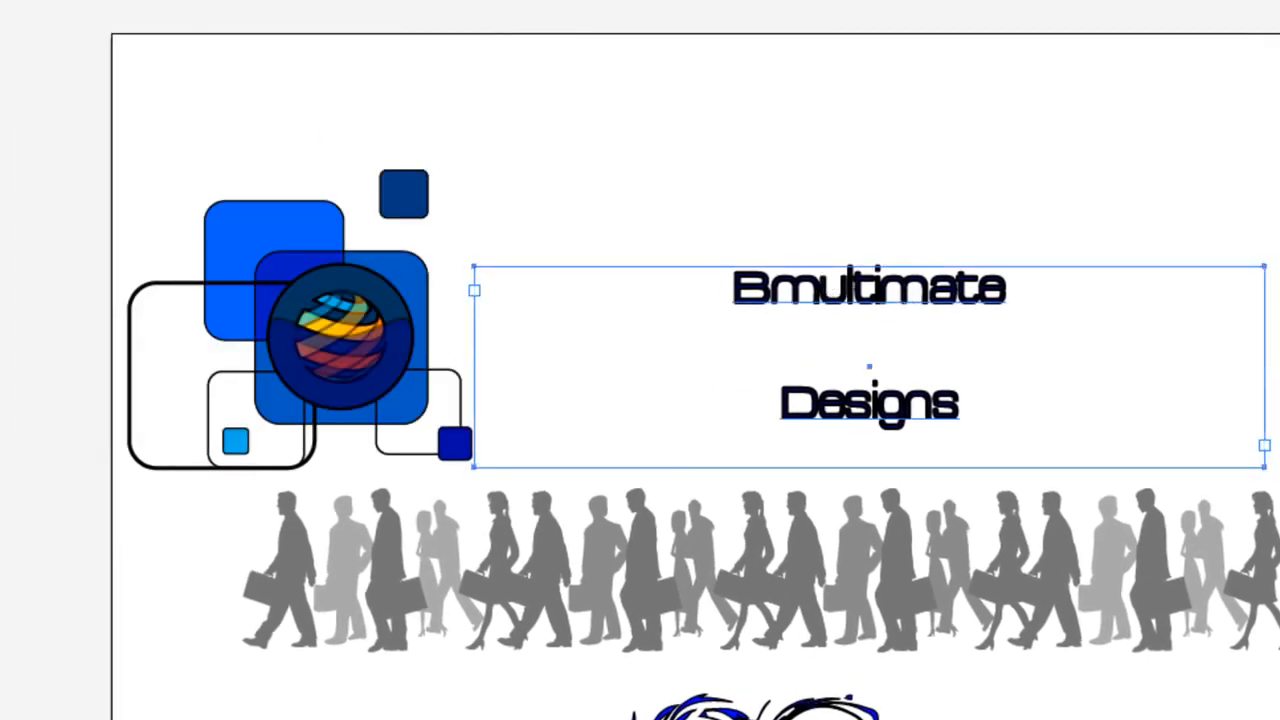
{"action": "left_click", "coordinate": [40, 2]}
{"action": "left_click", "coordinate": [259, 330]}
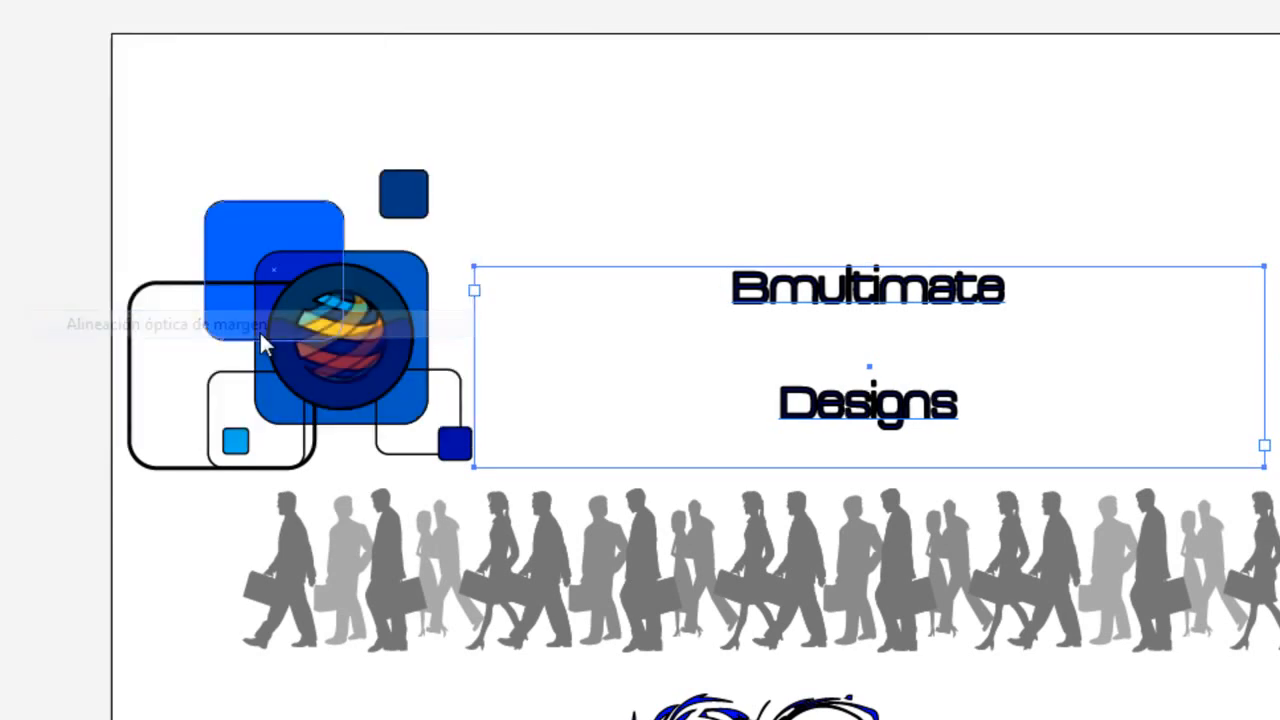
{"action": "left_click", "coordinate": [40, 2]}
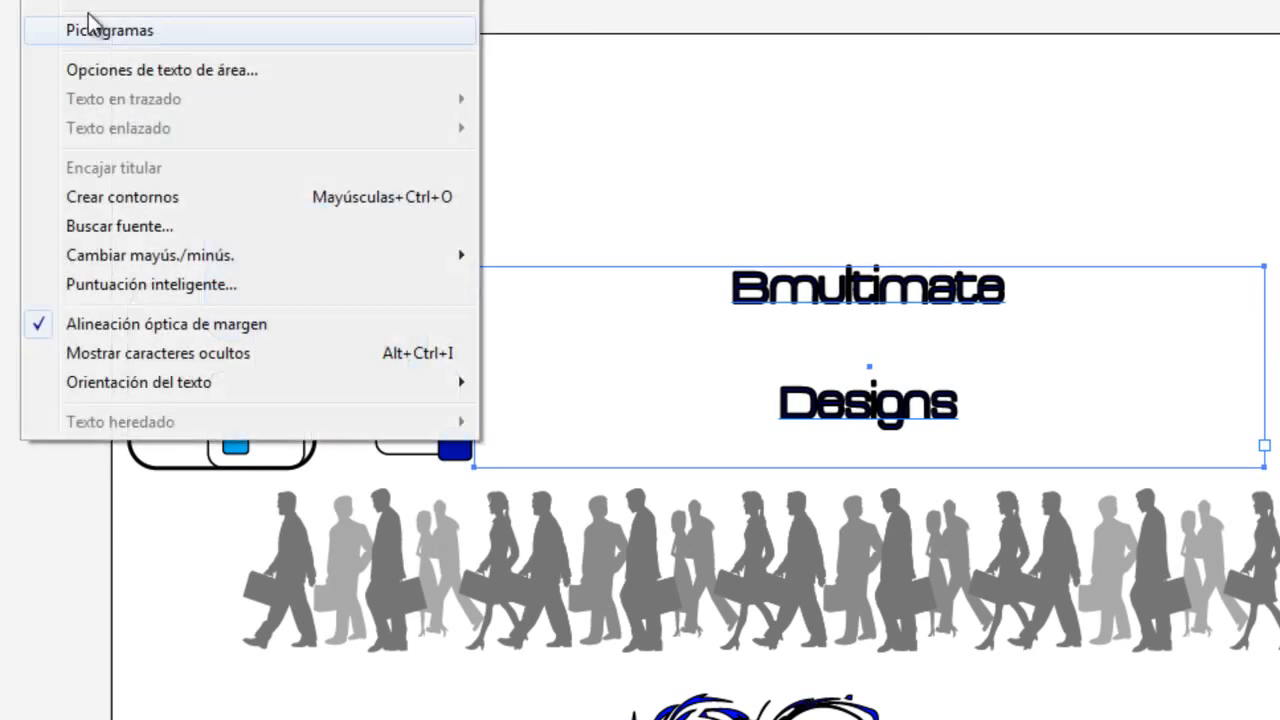
{"action": "left_click", "coordinate": [206, 357]}
Step: Switch the Bmultimate Designs text's orientation to vertical and back to horizontal
{"action": "left_click", "coordinate": [40, 2]}
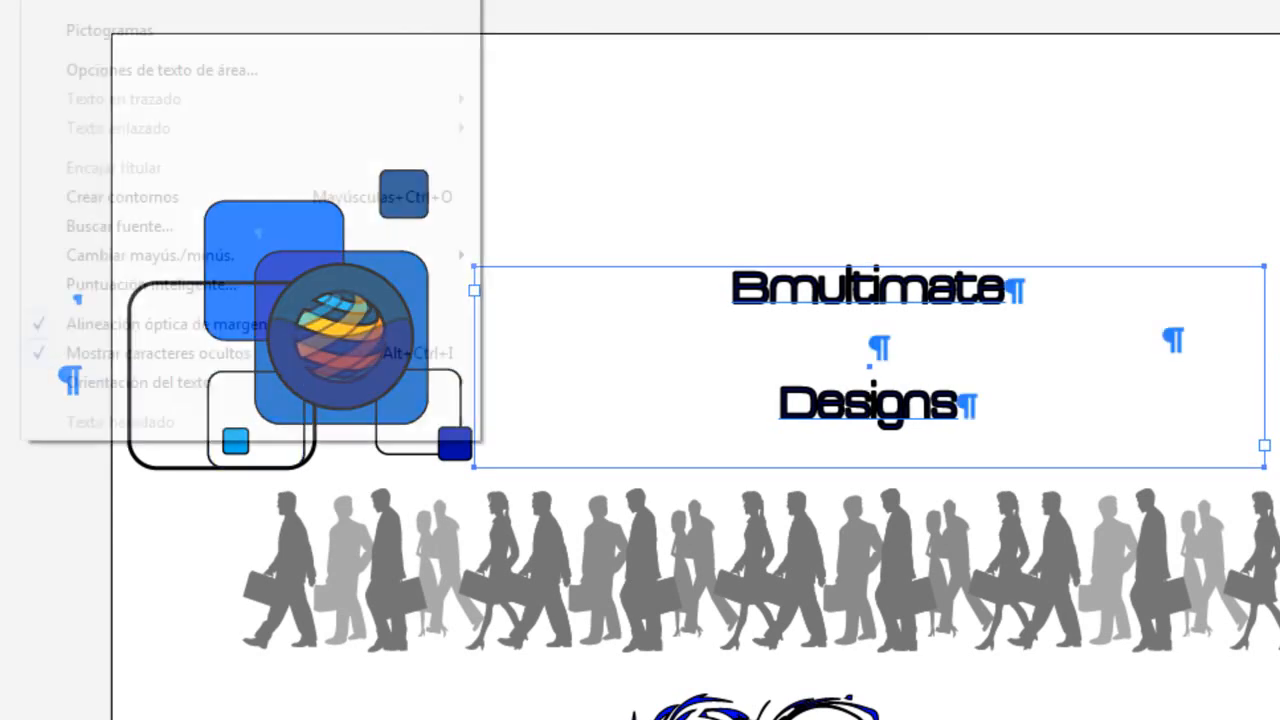
{"action": "mouse_move", "coordinate": [284, 382]}
{"action": "left_click", "coordinate": [525, 403]}
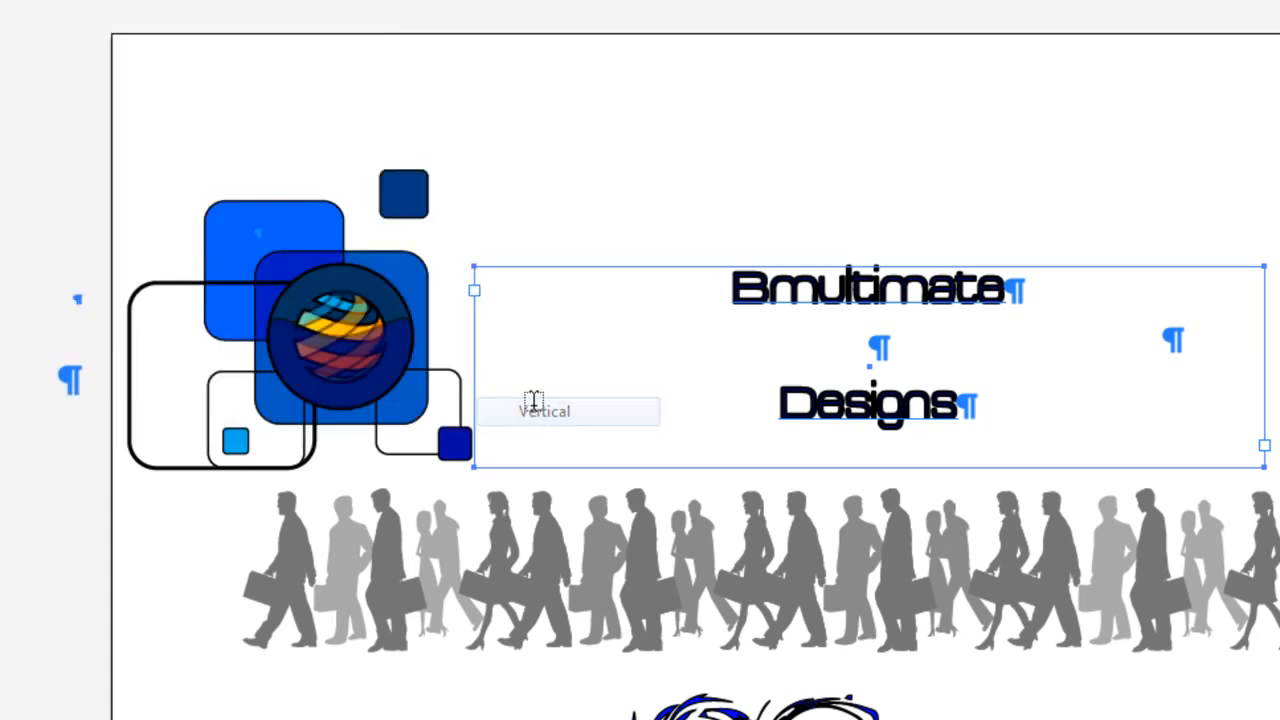
{"action": "left_click", "coordinate": [40, 2]}
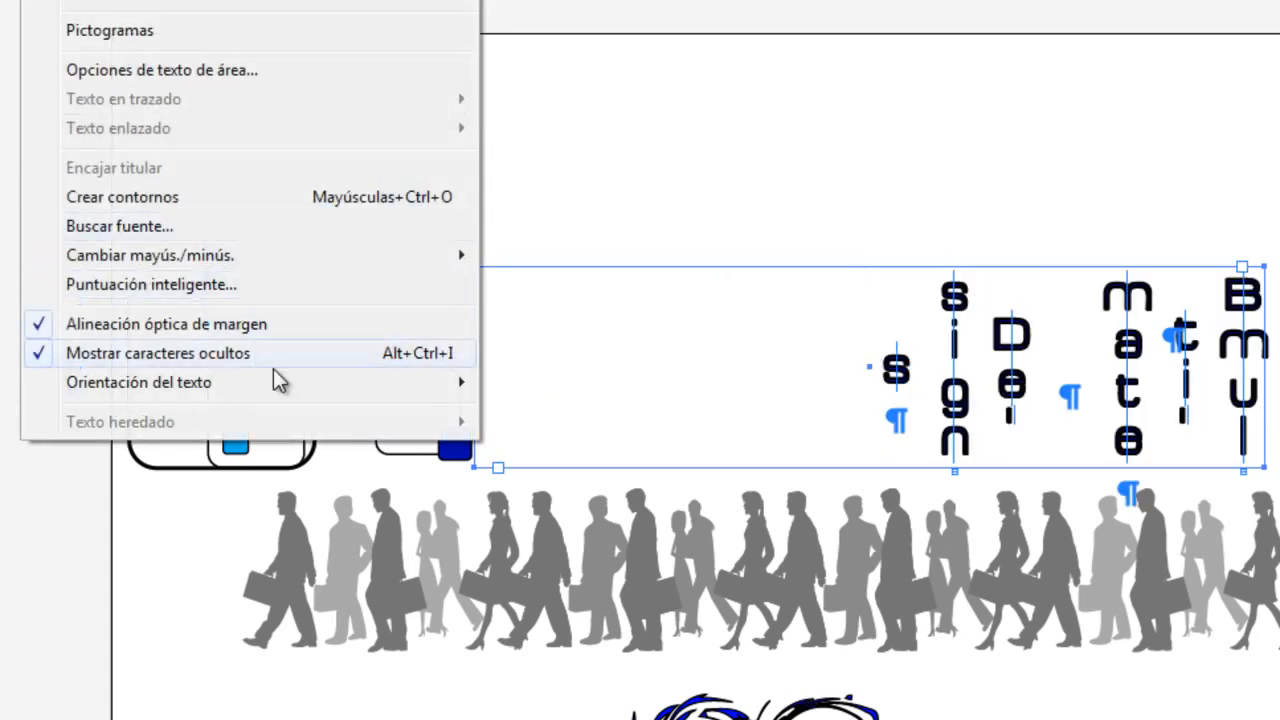
{"action": "mouse_move", "coordinate": [278, 381]}
{"action": "left_click", "coordinate": [497, 378]}
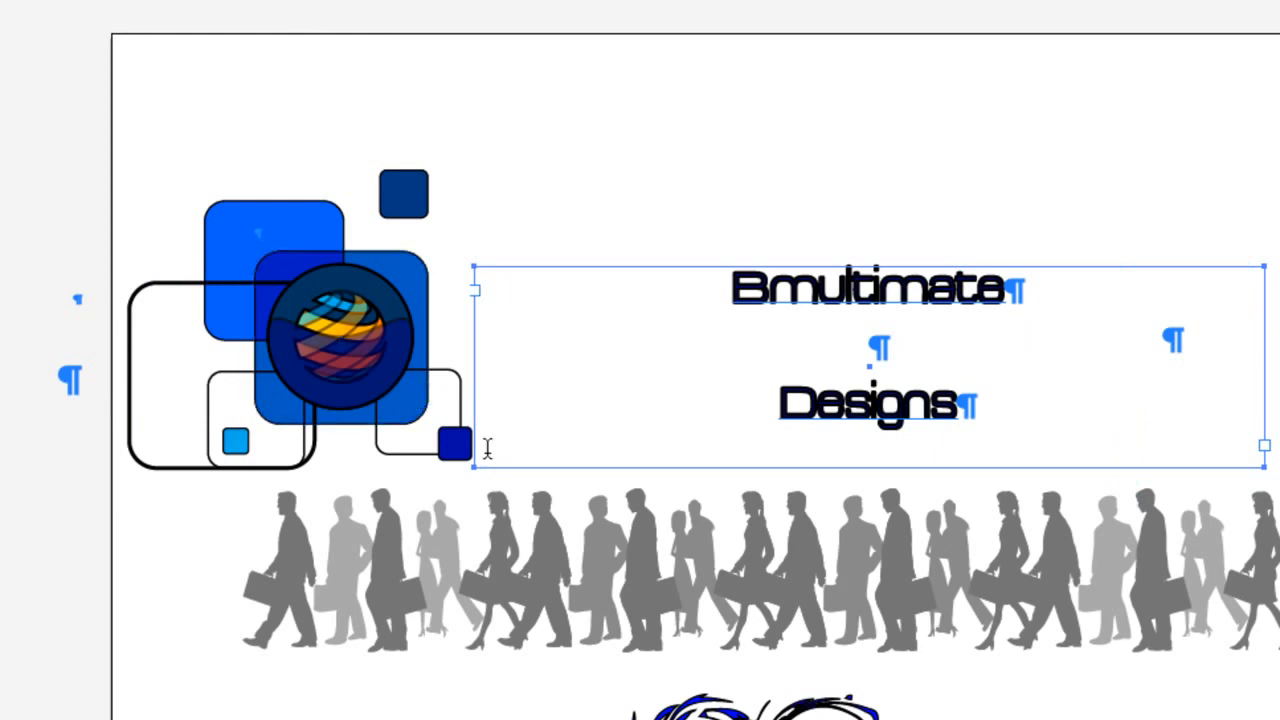
{"action": "left_click", "coordinate": [40, 2]}
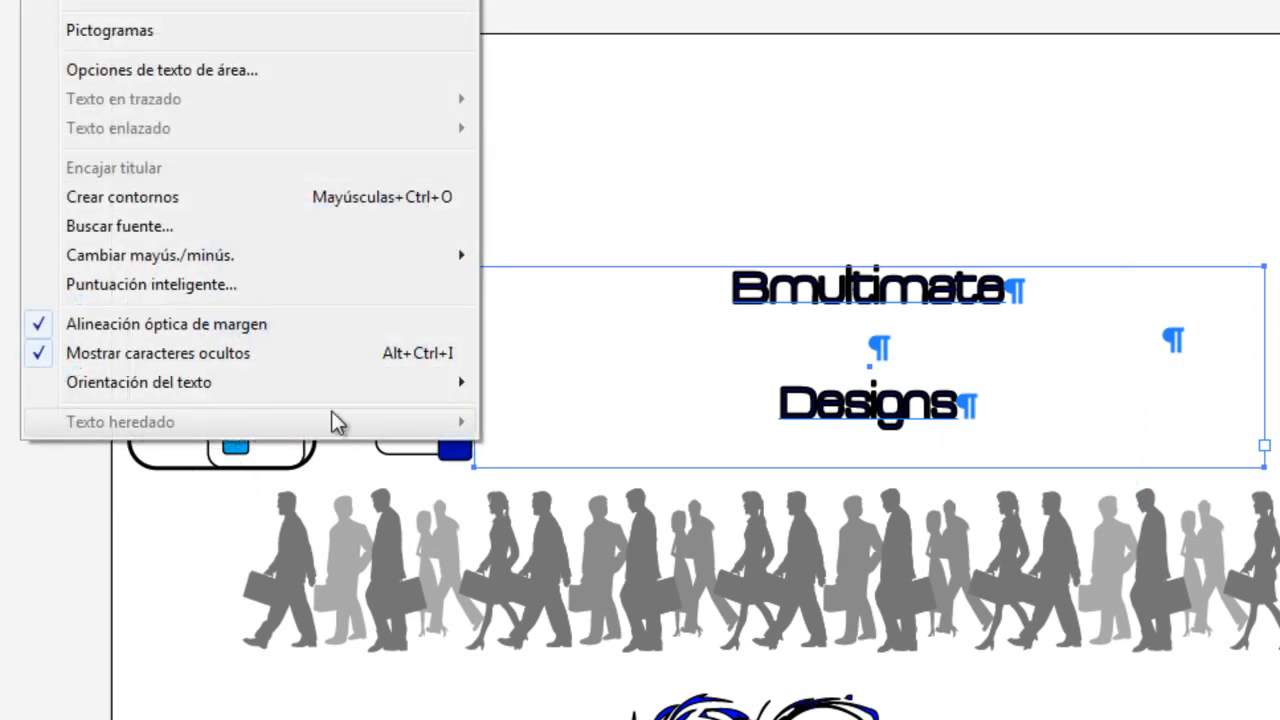
{"action": "left_click", "coordinate": [846, 660]}
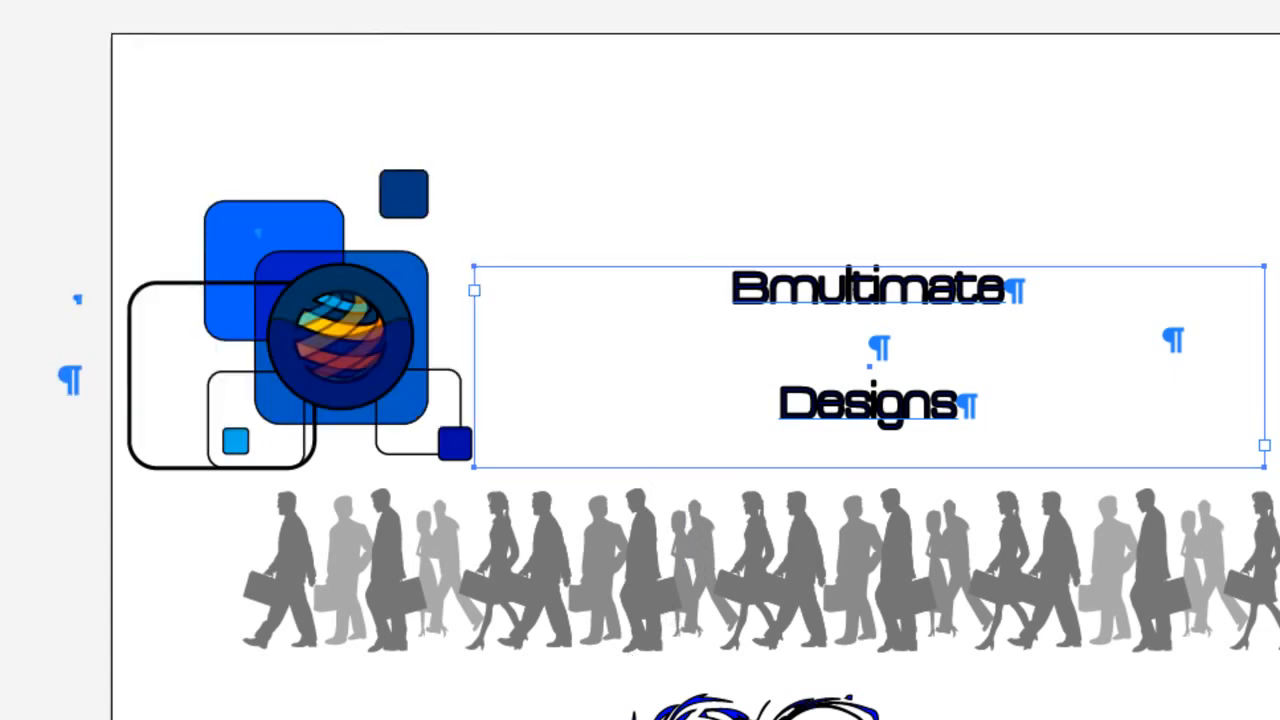
{"action": "left_click", "coordinate": [846, 660]}
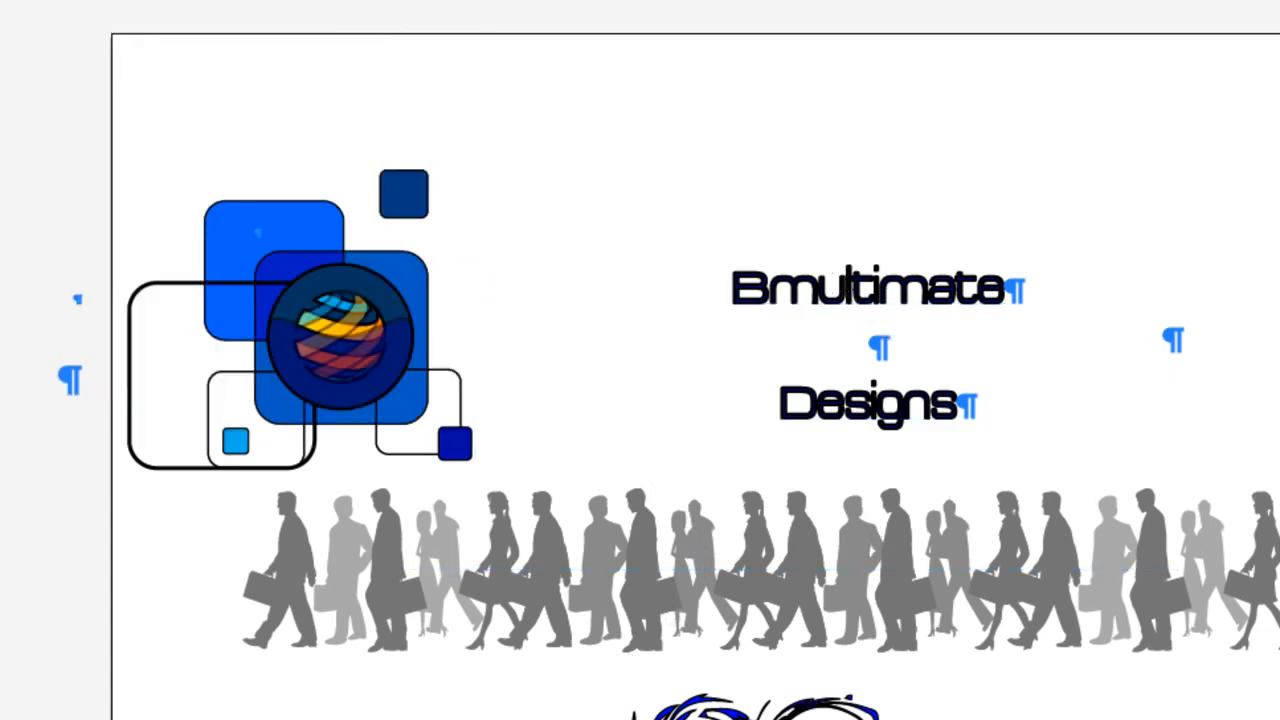
{"action": "left_click", "coordinate": [60, 0]}
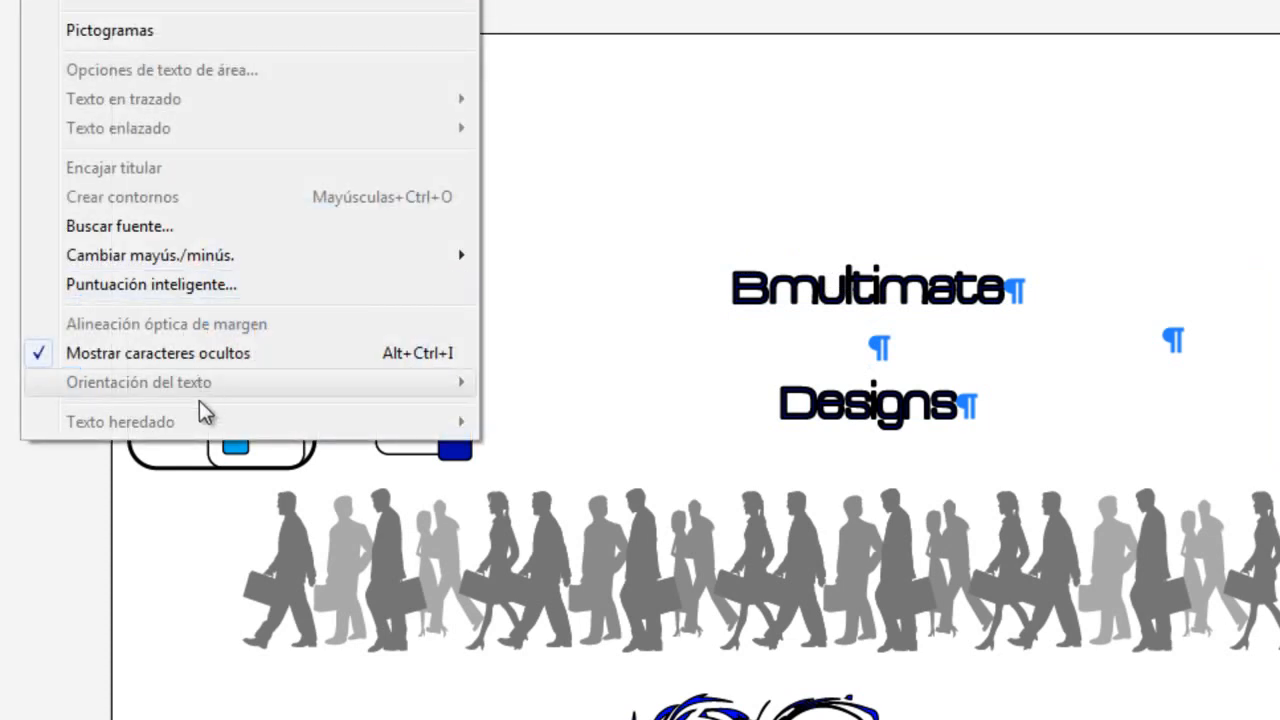
{"action": "left_click", "coordinate": [196, 683]}
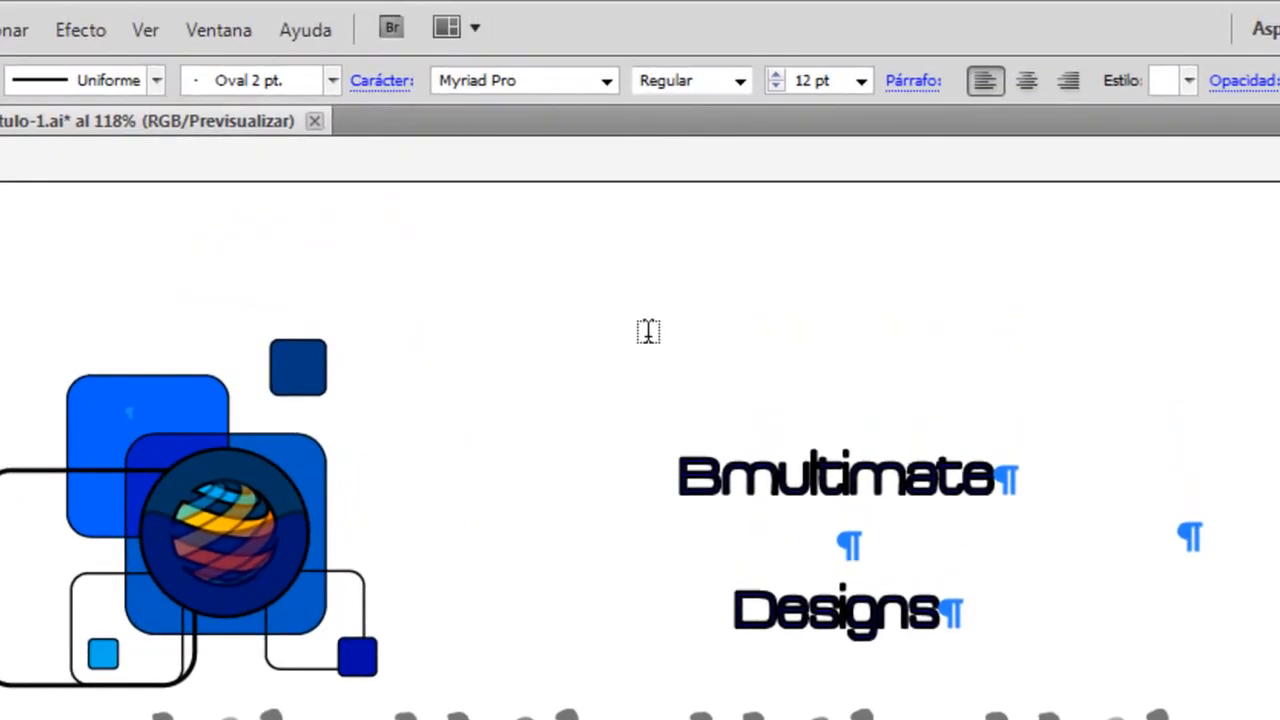
Step: Place two empty point text objects above the Bmultimate Designs text, without entering any characters
{"action": "left_click", "coordinate": [649, 38]}
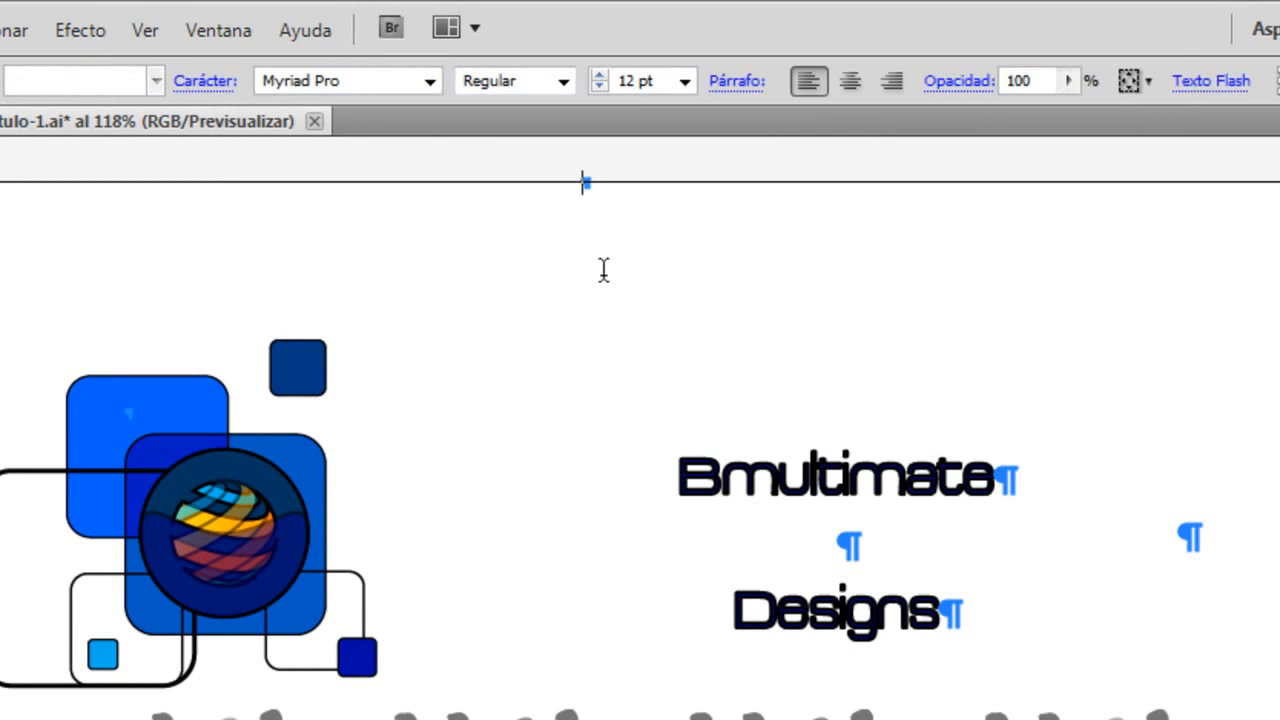
{"action": "left_click", "coordinate": [415, 286], "text": "ctrl"}
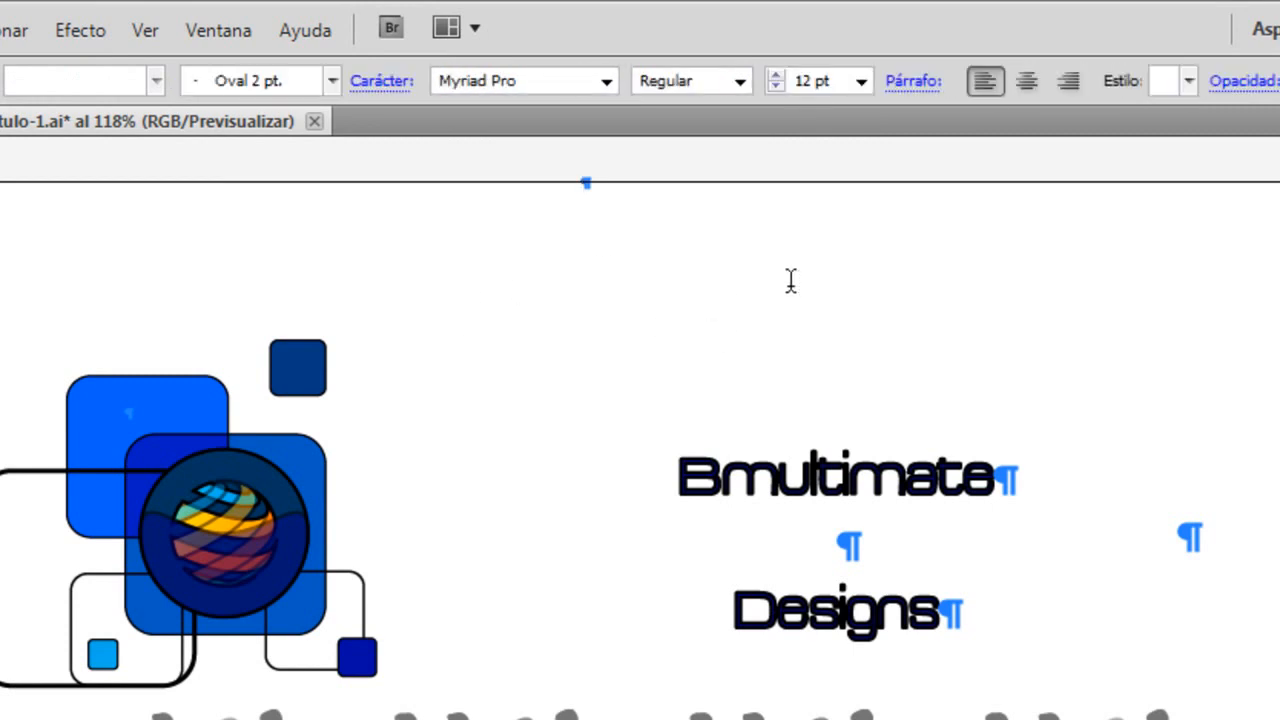
{"action": "left_click", "coordinate": [790, 281]}
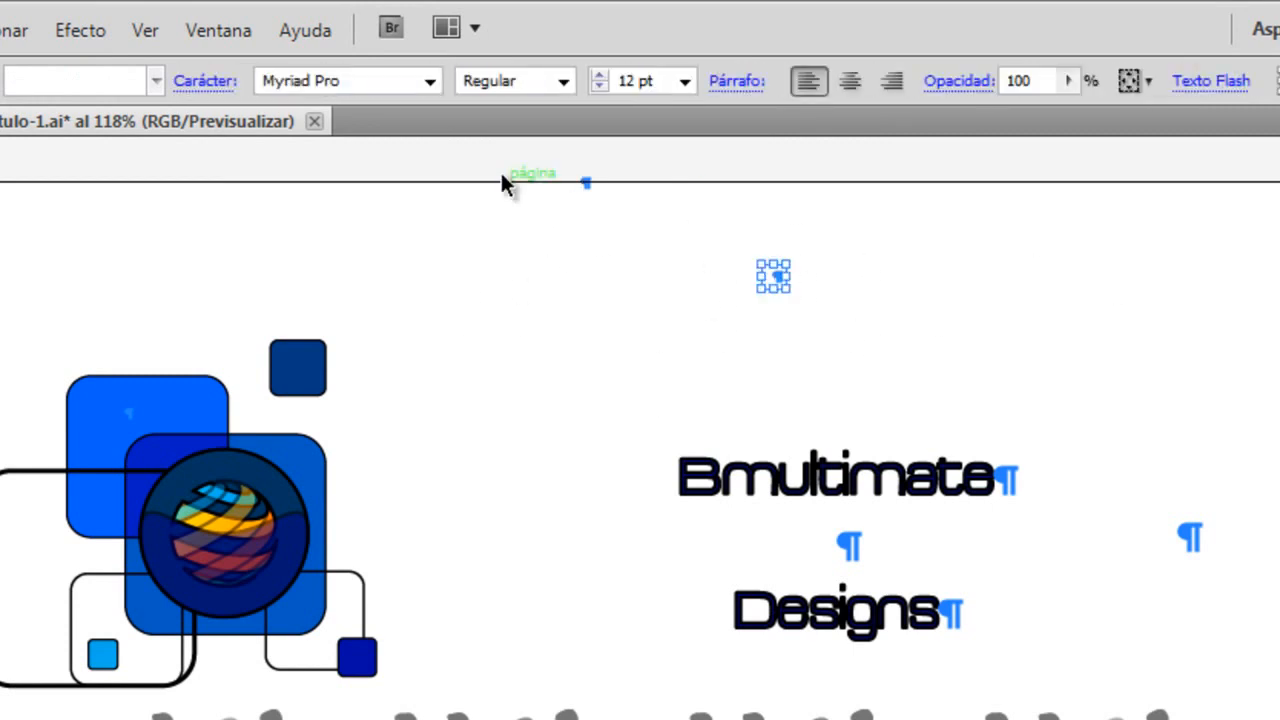
{"action": "left_click_drag", "start_coordinate": [503, 175], "coordinate": [645, 230]}
{"action": "left_click_drag", "start_coordinate": [722, 248], "coordinate": [842, 304]}
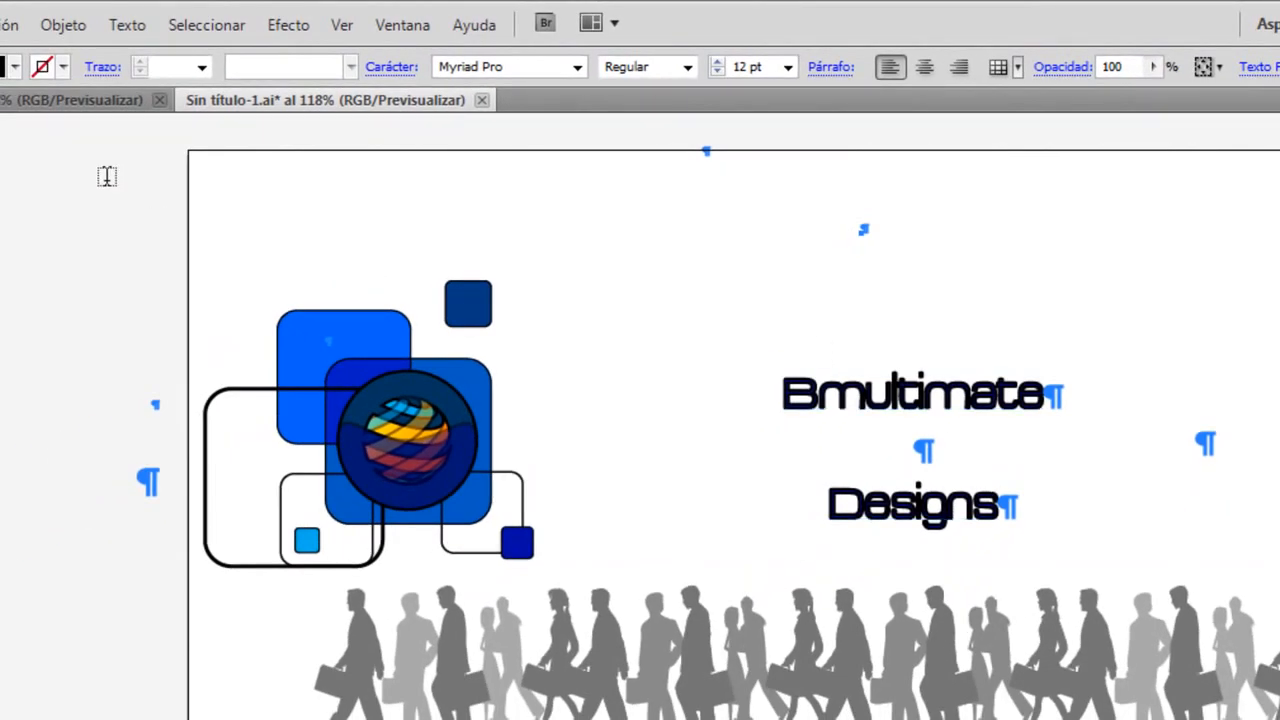
Step: Clean up the document with Limpiar, removing isolated points, objects without inks and empty text paths
{"action": "left_click", "coordinate": [63, 26]}
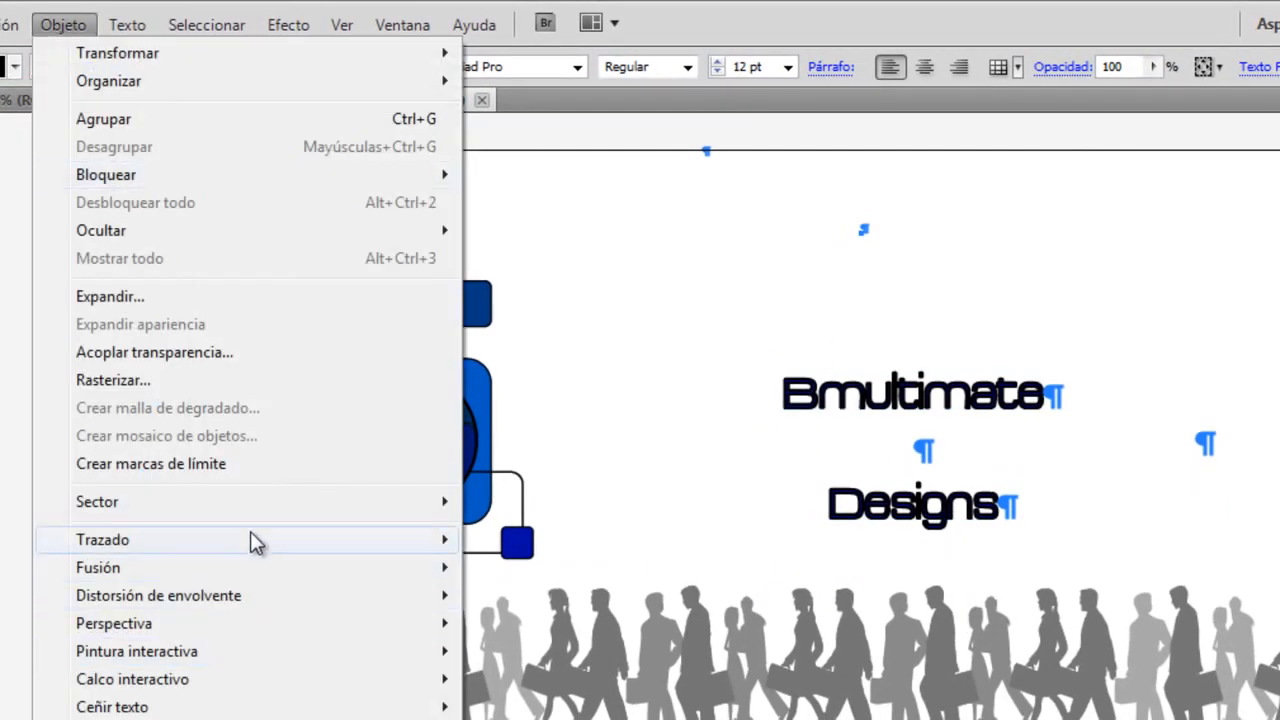
{"action": "mouse_move", "coordinate": [252, 537]}
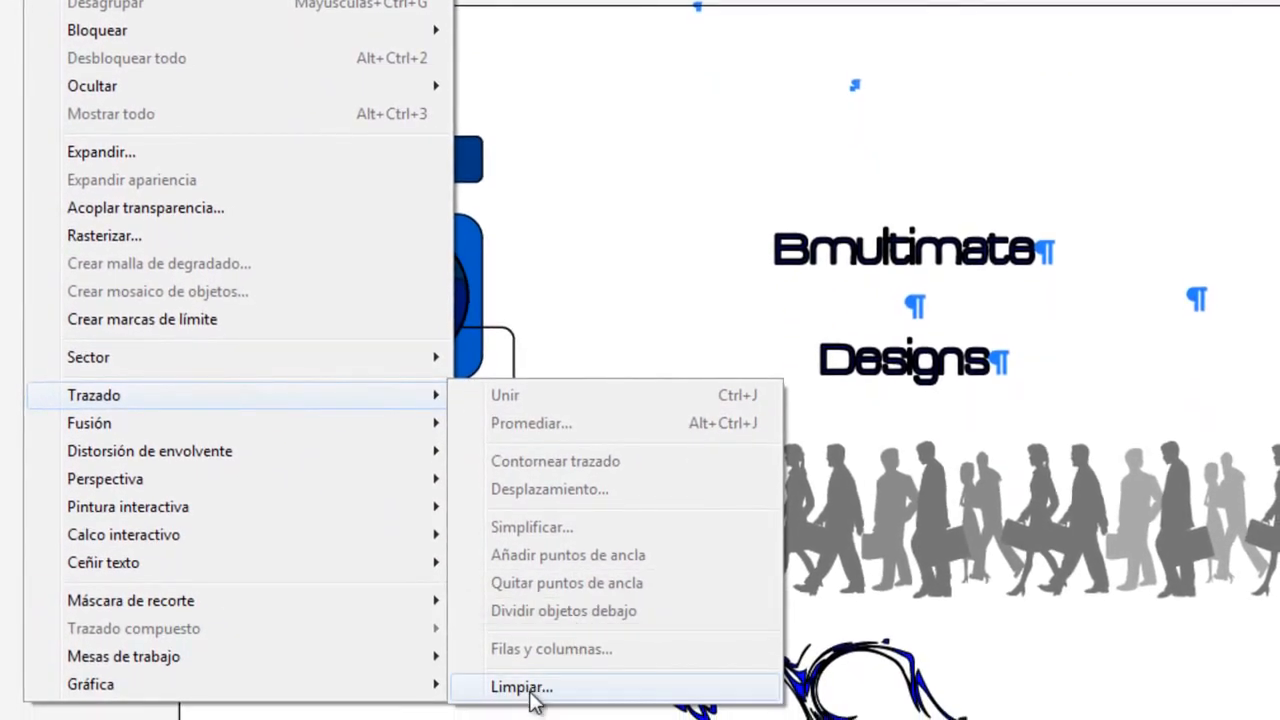
{"action": "left_click", "coordinate": [524, 688]}
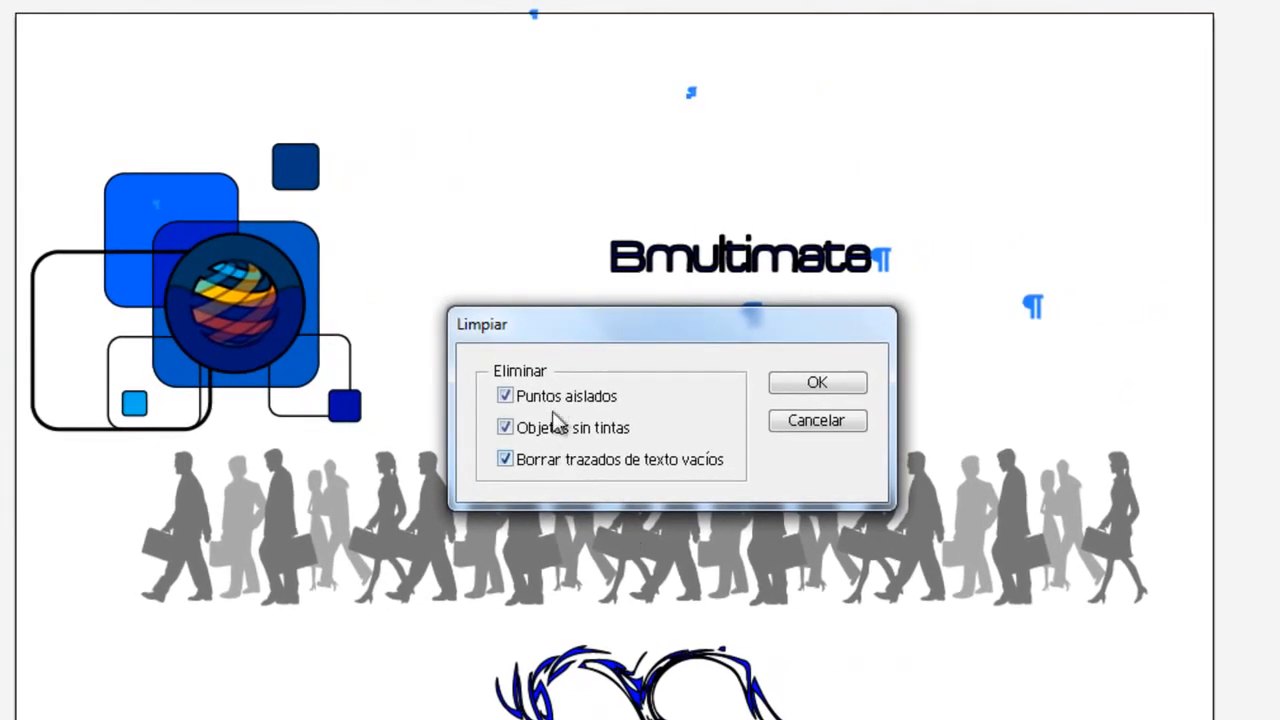
{"action": "left_click", "coordinate": [855, 382]}
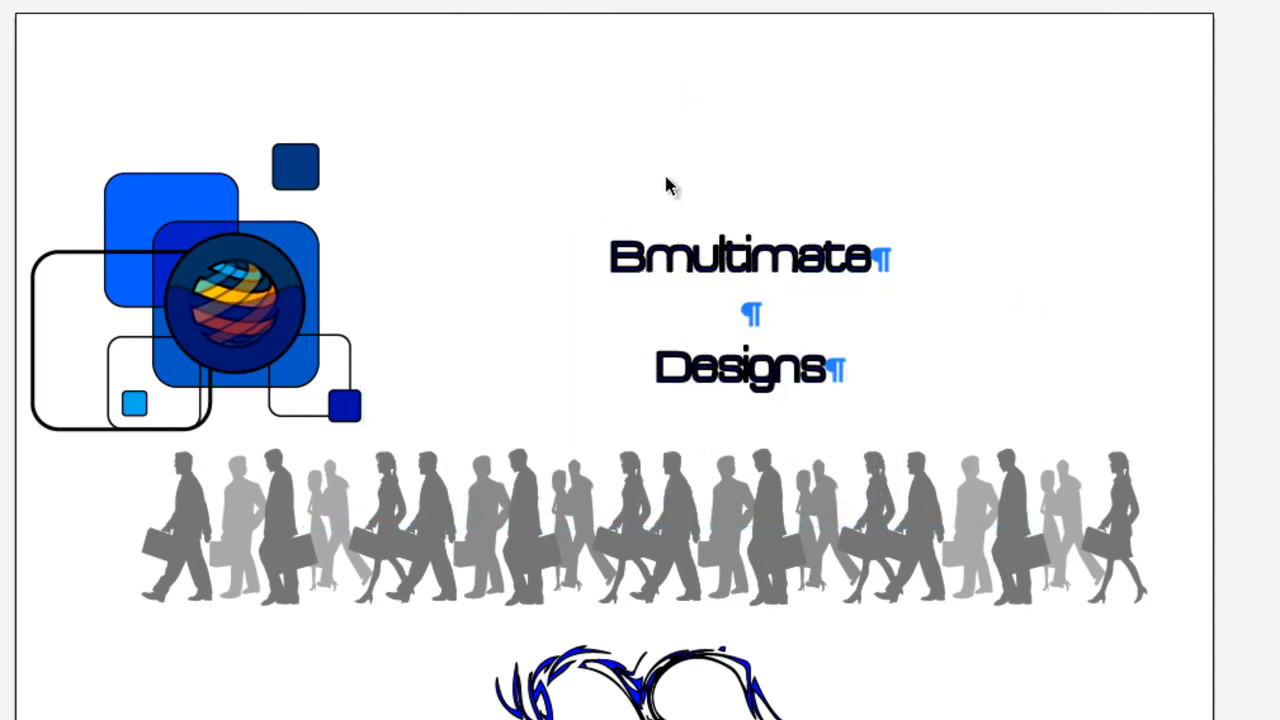
Step: Delete the blue-and-black distorted artwork below the people silhouettes and turn off the display of hidden characters
{"action": "left_click", "coordinate": [688, 655]}
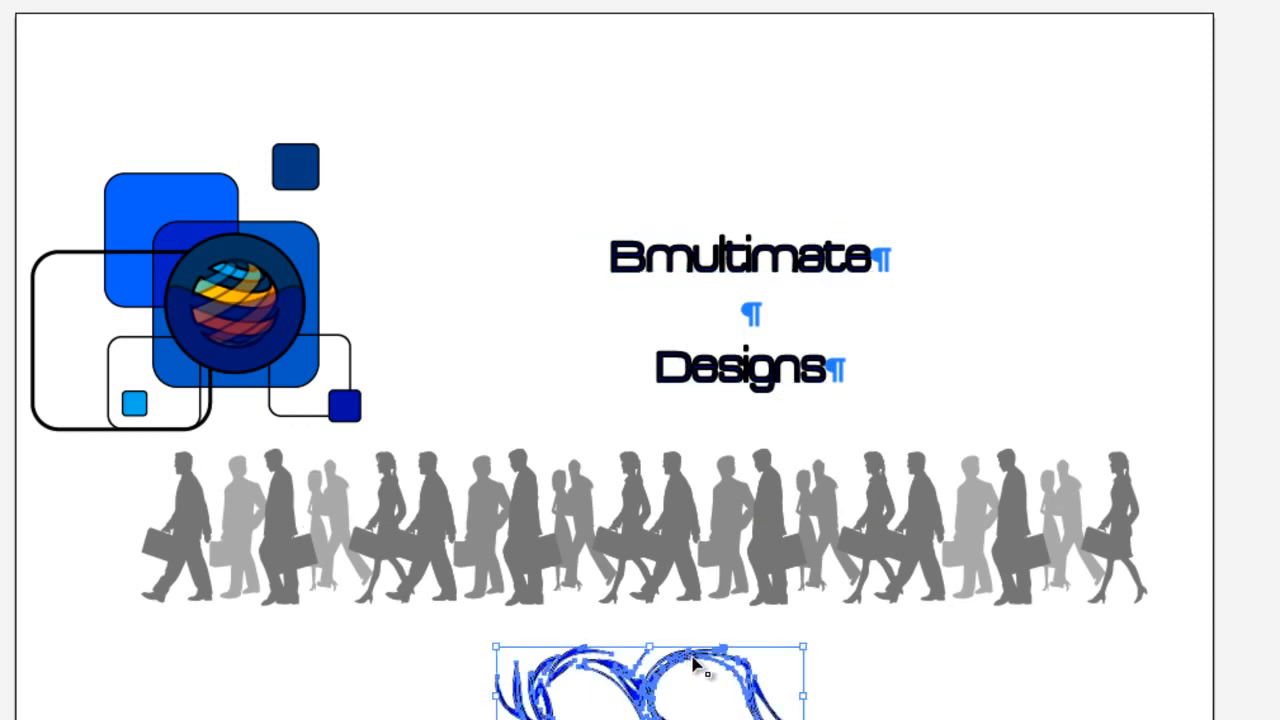
{"action": "key", "text": "Delete"}
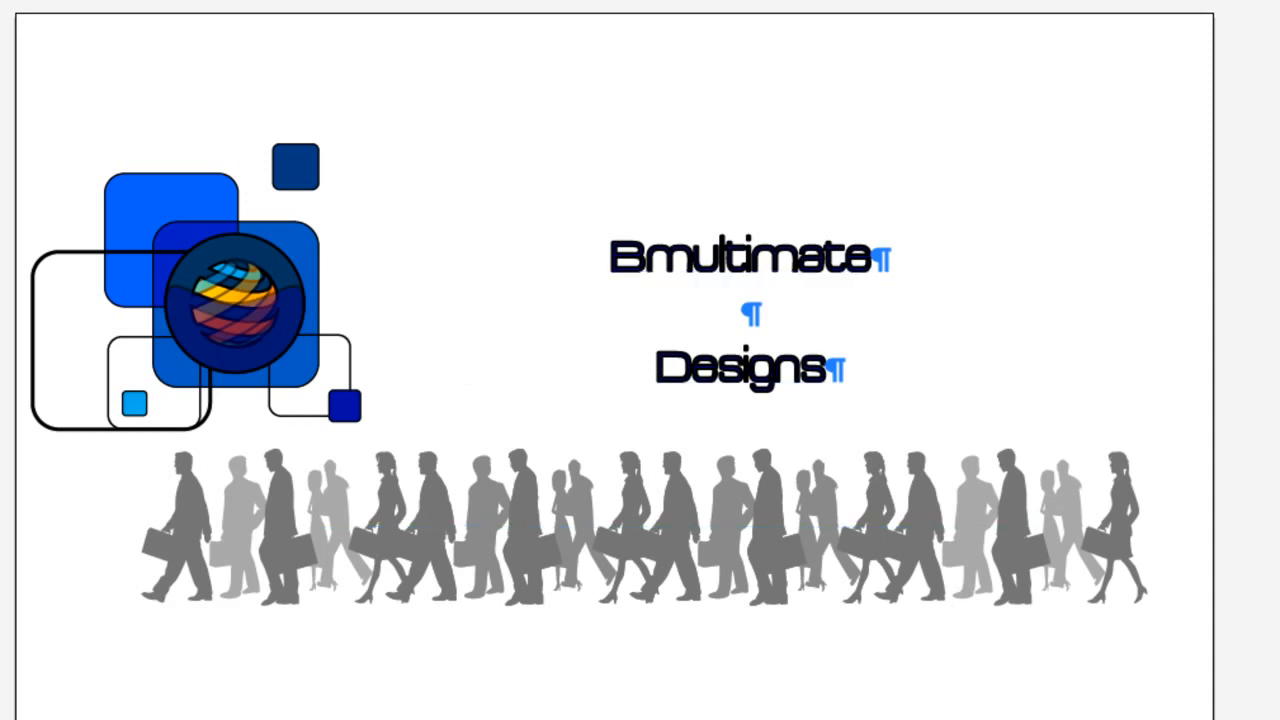
{"action": "left_click", "coordinate": [0, 0]}
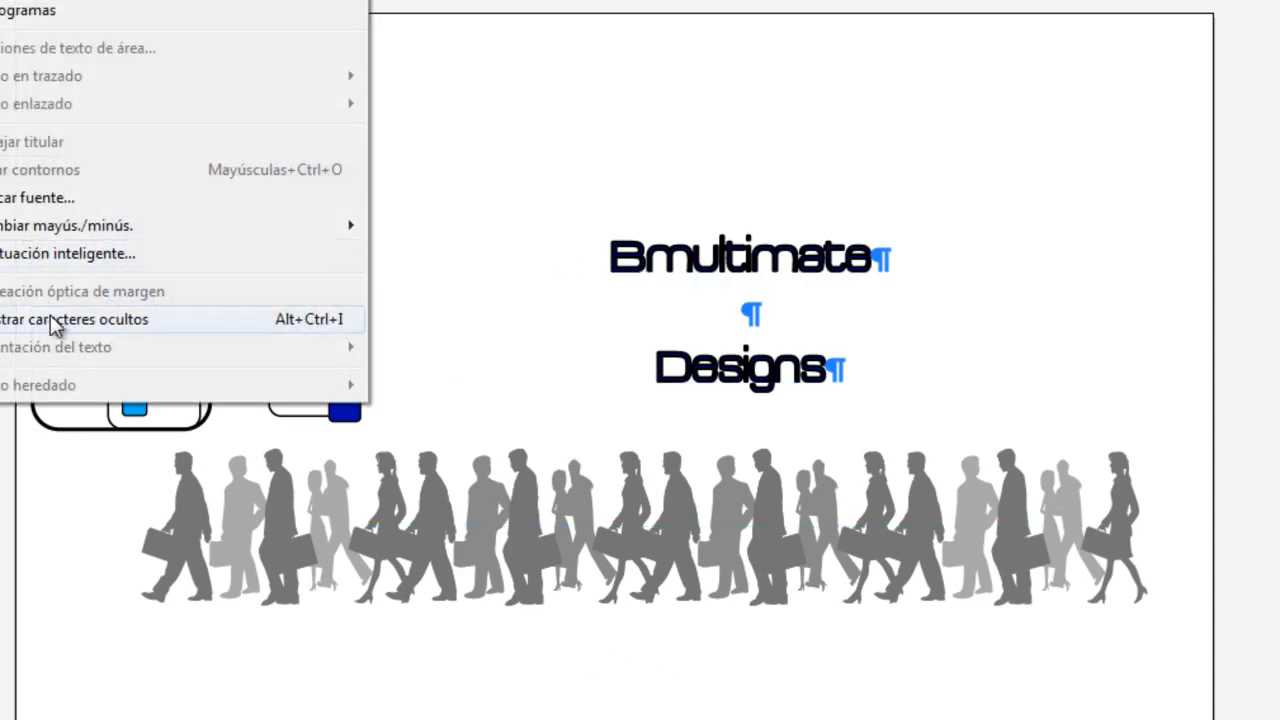
{"action": "left_click", "coordinate": [220, 319]}
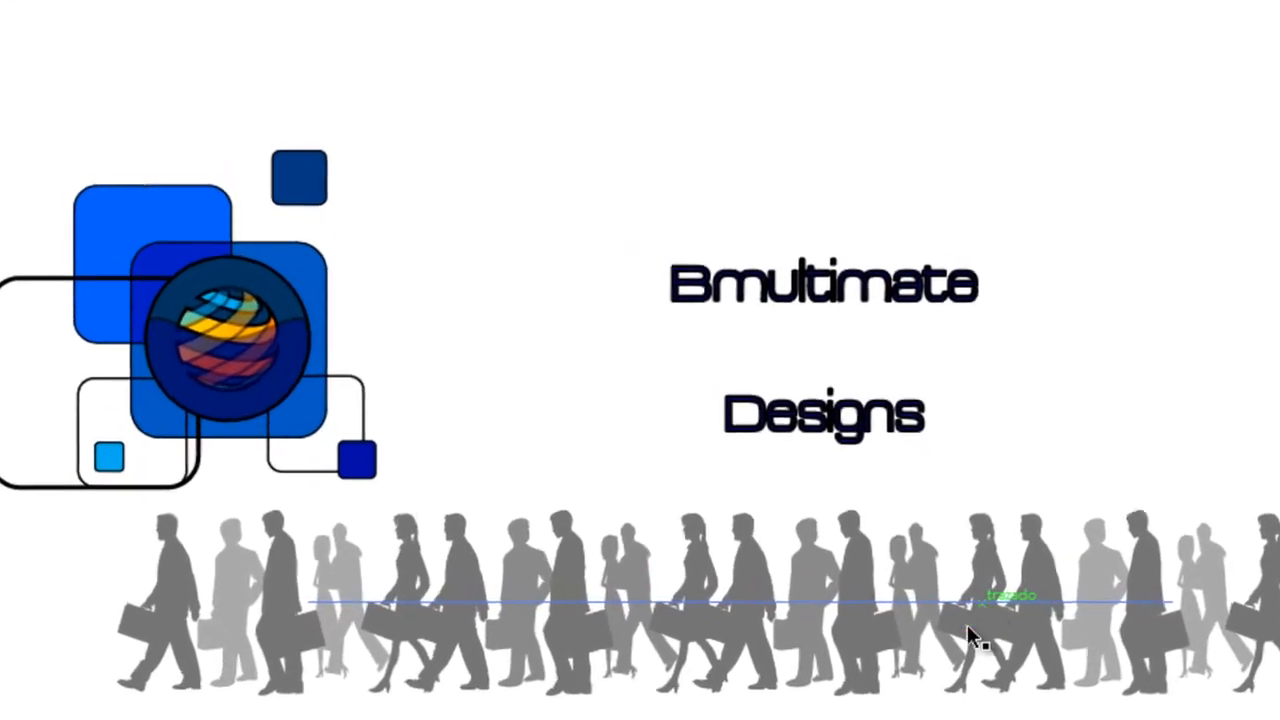